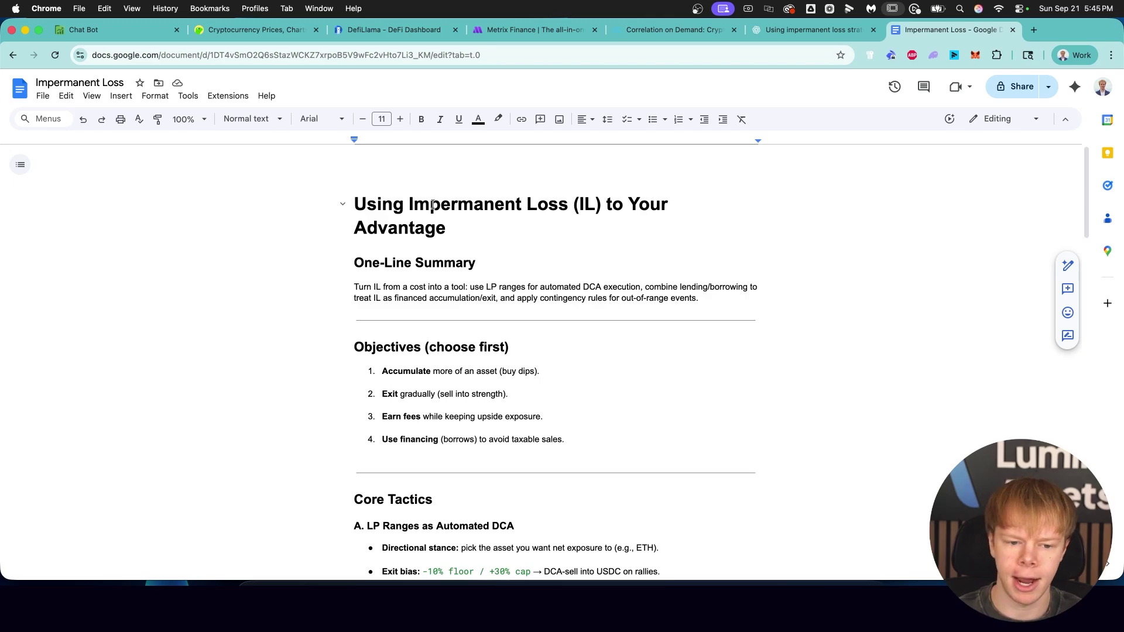
Step: Search DefiLlama for 'uniswap' and open the Uniswap protocol page
drag(409, 203, 565, 201)
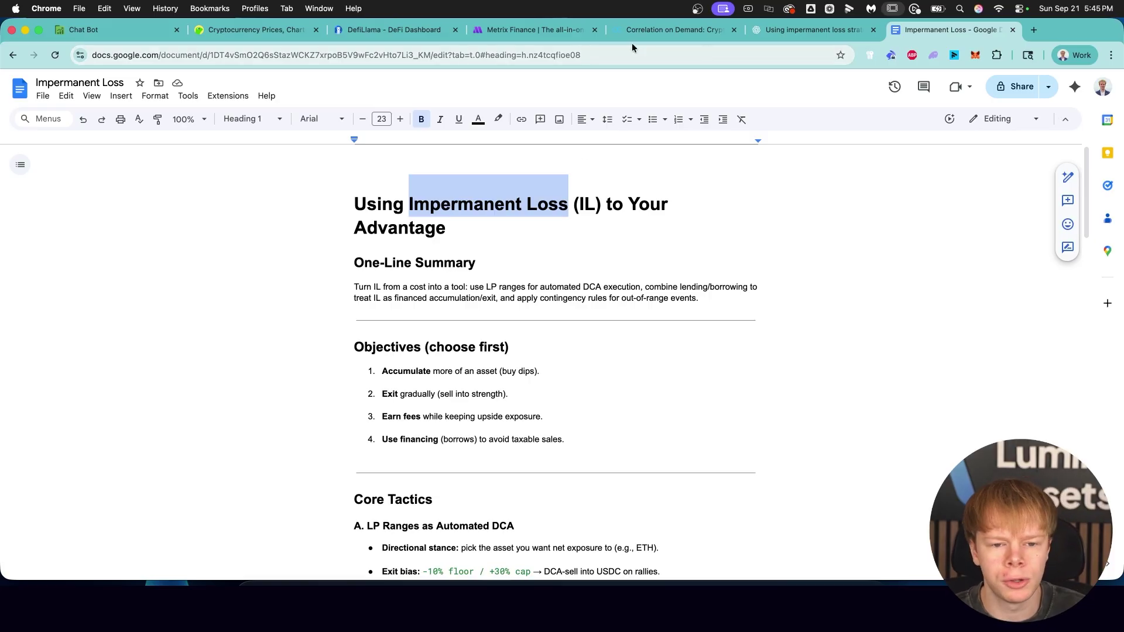
click(403, 30)
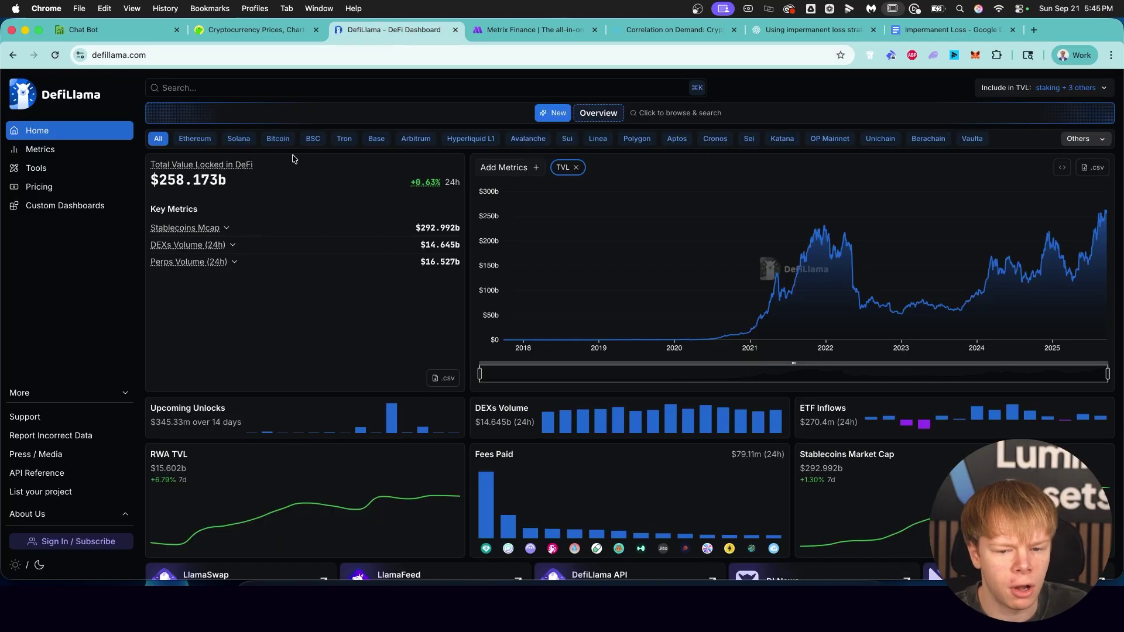
click(242, 88)
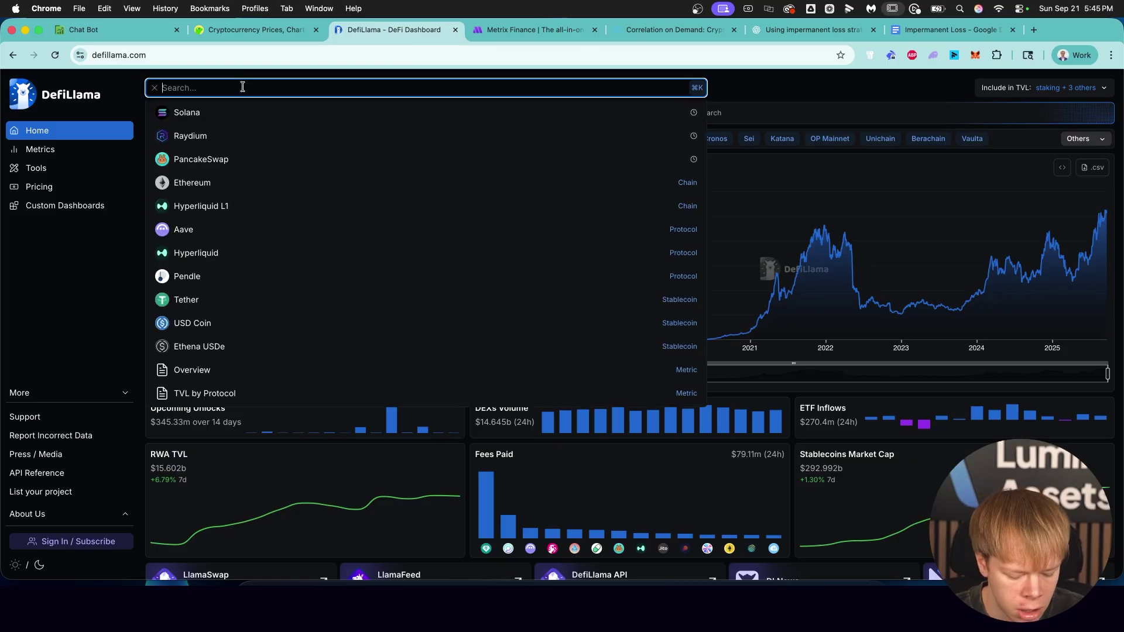
text(uniswap)
click(234, 113)
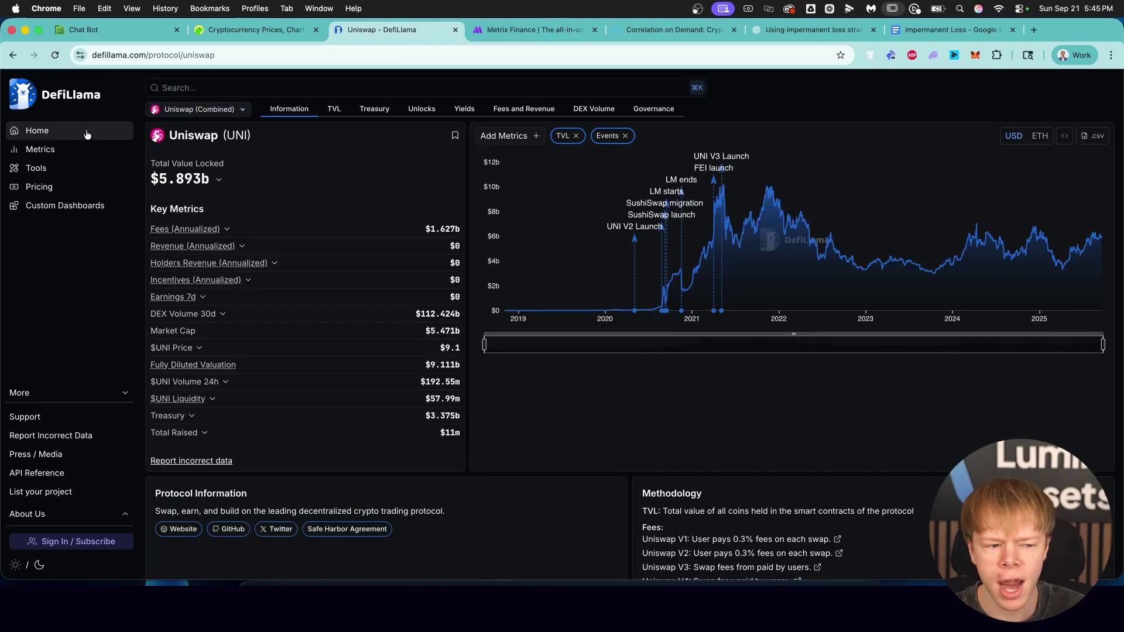
Step: Open the Categories metrics table, showing Dexs at $25.769b across 1781 protocols
click(52, 149)
click(240, 145)
text(c)
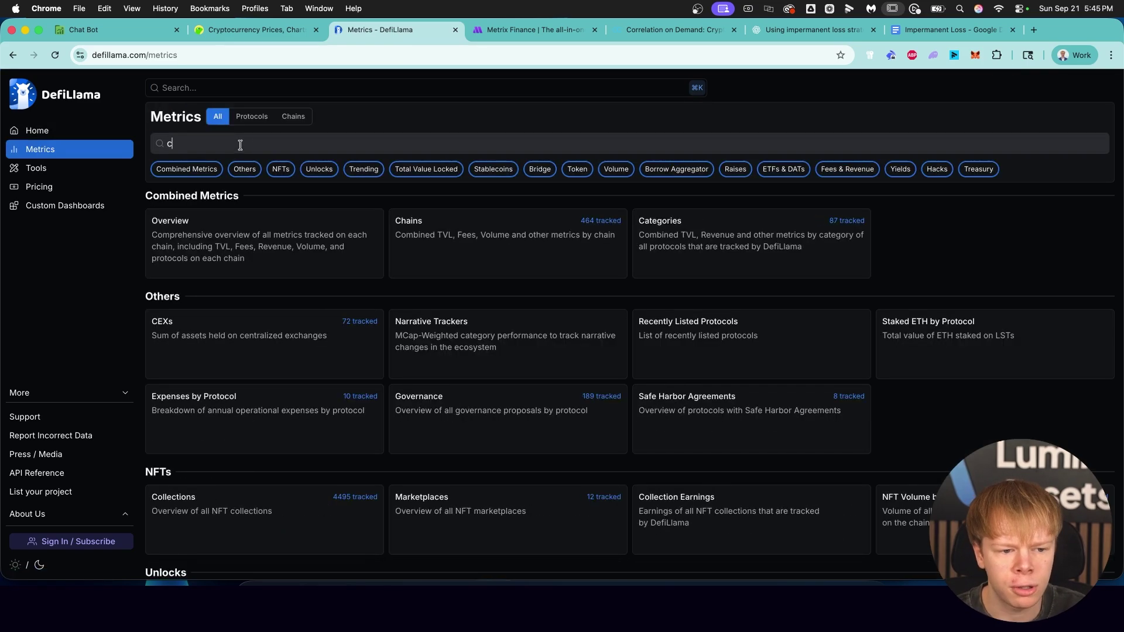
text(ateg)
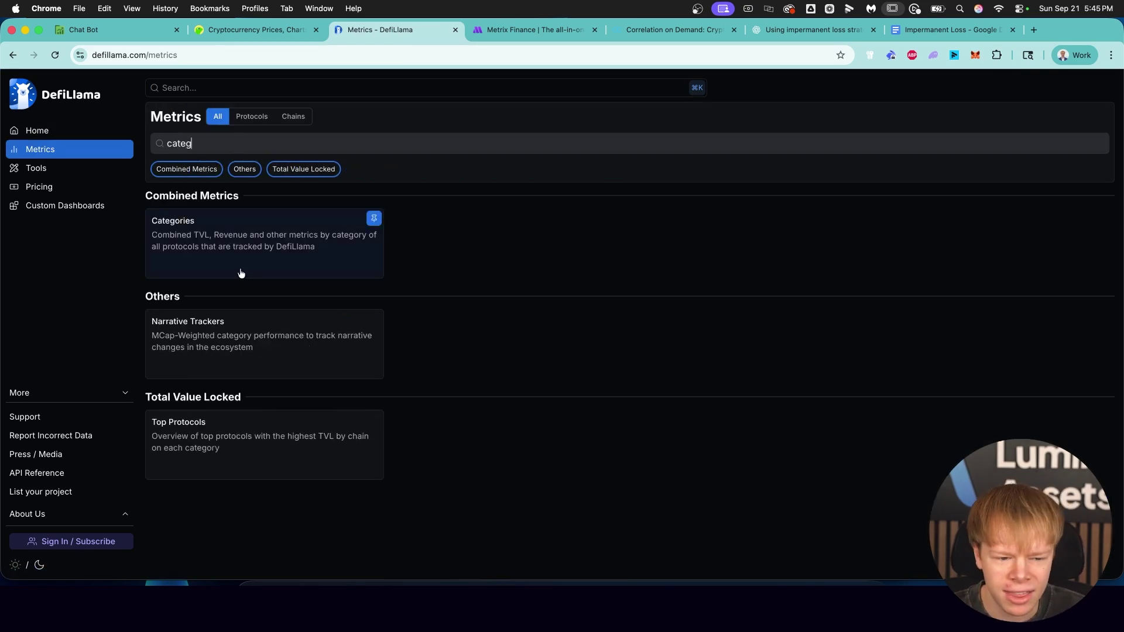
click(245, 246)
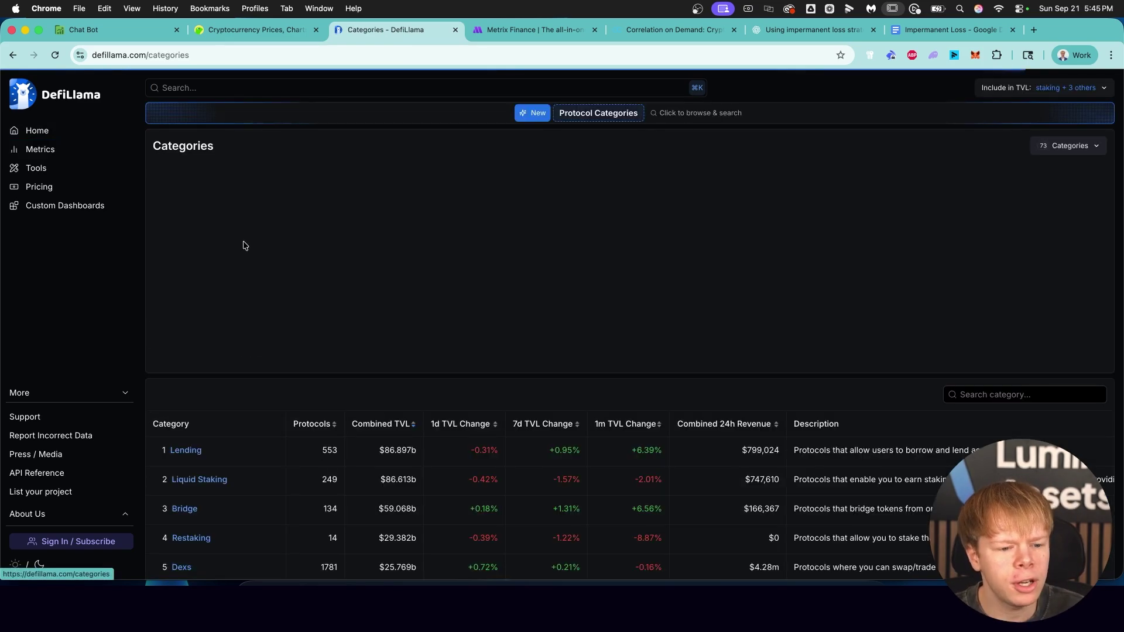
scroll(253, 289, down, 5)
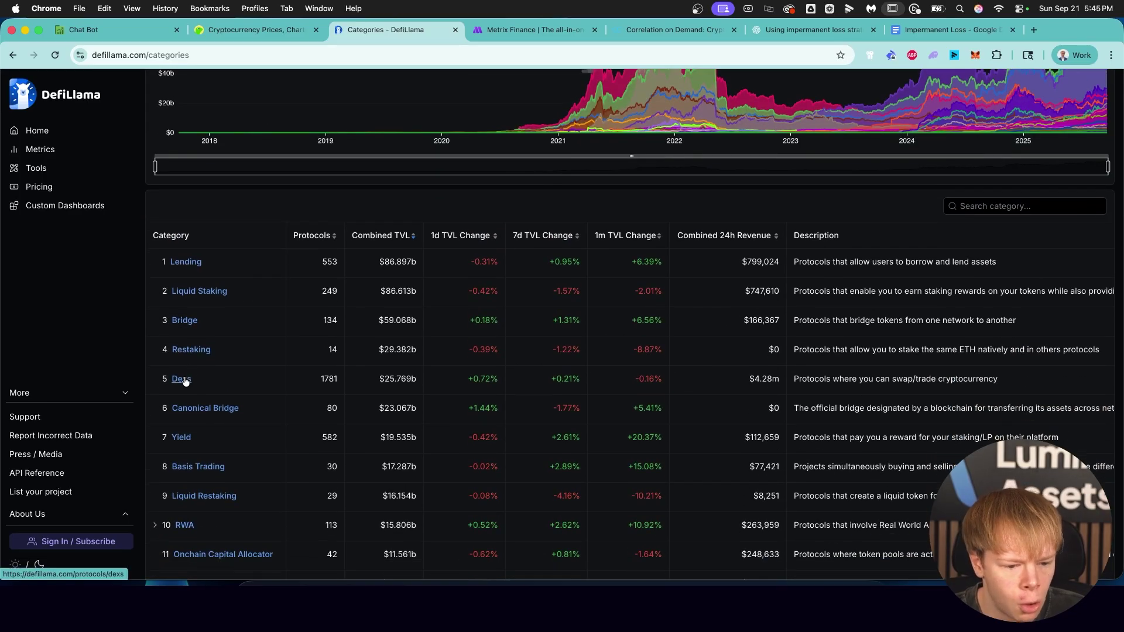
scroll(185, 381, down, 2)
drag(384, 279, 421, 280)
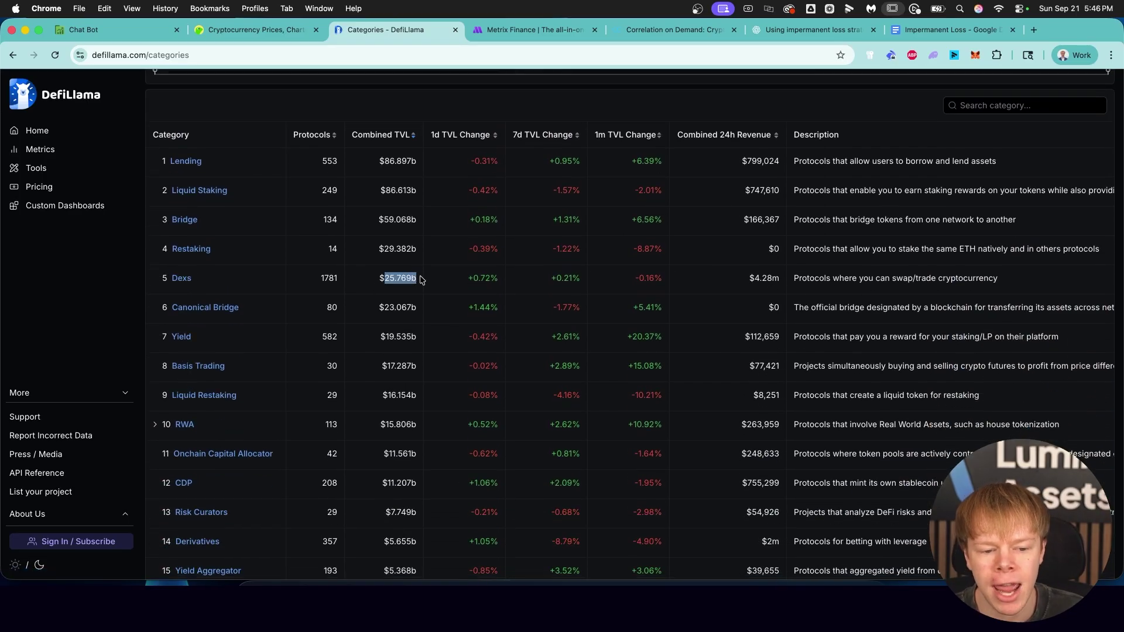
scroll(421, 280, down, 1)
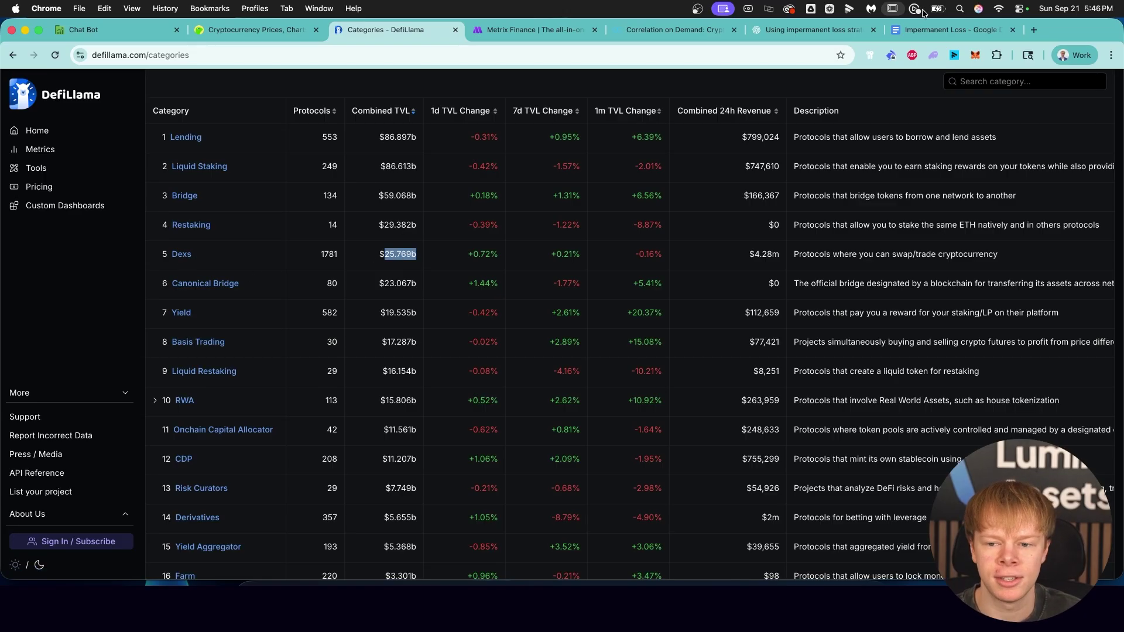
Step: Review the Impermanent Loss document's title, objectives and tactics, then view the AI chat's reply
key(super+9)
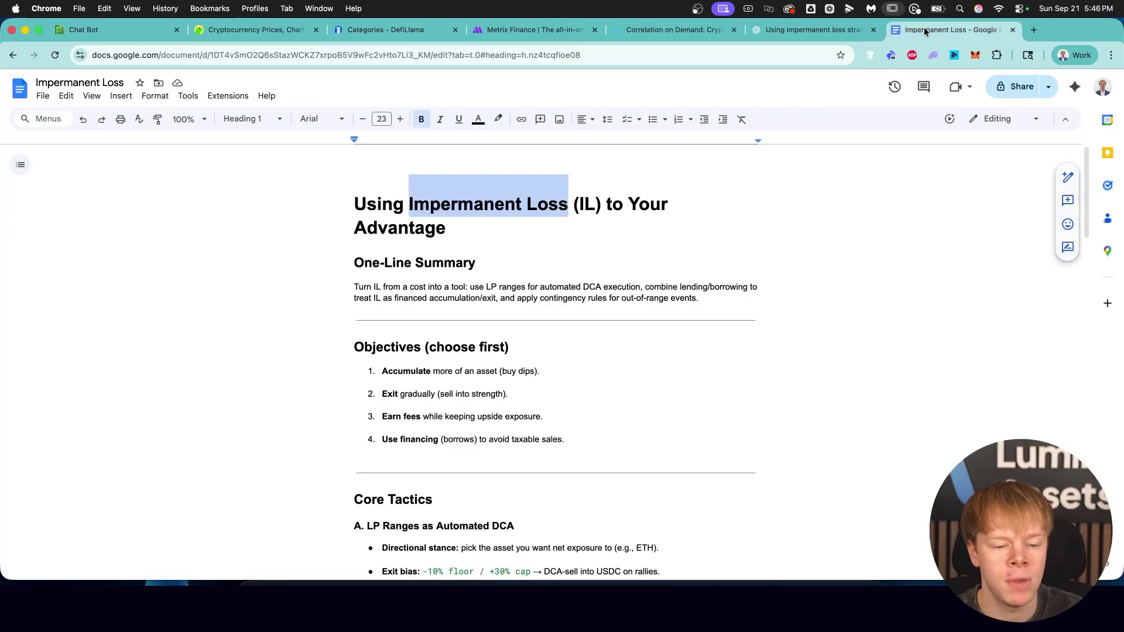
triple_click(357, 207)
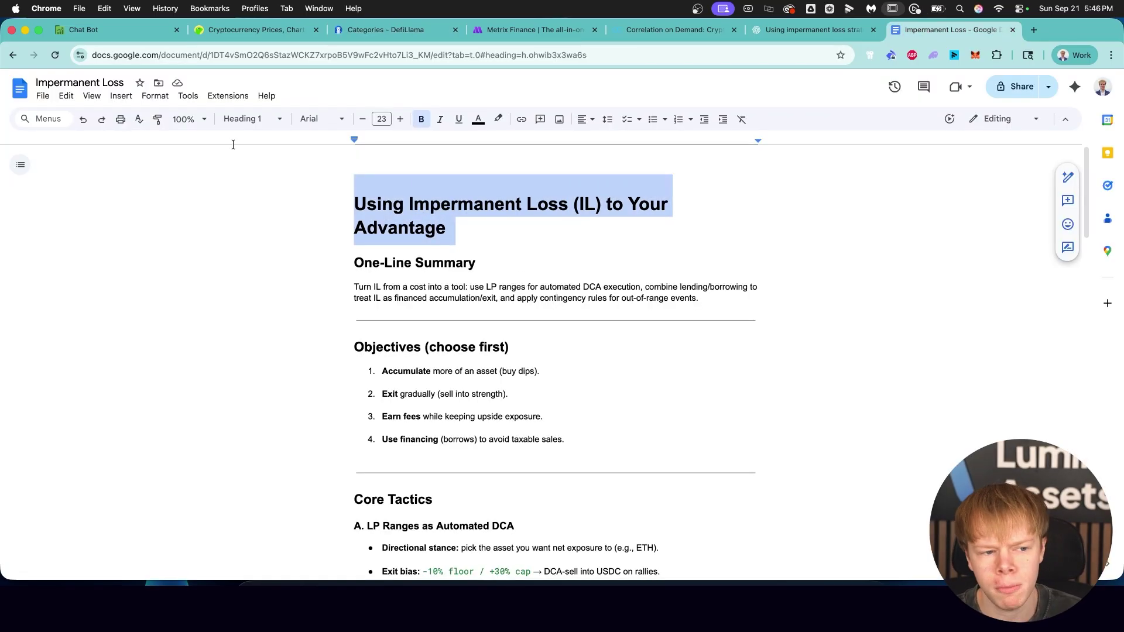
scroll(393, 235, down, 3)
scroll(393, 236, down, 1)
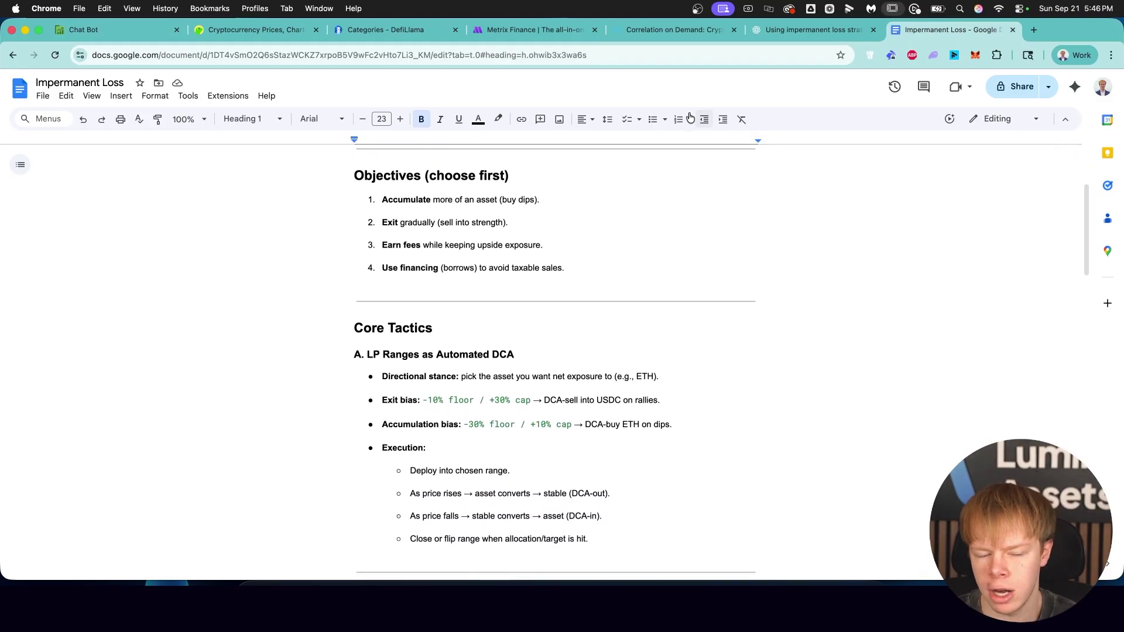
click(94, 32)
scroll(549, 200, up, 3)
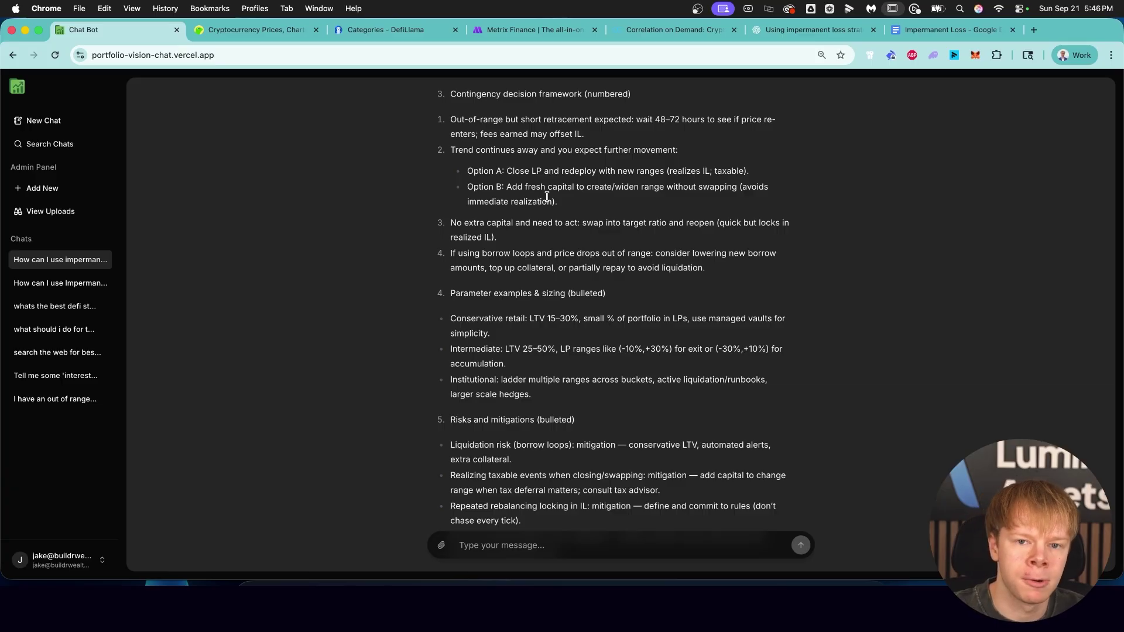
scroll(477, 221, up, 15)
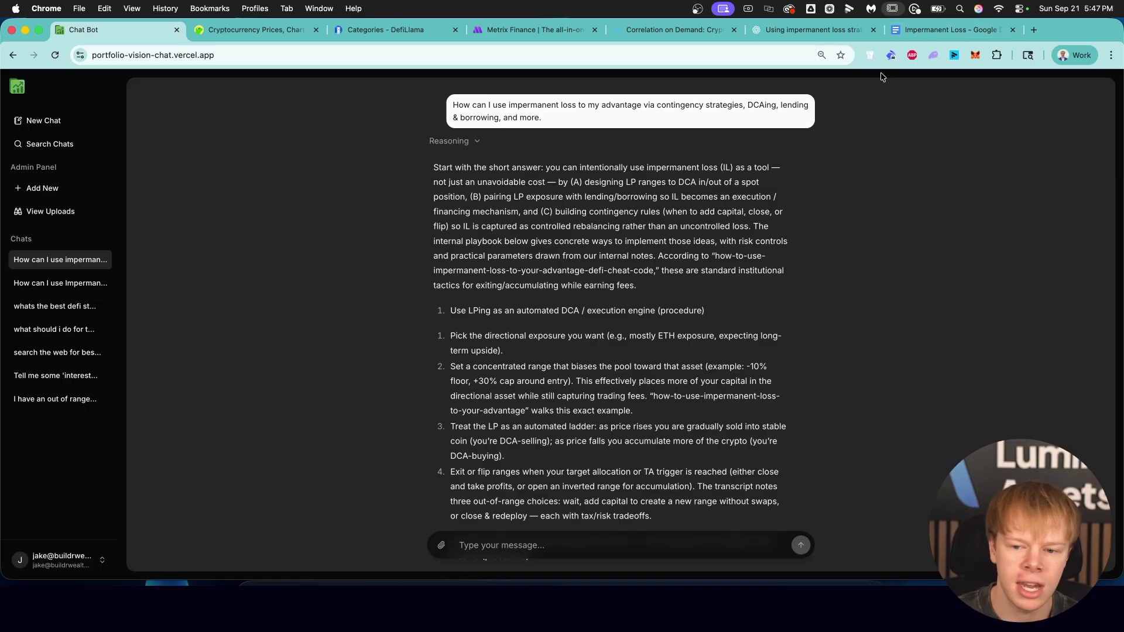
Step: Highlight the one-line summary and the first two objectives, then zoom to 150% at Core Tactics
click(940, 29)
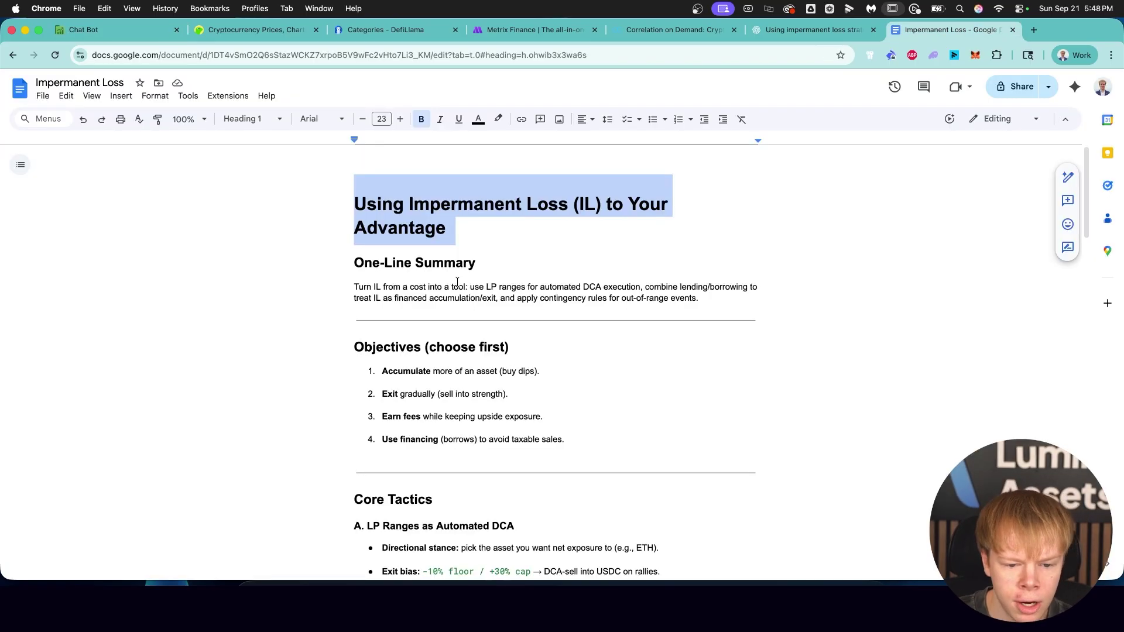
drag(354, 287, 596, 293)
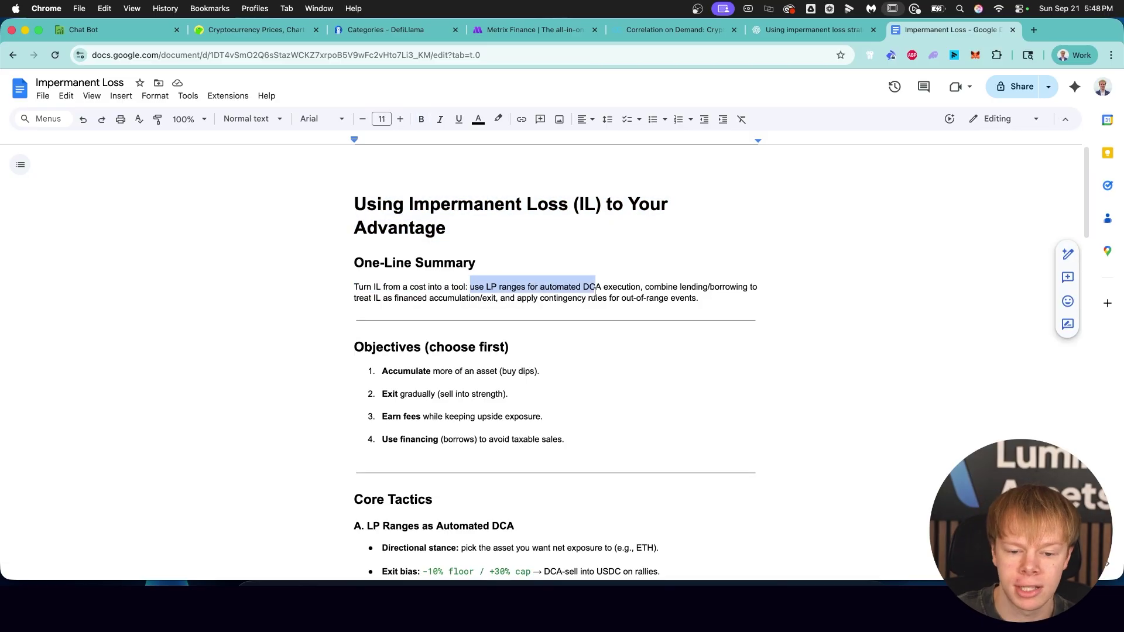
drag(645, 287, 494, 309)
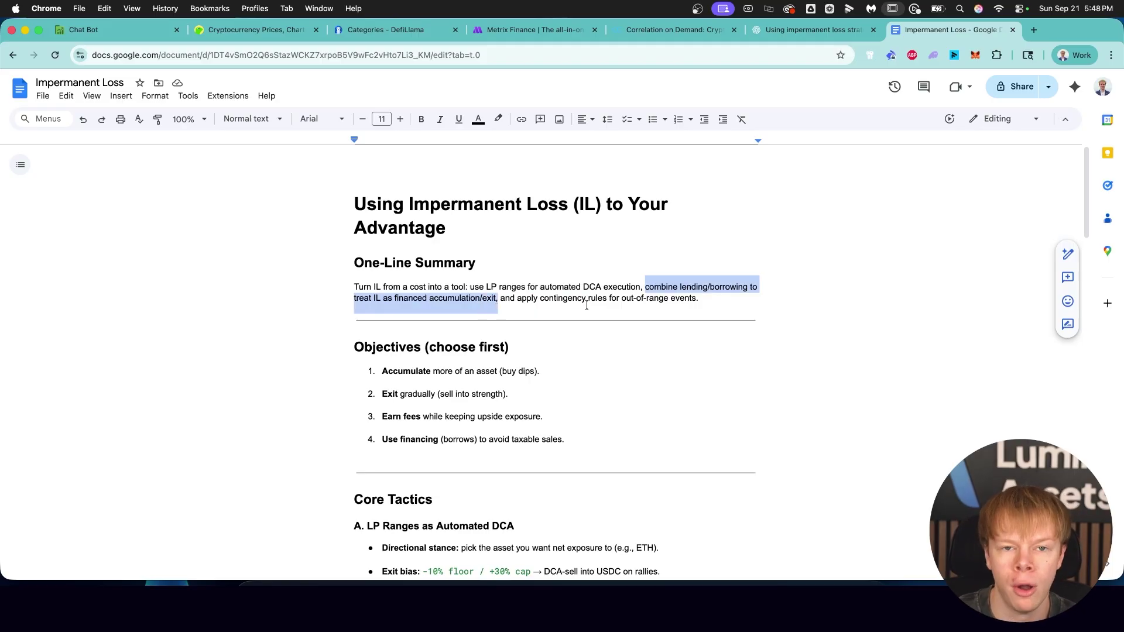
scroll(588, 305, down, 3)
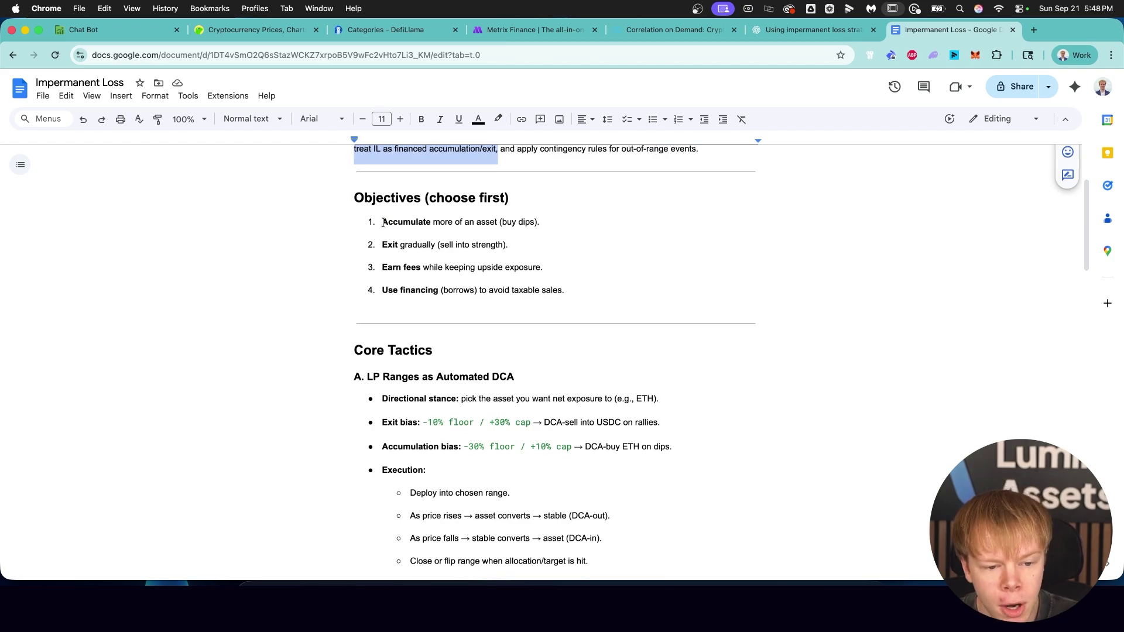
drag(382, 222, 540, 216)
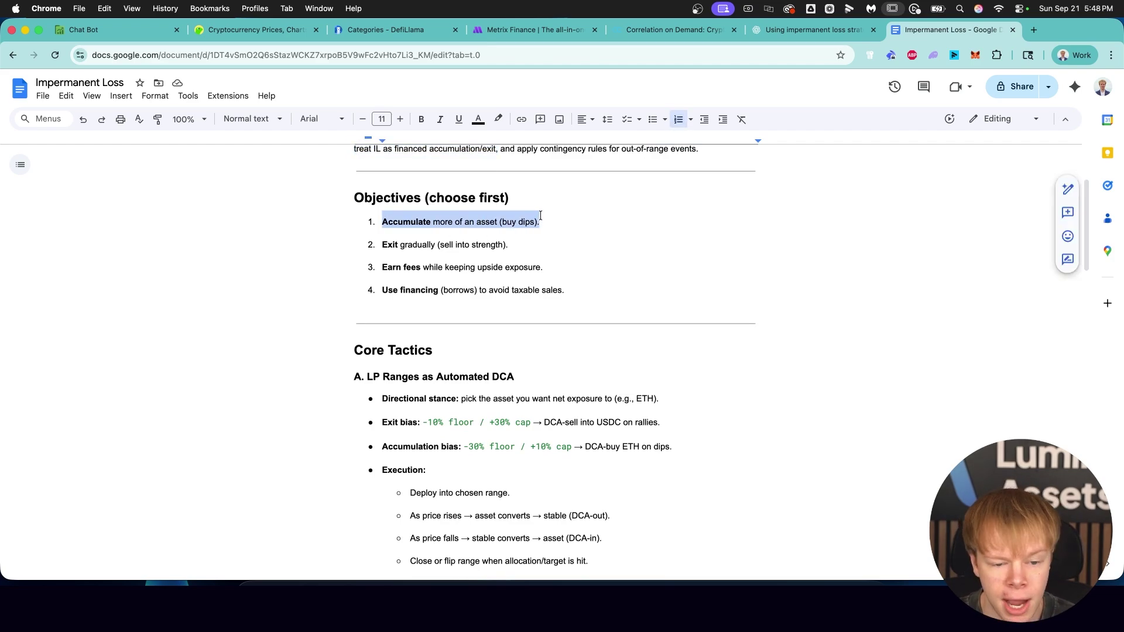
drag(383, 245, 439, 245)
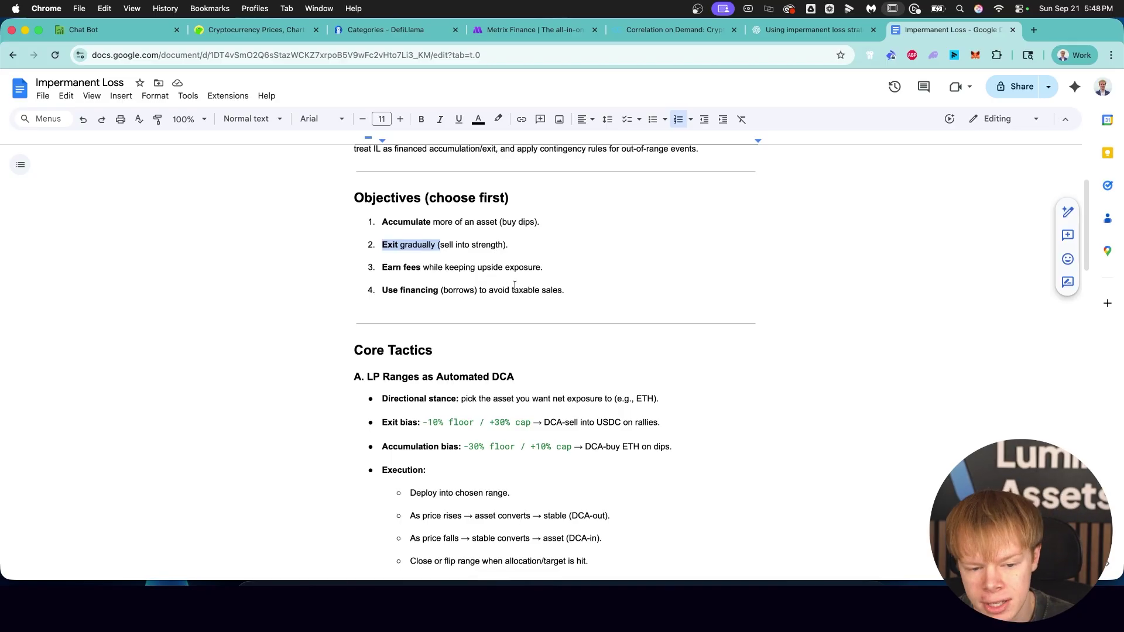
click(611, 235)
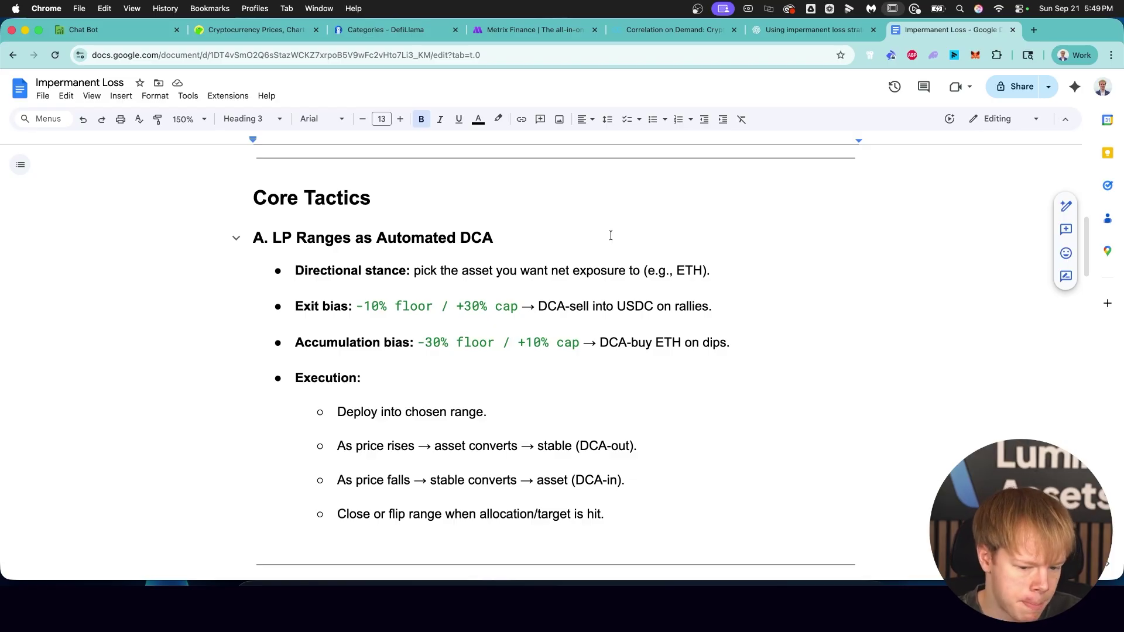
scroll(610, 236, down, 3)
click(338, 370)
drag(339, 370, 432, 370)
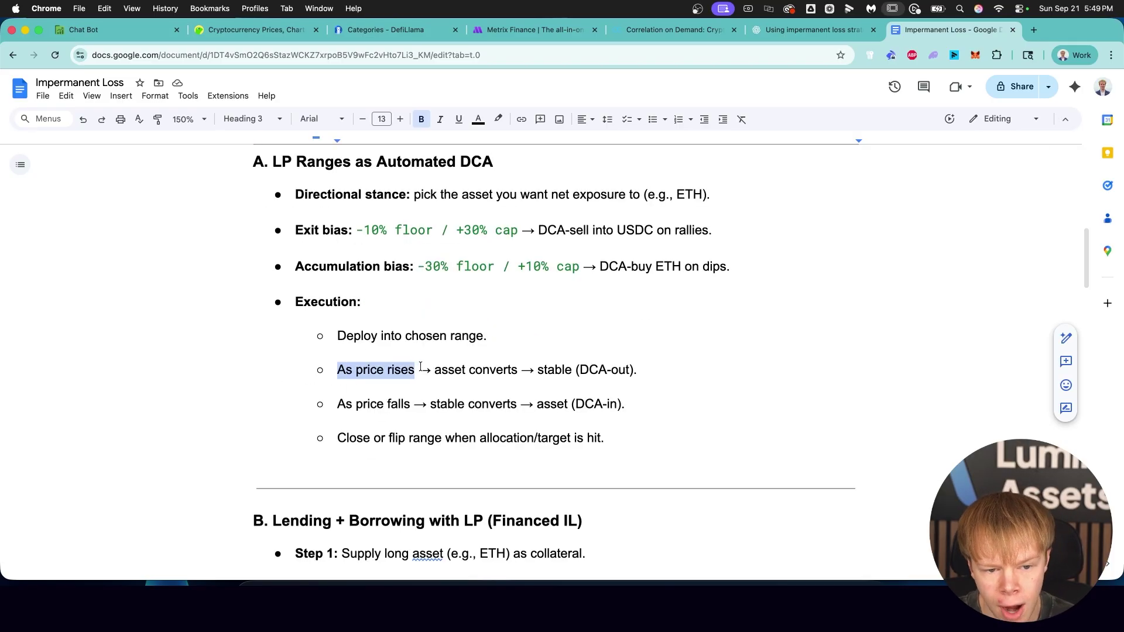
click(345, 368)
shift+click(516, 369)
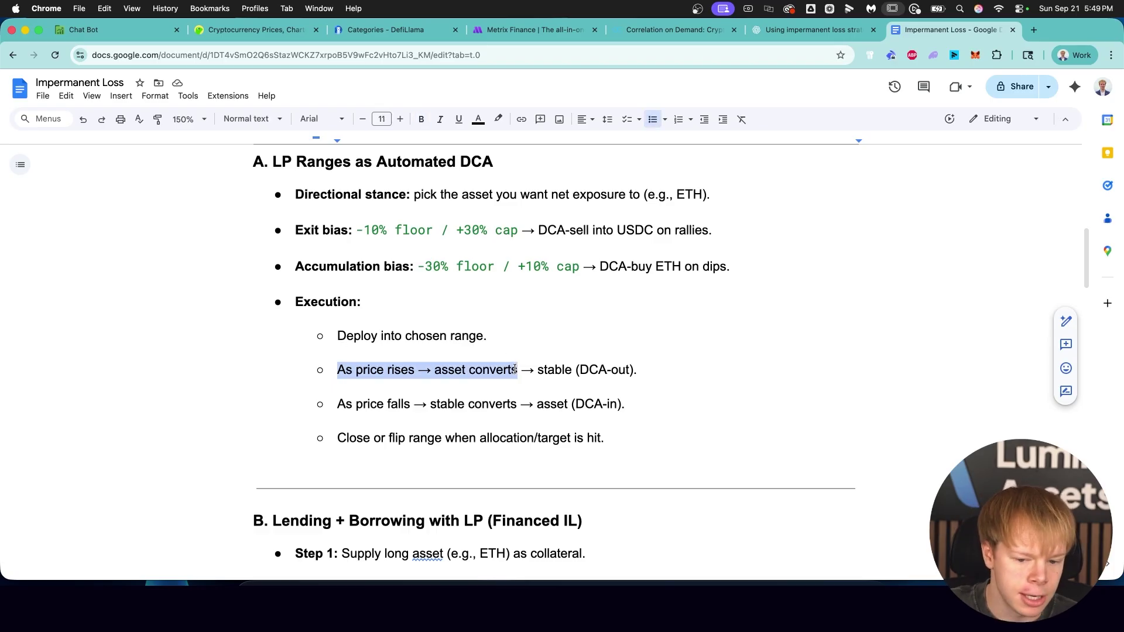
drag(338, 404, 510, 408)
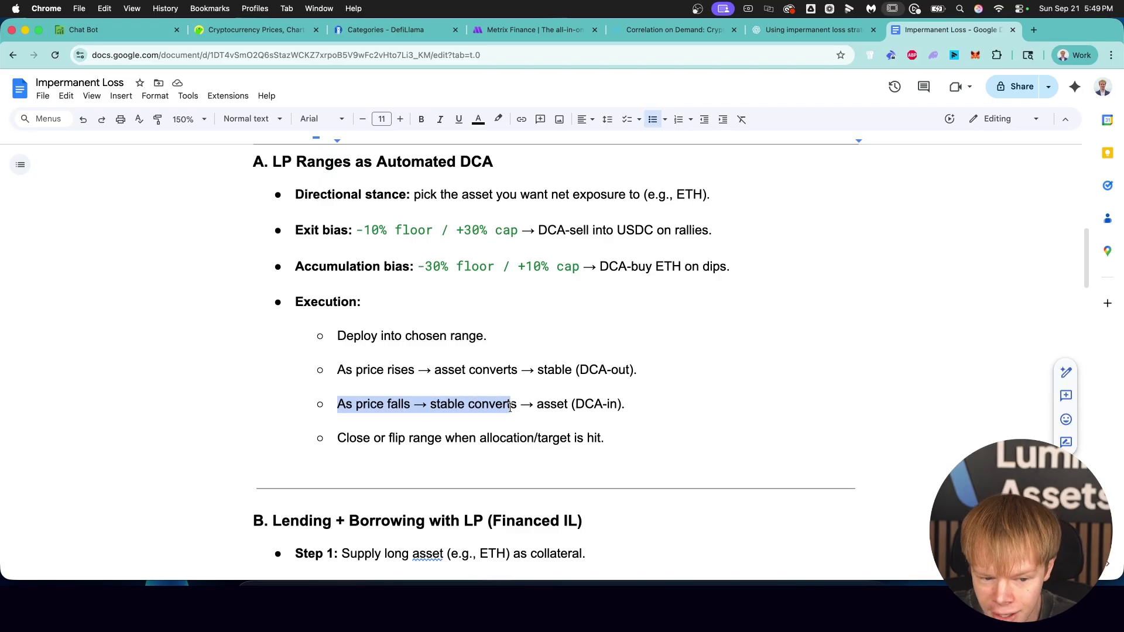
click(484, 438)
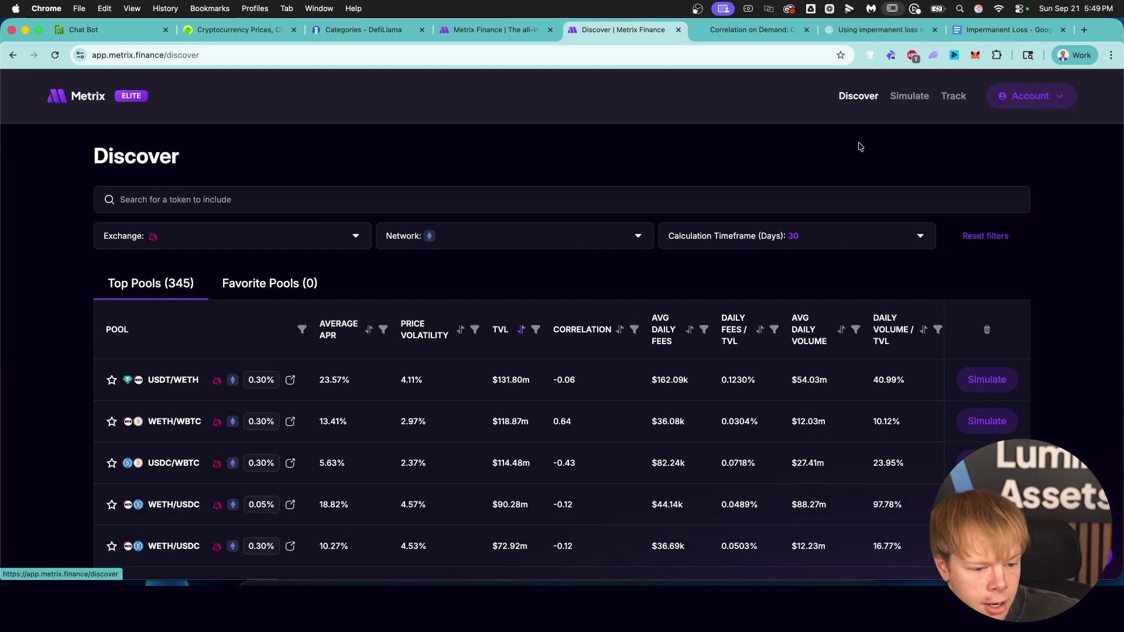
Step: Find the WETH/USDC 0.05% pool in the top pools list and start its simulation
scroll(862, 155, down, 3)
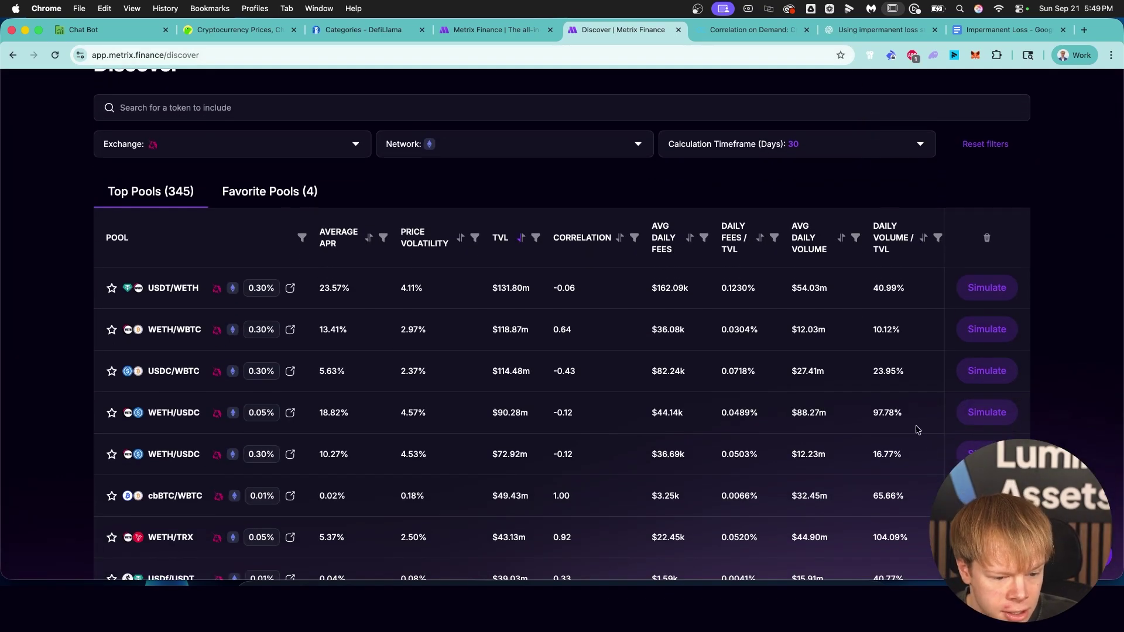
scroll(369, 439, down, 10)
scroll(253, 376, up, 15)
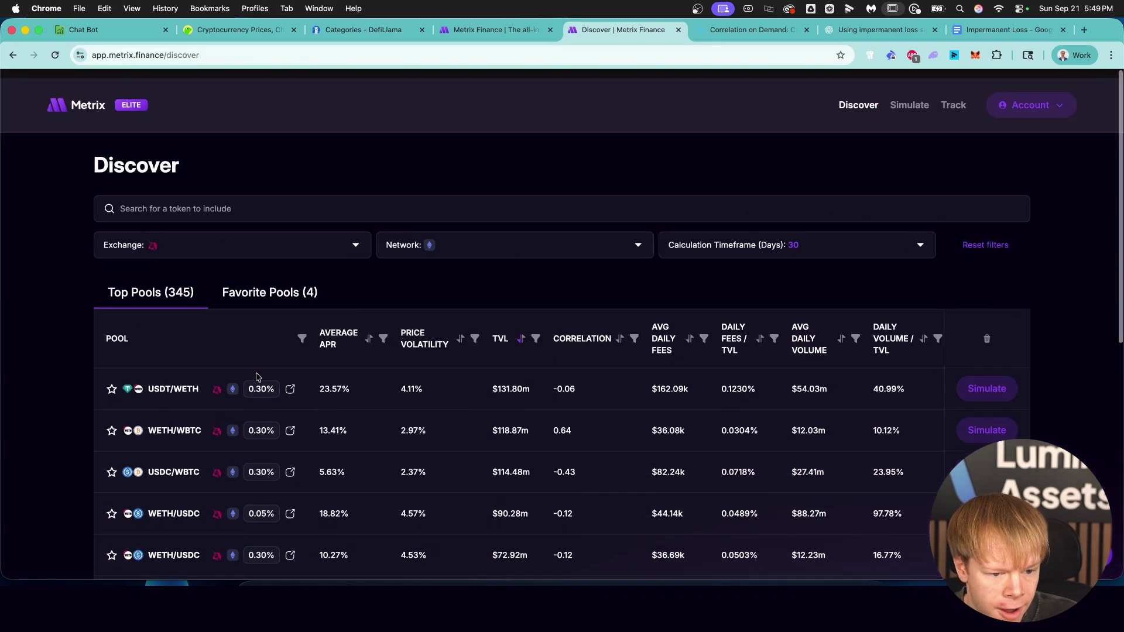
scroll(256, 382, down, 2)
drag(249, 432, 574, 431)
click(516, 430)
triple_click(515, 430)
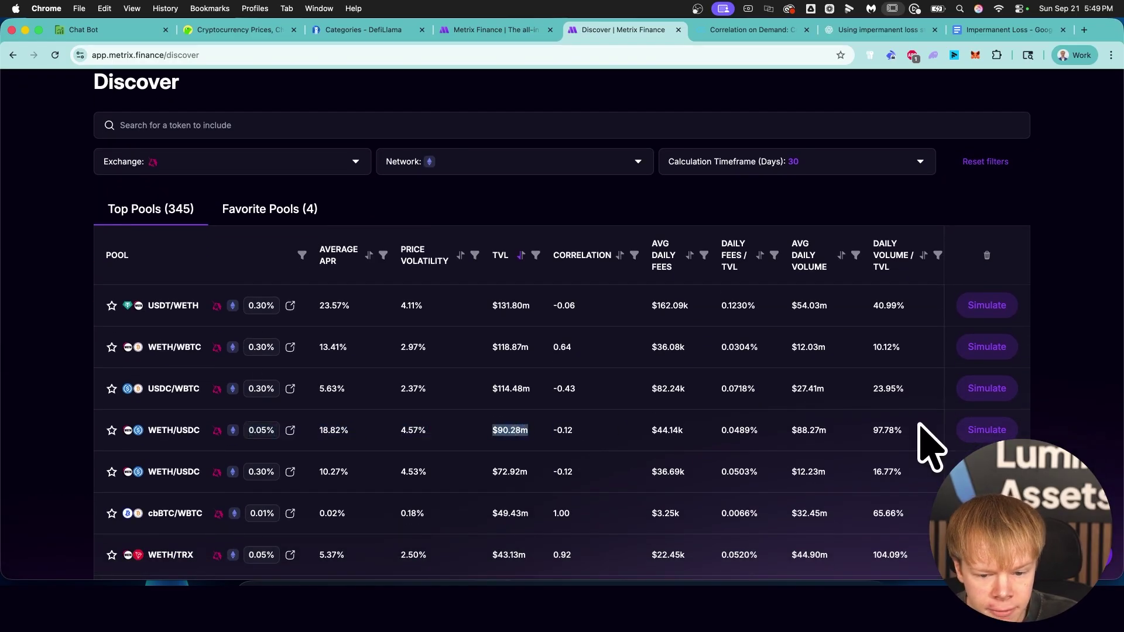
click(976, 431)
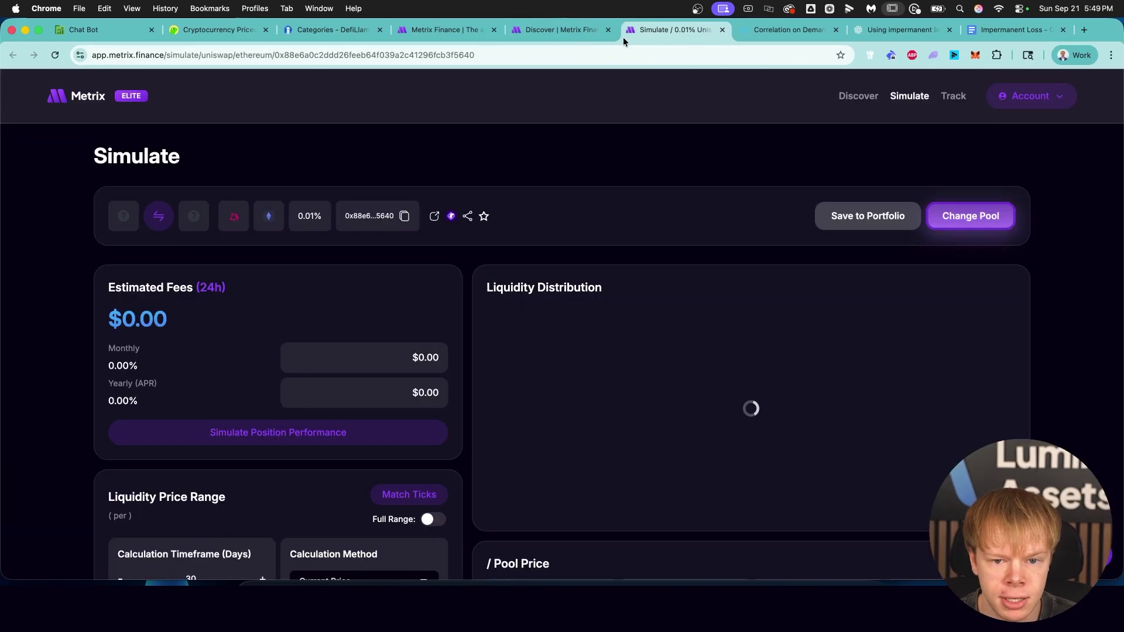
Step: Set the liquidity range minimum price to 4250
scroll(604, 148, down, 3)
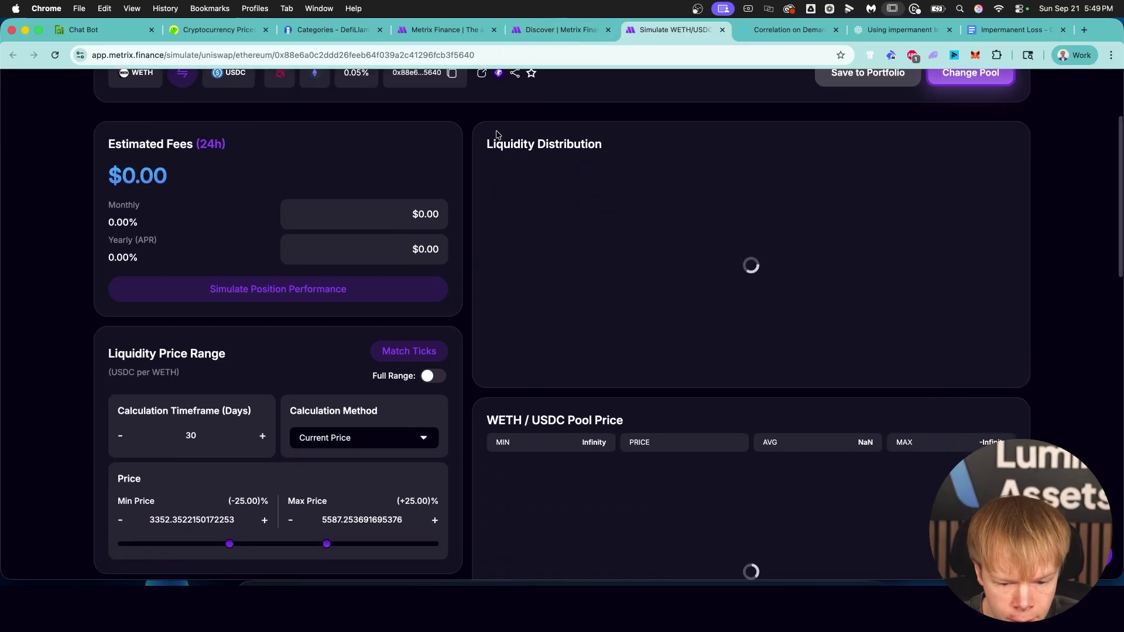
scroll(445, 128, down, 3)
scroll(435, 127, down, 1)
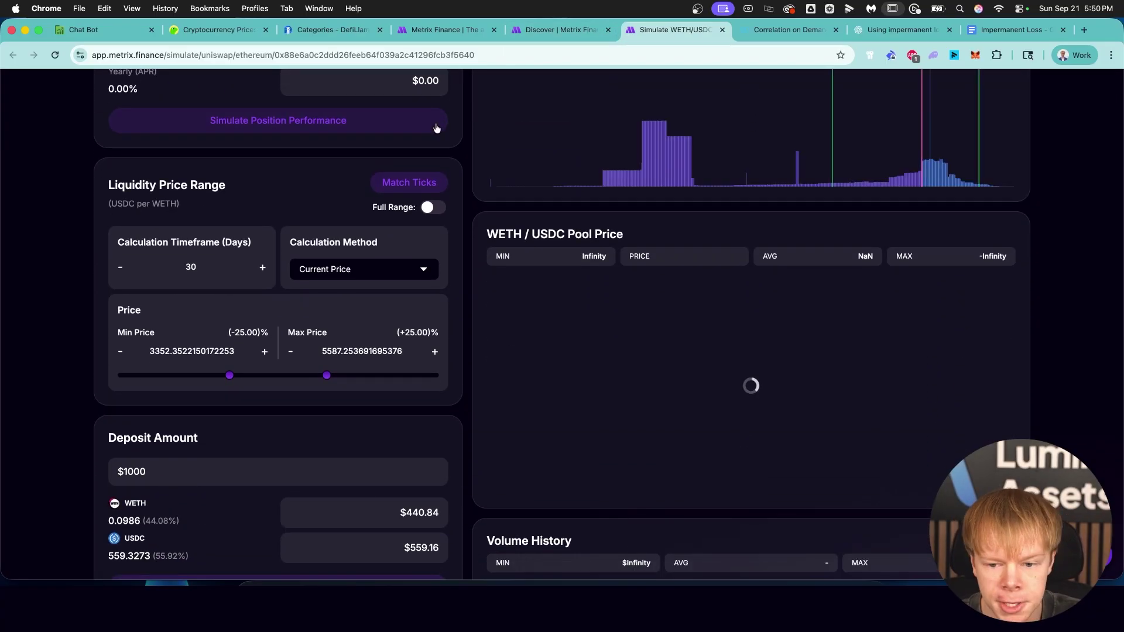
triple_click(552, 229)
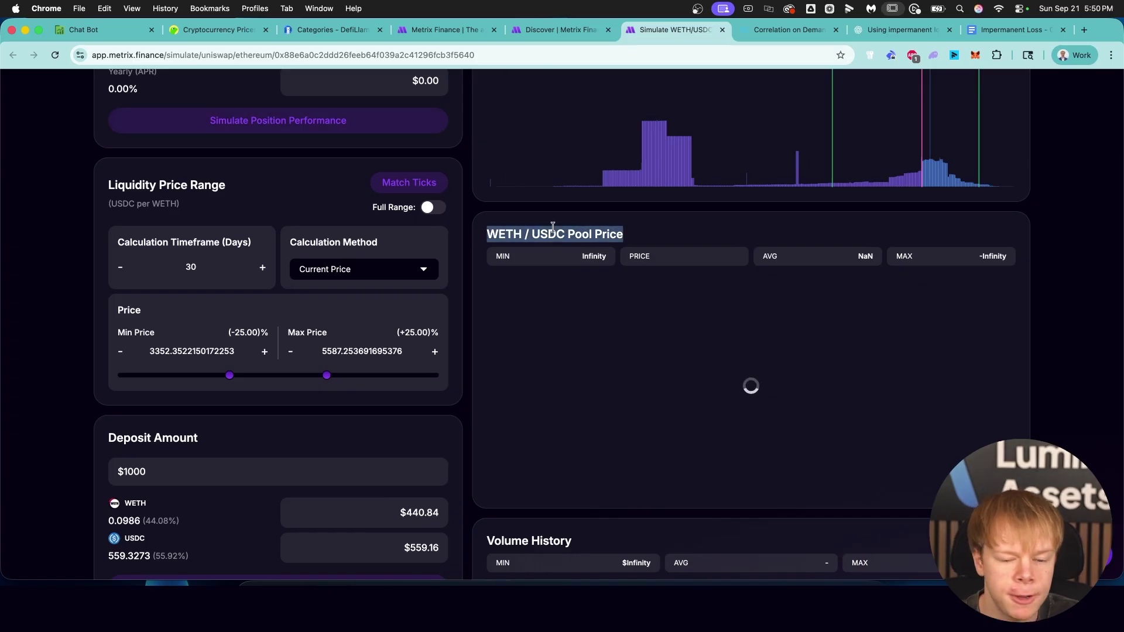
scroll(558, 224, down, 3)
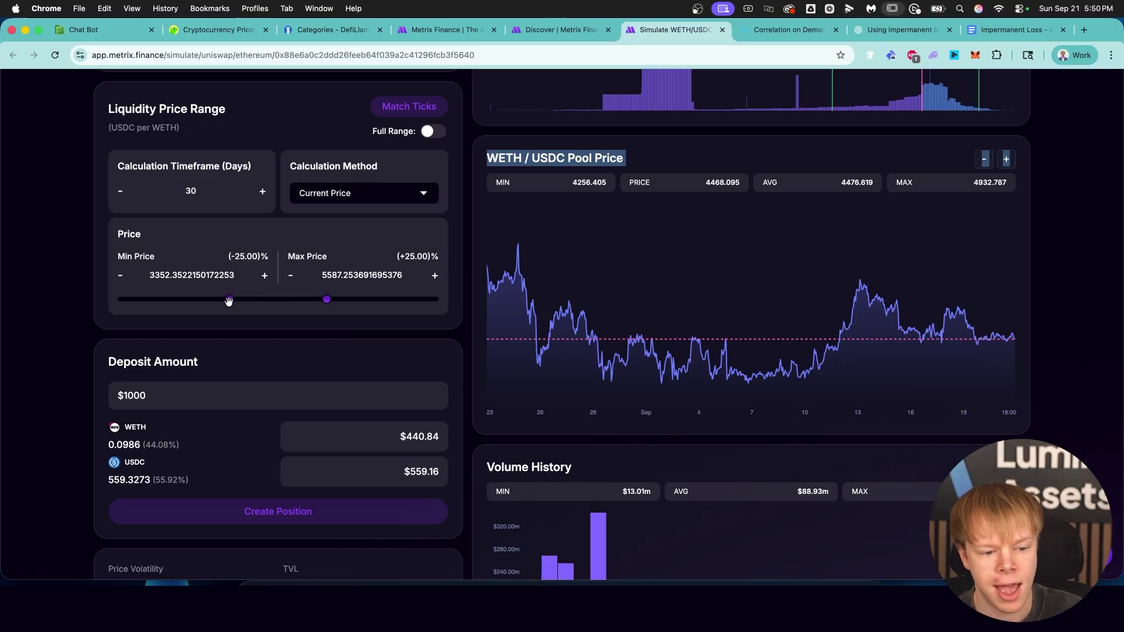
drag(228, 299, 267, 300)
double_click(179, 270)
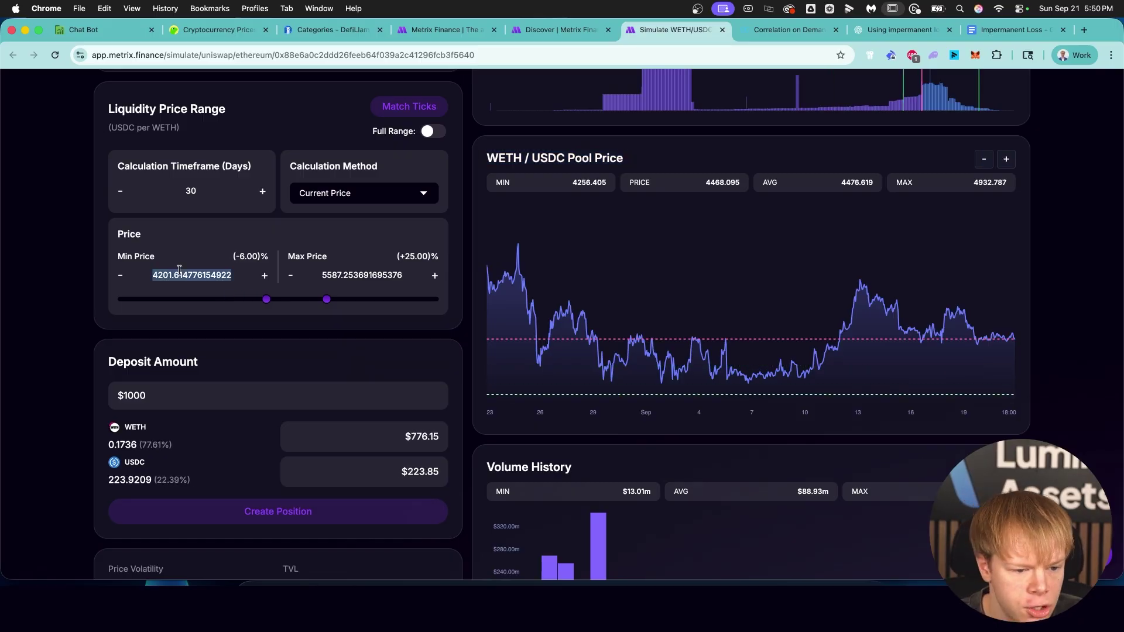
text(4250)
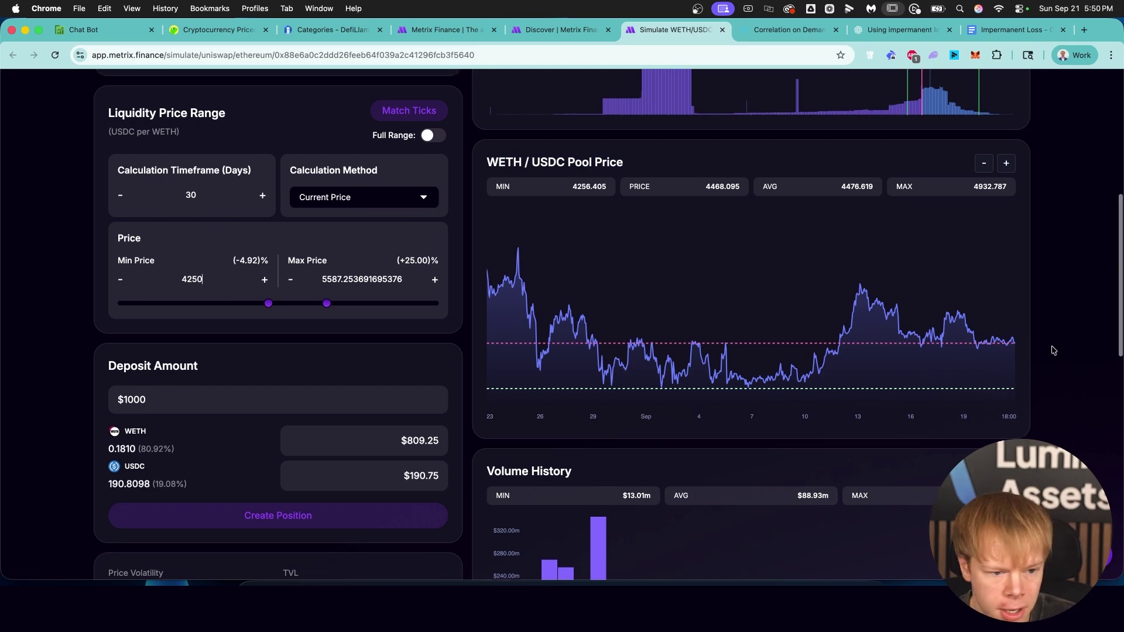
scroll(761, 293, up, 1)
scroll(220, 275, up, 1)
scroll(232, 284, down, 1)
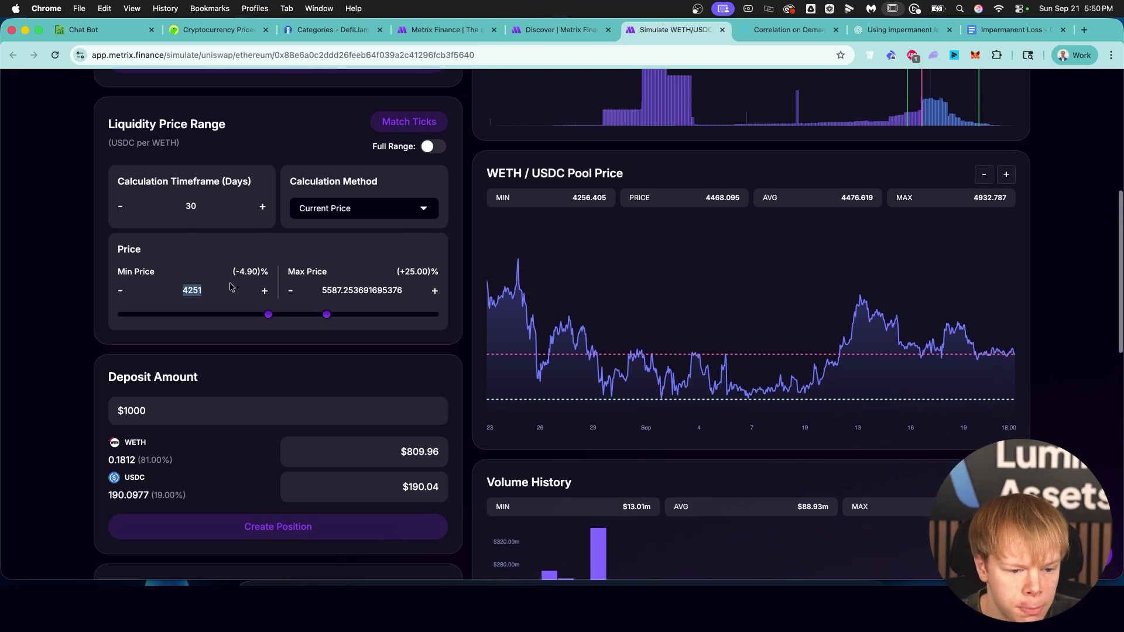
text(4250)
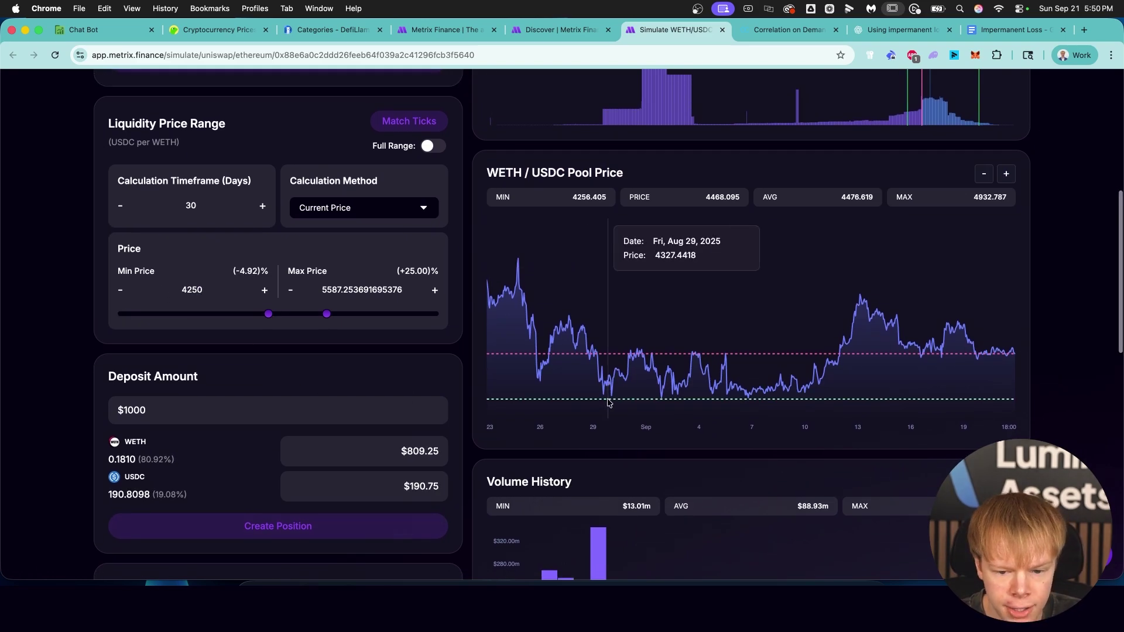
Step: Set the maximum price to 5500, trying other range bounds along the way
scroll(309, 389, down, 6)
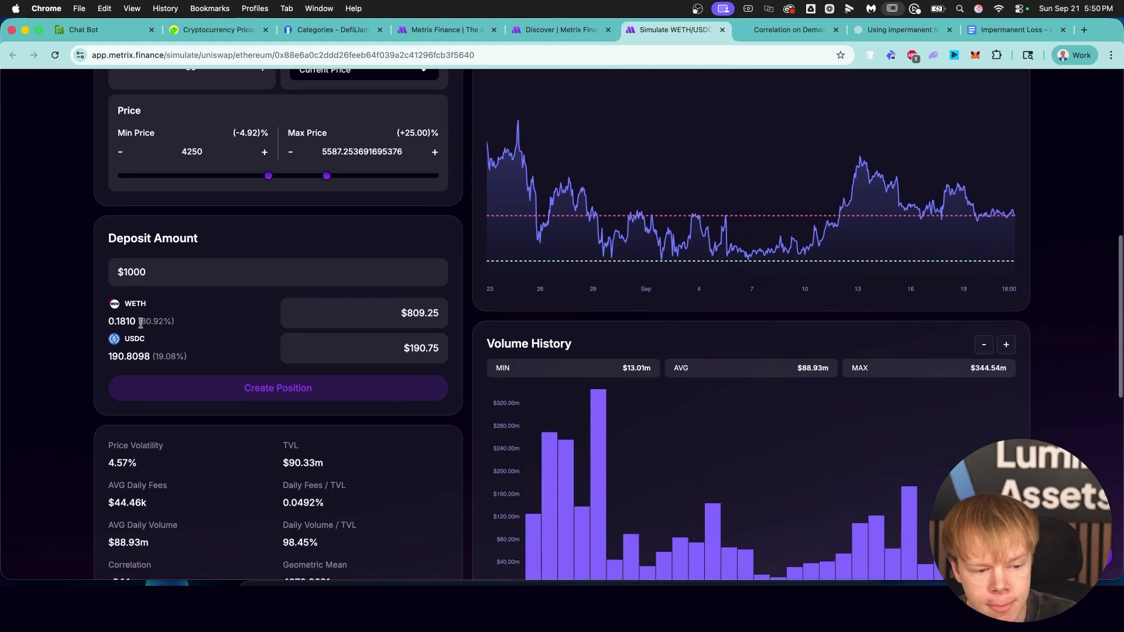
drag(141, 321, 174, 322)
double_click(363, 151)
text(5500)
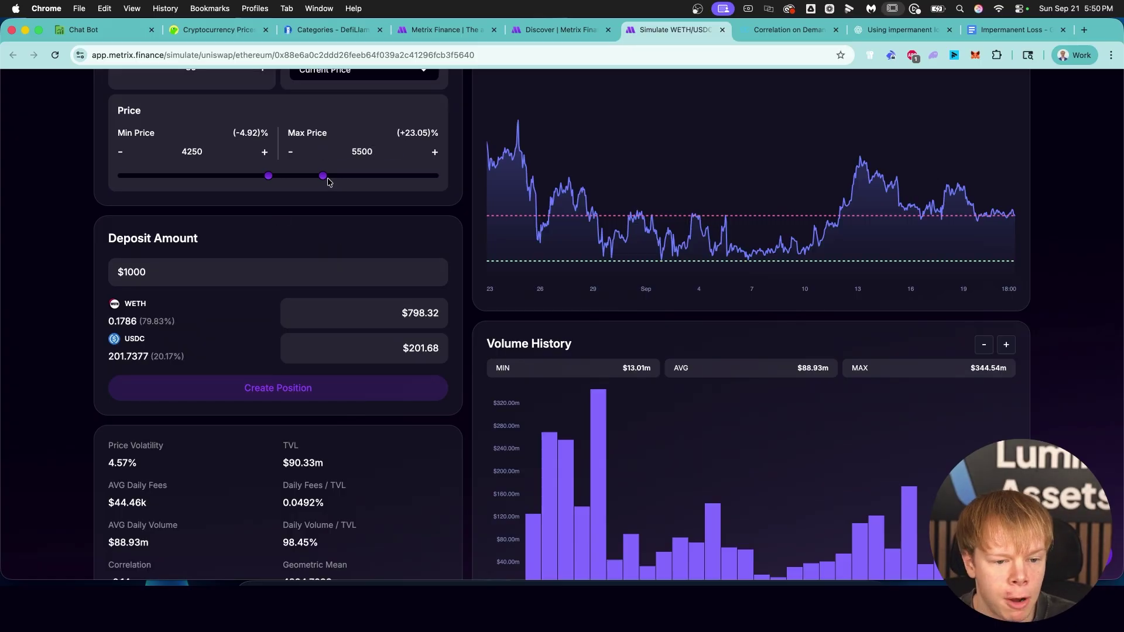
drag(322, 176, 362, 176)
drag(269, 175, 272, 175)
double_click(217, 151)
Step: Re-enter the 4250 minimum price and set the deposit amount to 100000
text(4250)
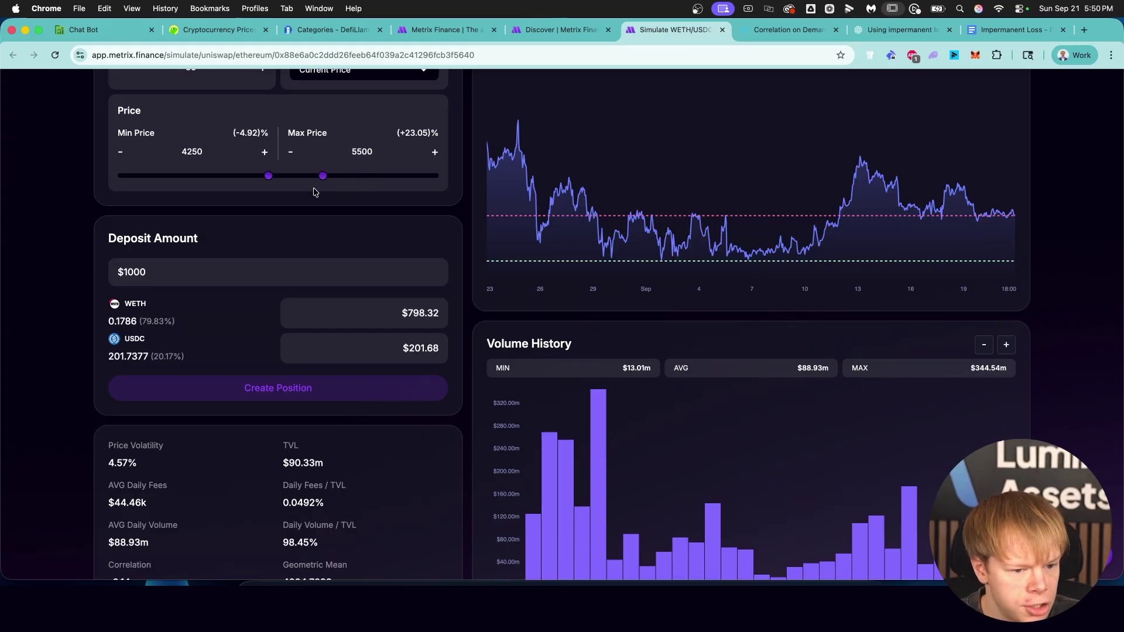
key(BackSpace)
key(BackSpace)
key(BackSpace)
text(00000)
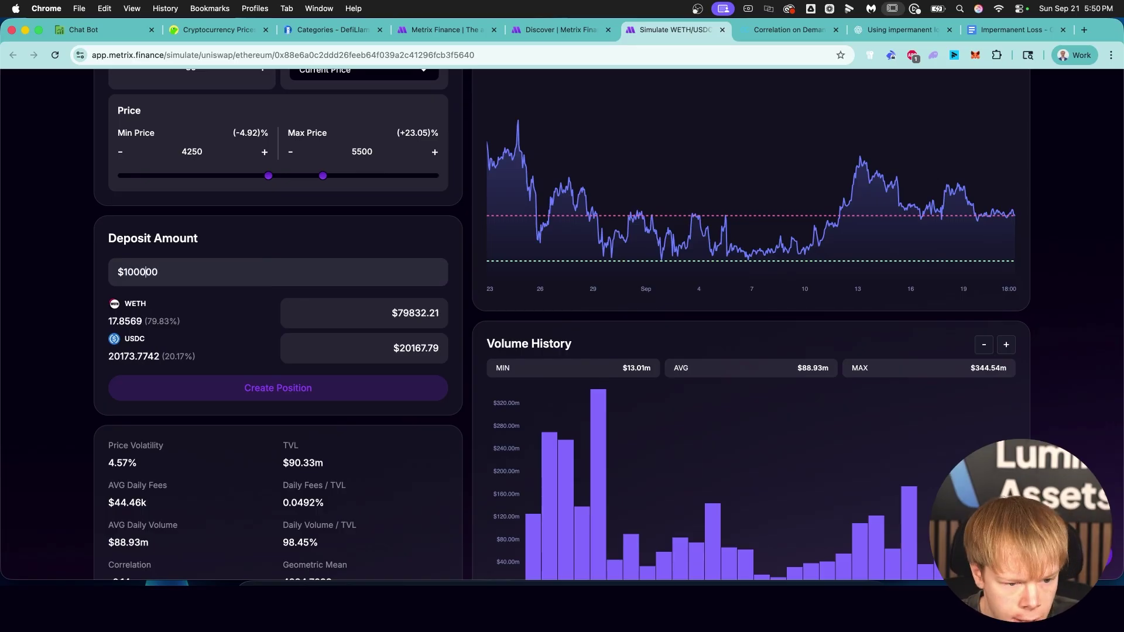
scroll(247, 324, up, 1)
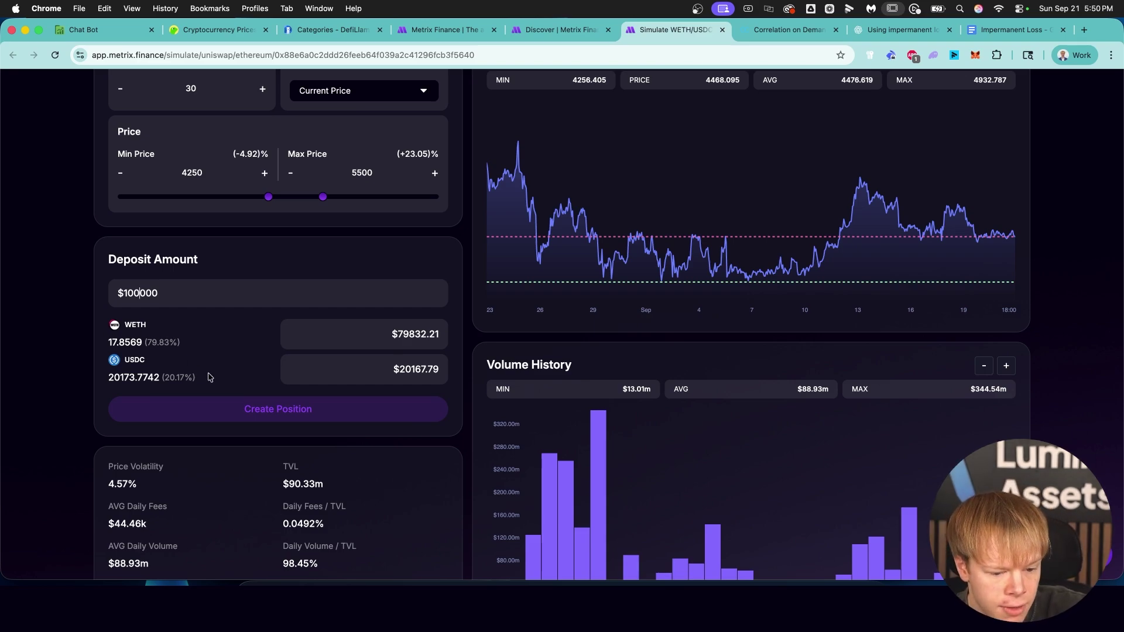
scroll(206, 377, up, 2)
scroll(293, 386, down, 5)
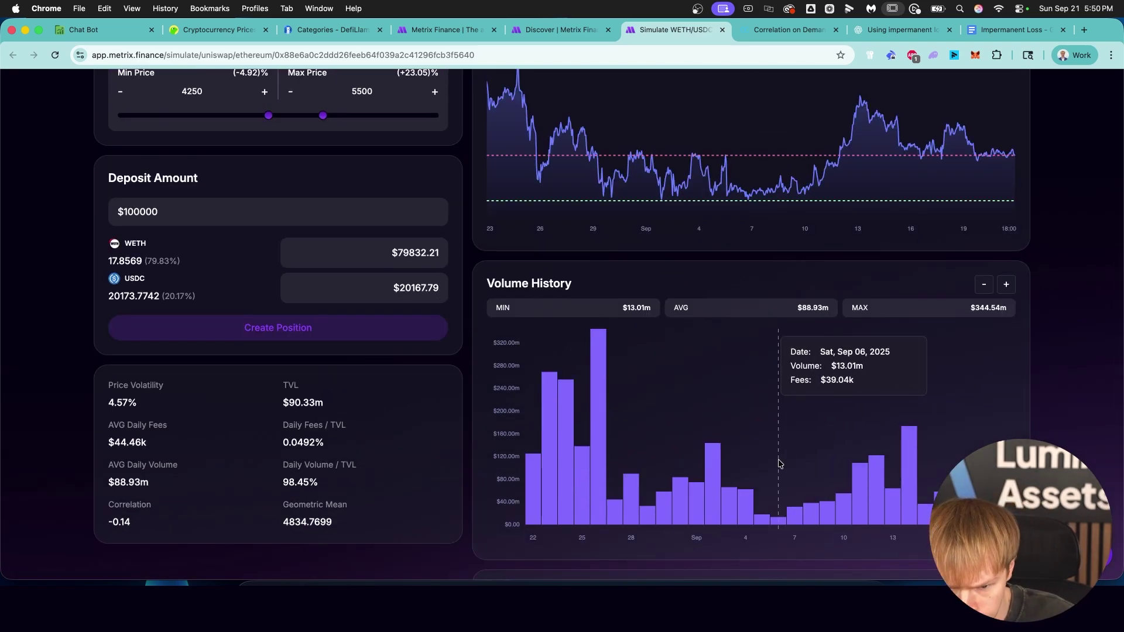
scroll(314, 243, up, 5)
Step: Set a 14-day timeframe and a custom price of 4693.72, estimating $78.35 daily fees
double_click(194, 203)
text(14)
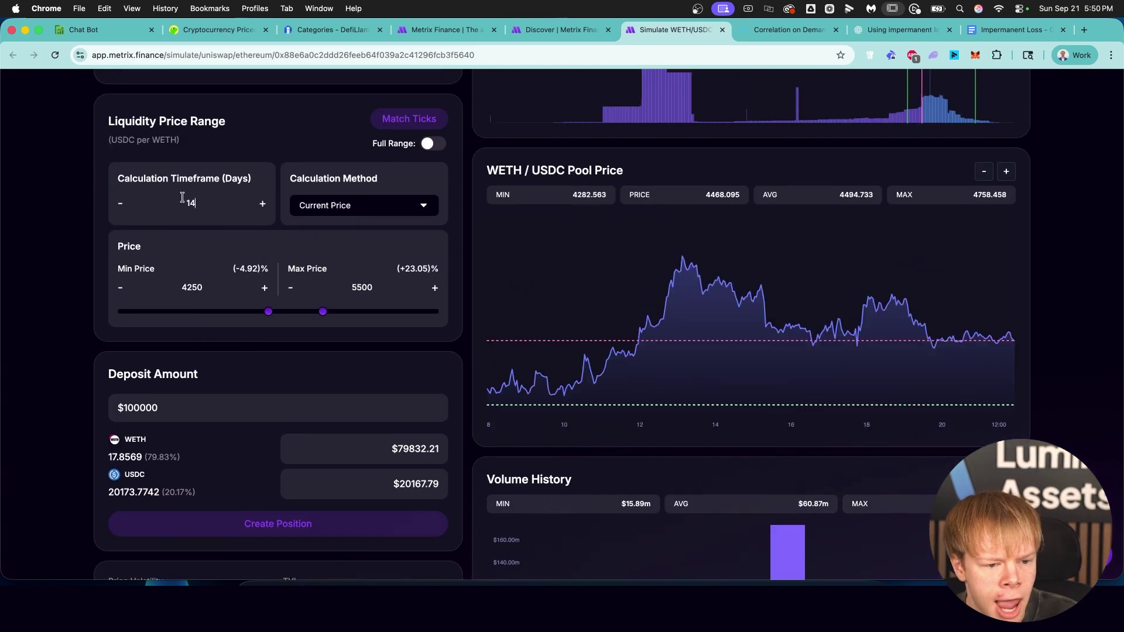
scroll(979, 271, up, 3)
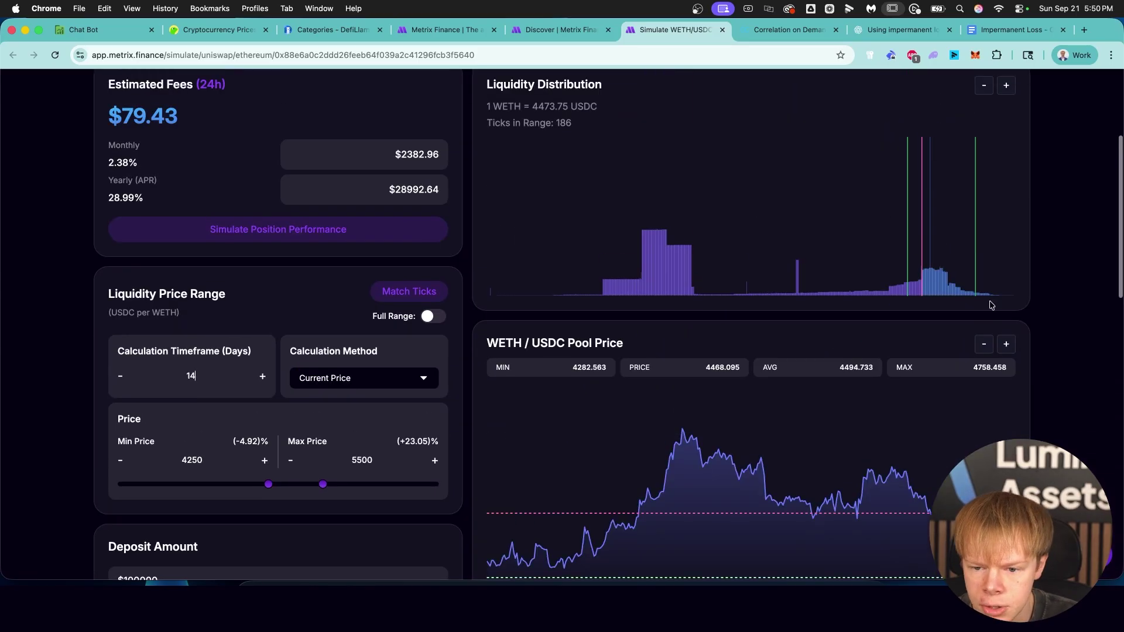
click(935, 251)
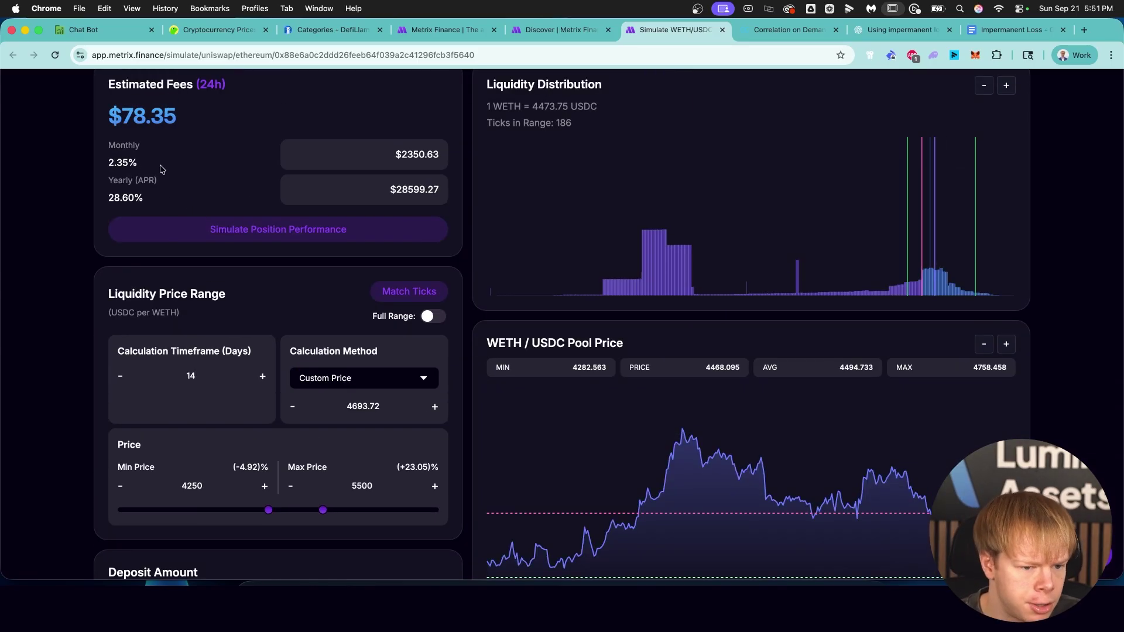
drag(120, 112, 199, 116)
scroll(198, 116, down, 3)
scroll(199, 116, up, 4)
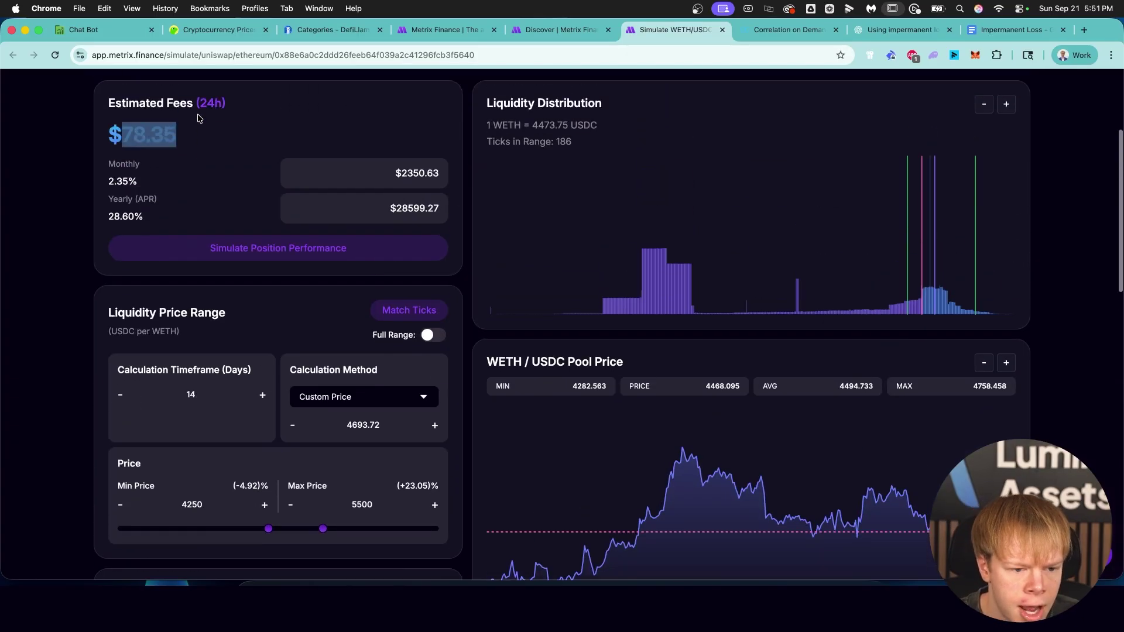
scroll(199, 117, up, 1)
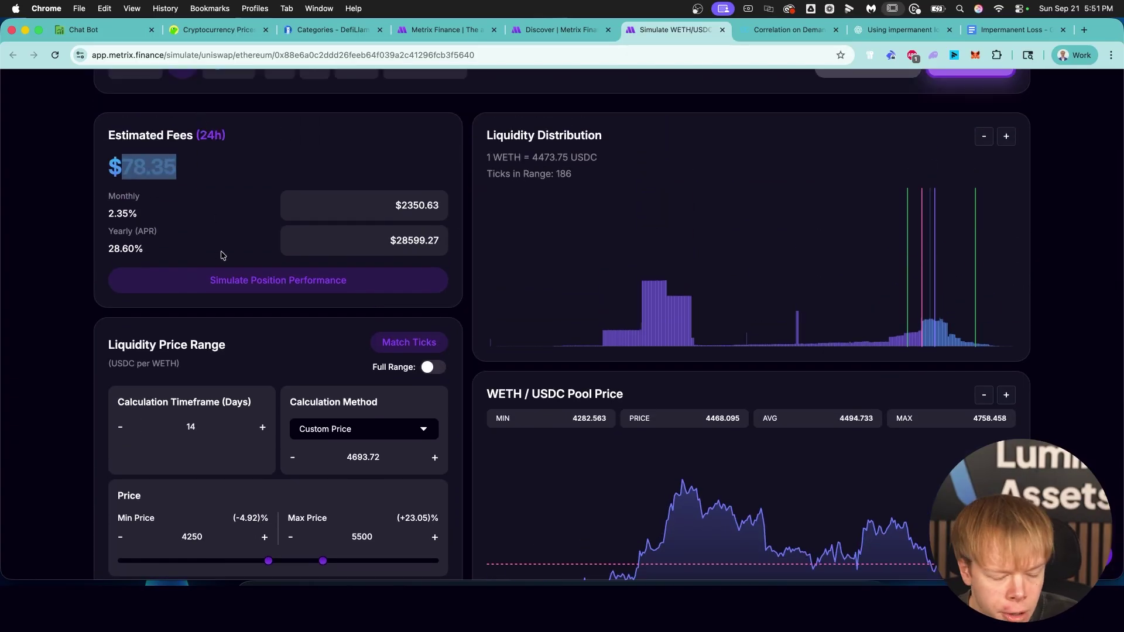
Step: Simulate a future WETH price of 5500, giving an LP outcome of 108712.1836 USDC
click(266, 274)
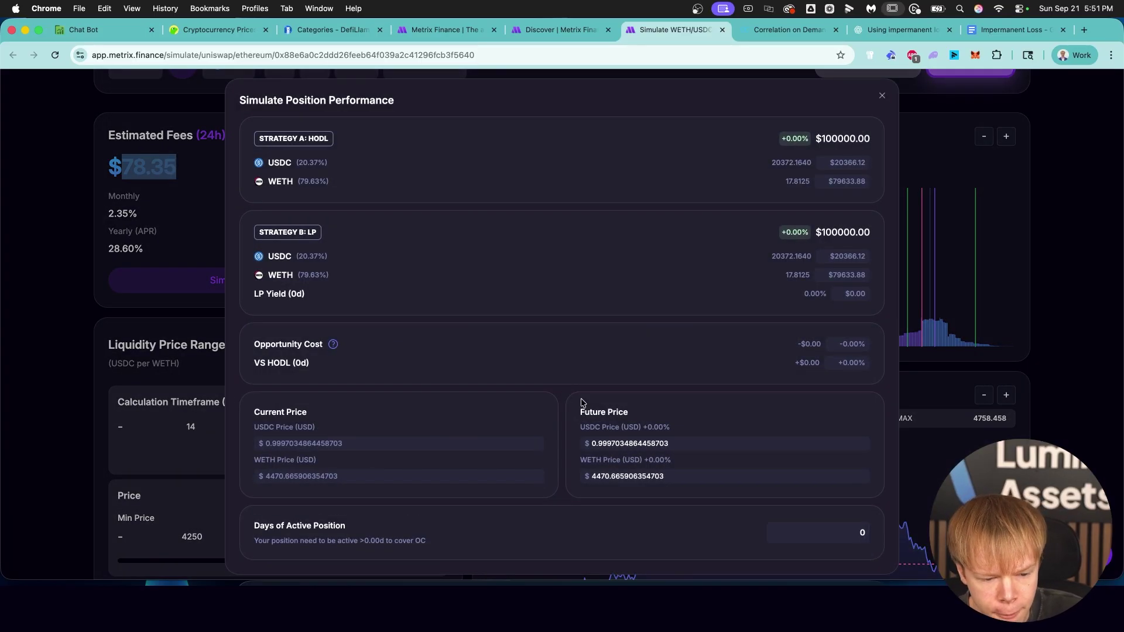
click(664, 477)
double_click(663, 477)
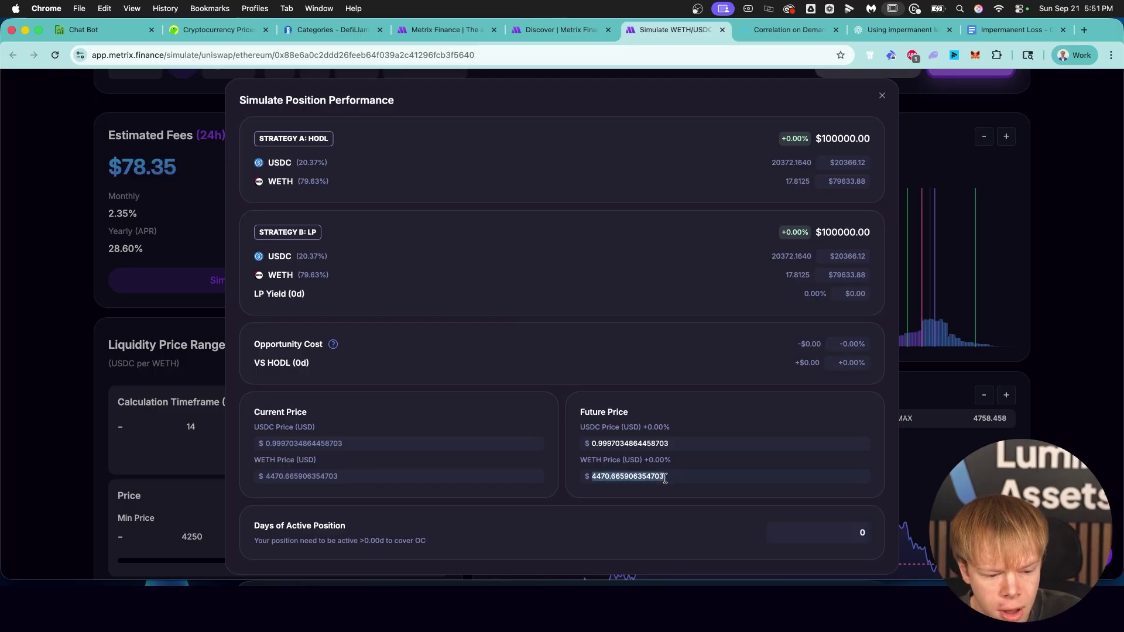
text(5500)
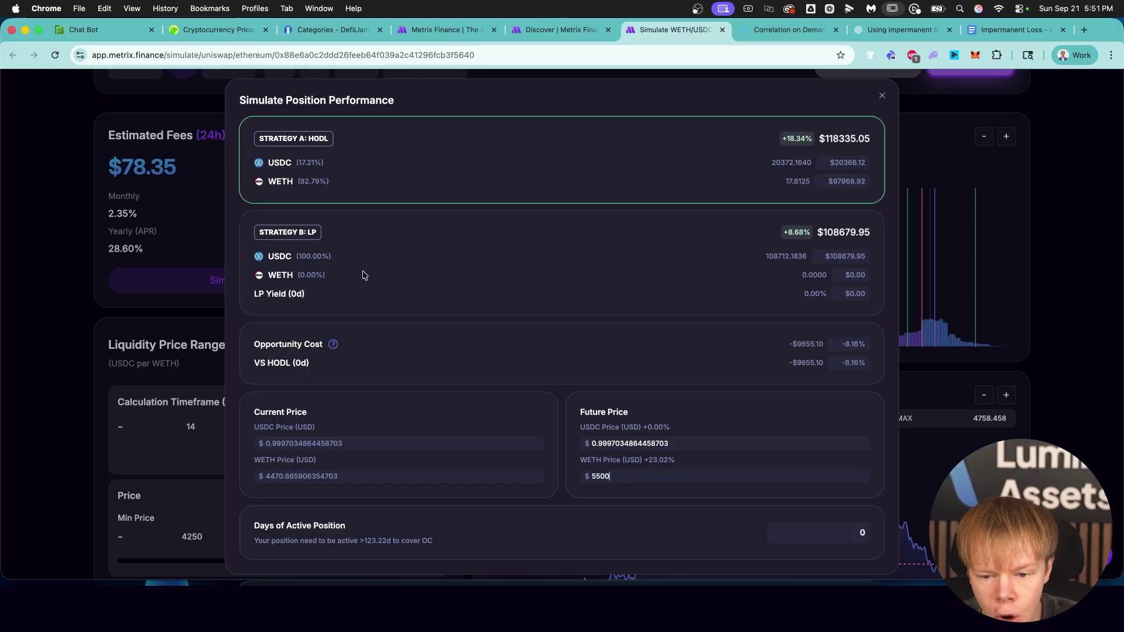
double_click(781, 256)
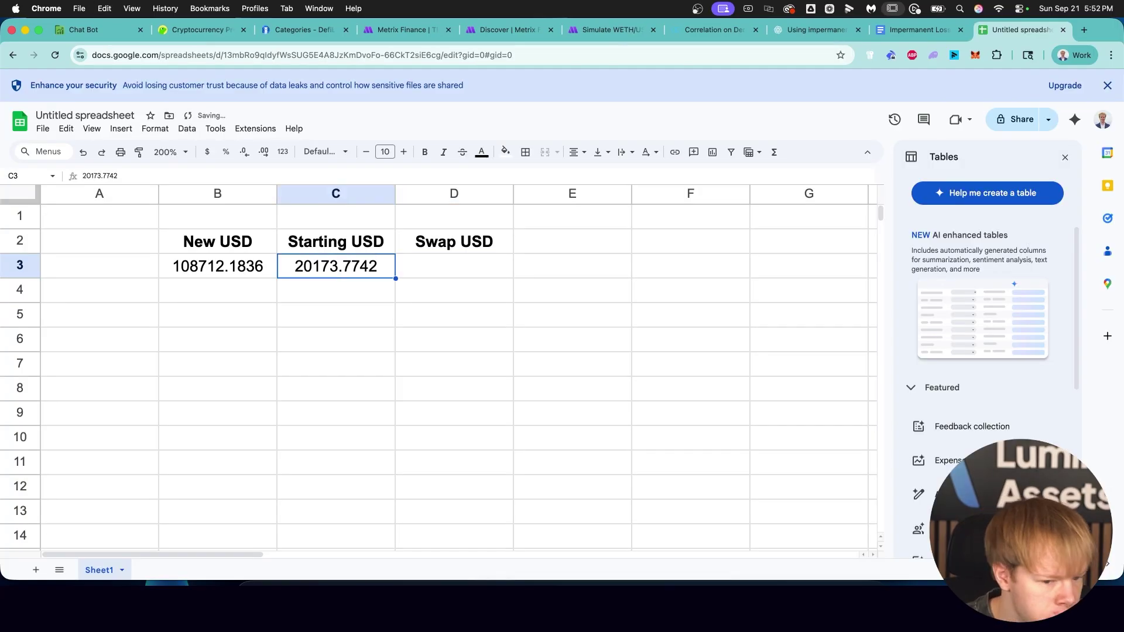
click(217, 266)
Step: Enter the Swap USD formula =B3-C3 in D3, giving $88,538.41
click(454, 266)
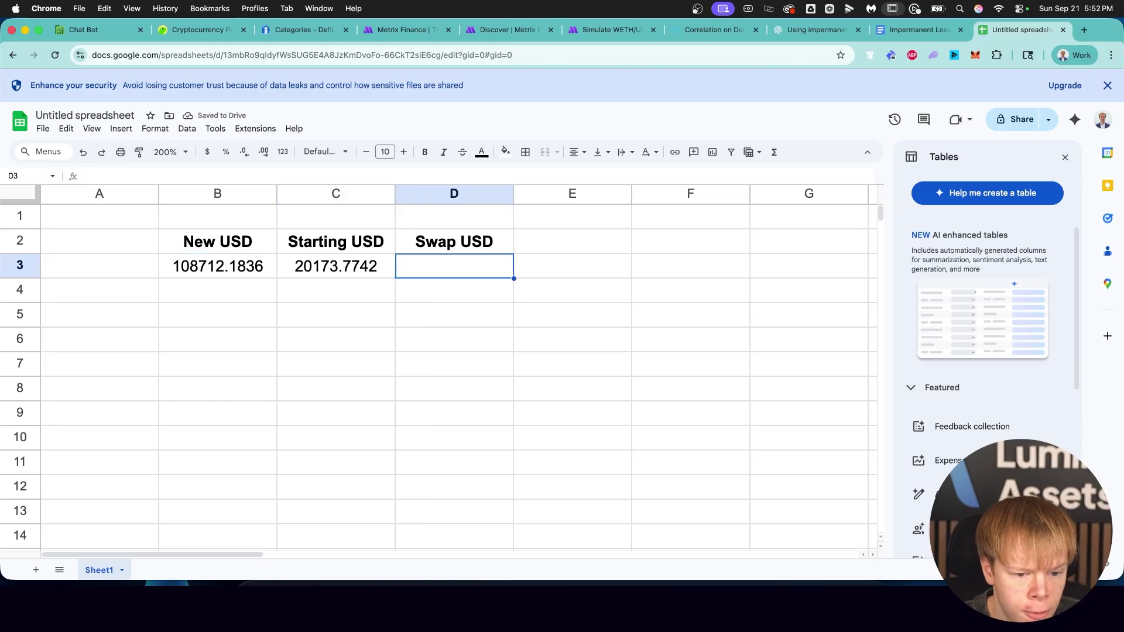
text(=)
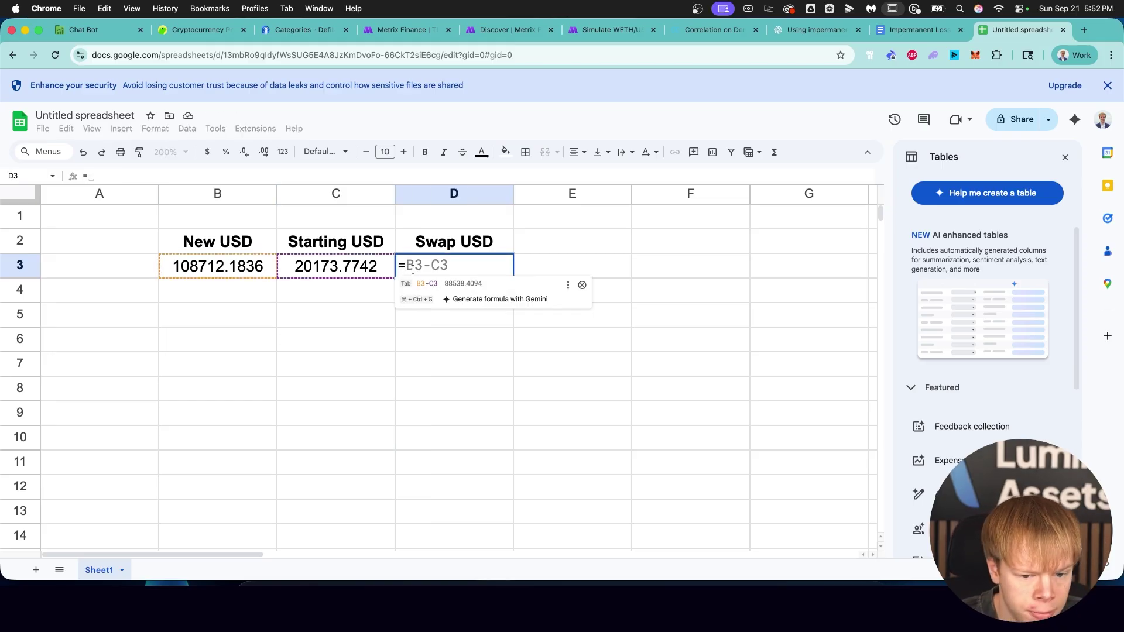
key(Tab)
key(Return)
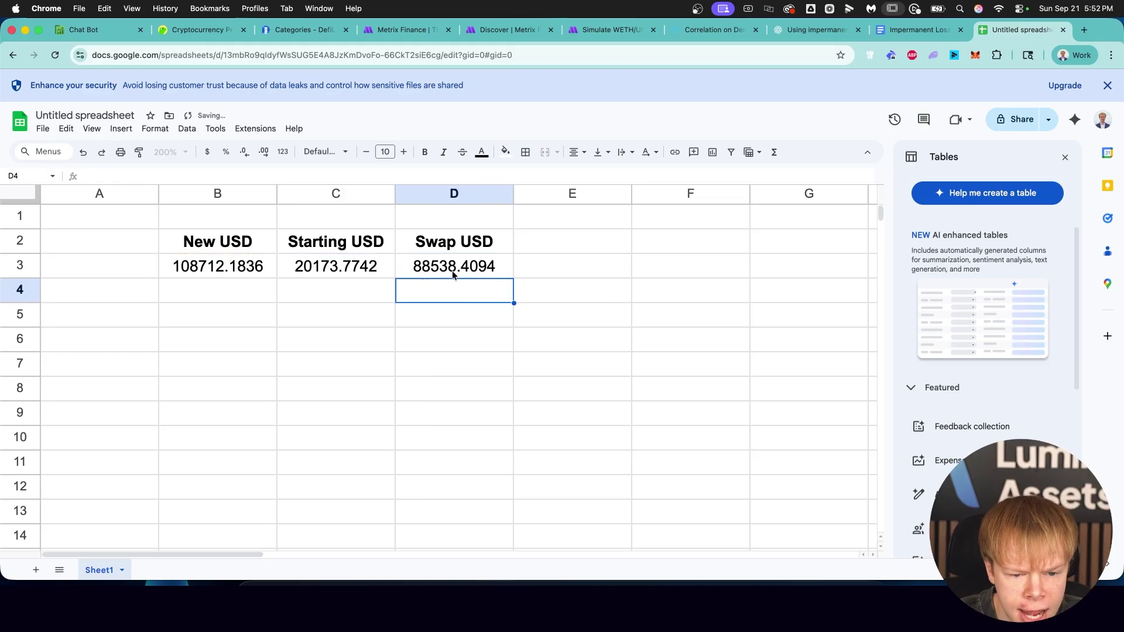
click(454, 272)
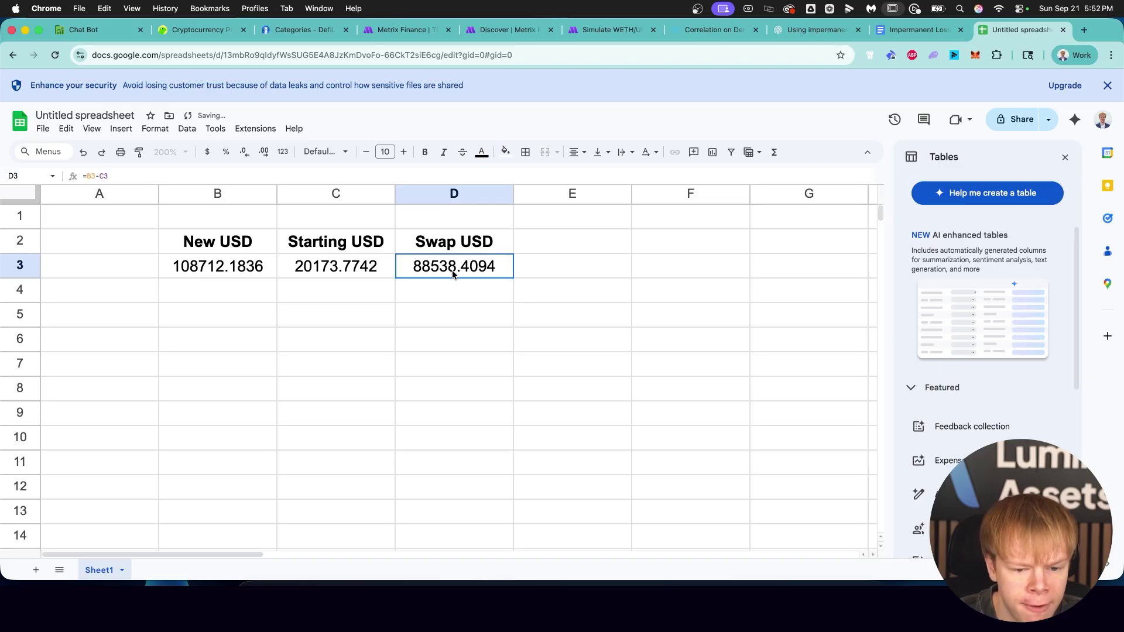
shift+click(259, 261)
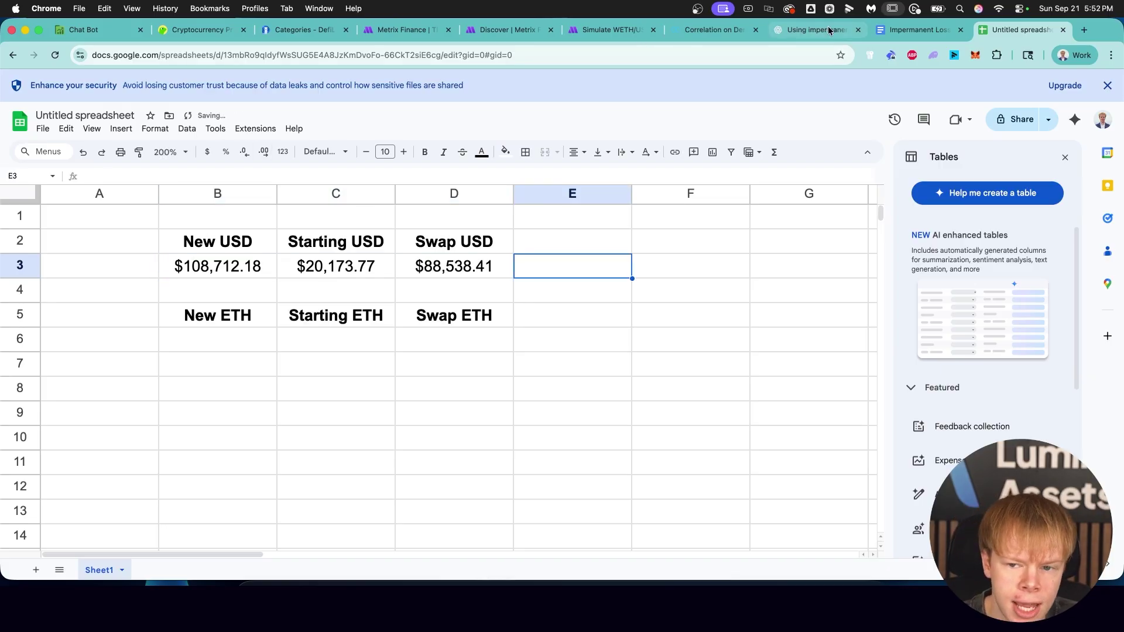
Step: Copy the 17.8569 WETH amount from Metrix into C6 as Starting ETH
click(624, 30)
scroll(783, 295, up, 2)
double_click(124, 140)
key(super+c)
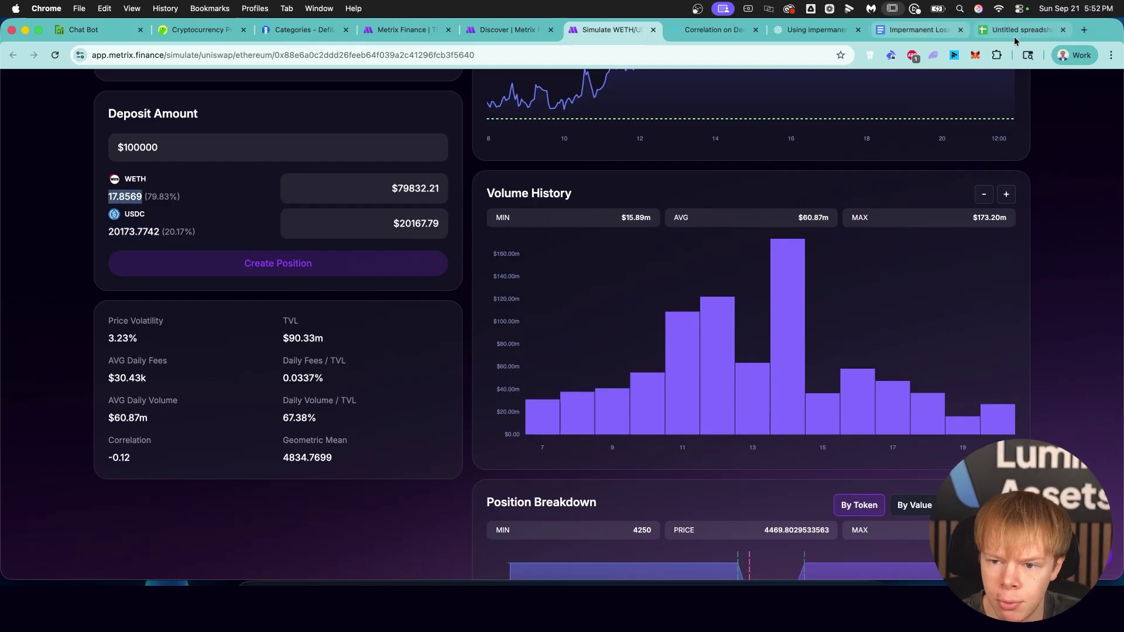
click(1010, 31)
click(336, 350)
key(super+v)
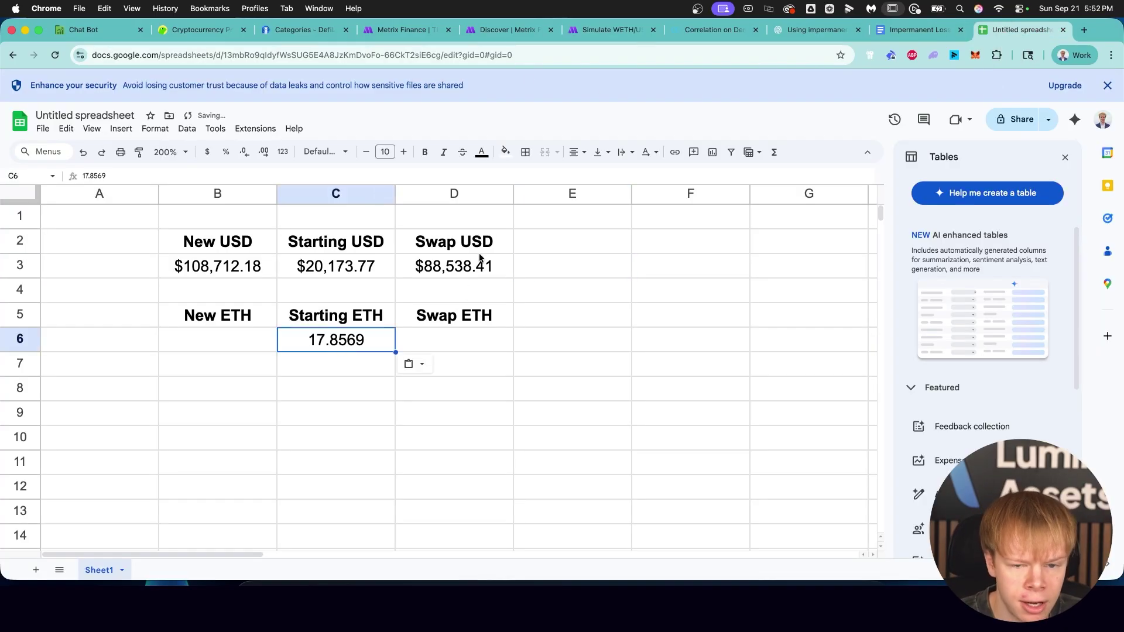
Step: Enter 0 as the New ETH amount in B6
click(612, 30)
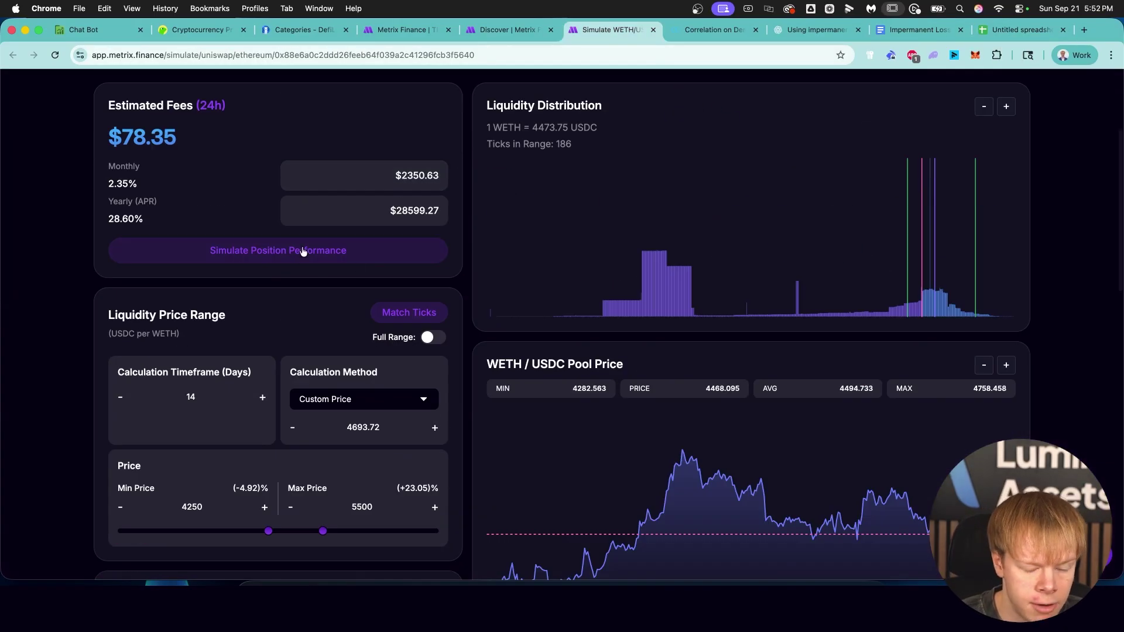
click(303, 250)
key(super+9)
click(213, 349)
text(0)
key(Return)
Step: Enter =C6-B6 in D6 for Swap ETH and check the $4,958.22 average price in D8
key(Up)
key(Up)
key(Right)
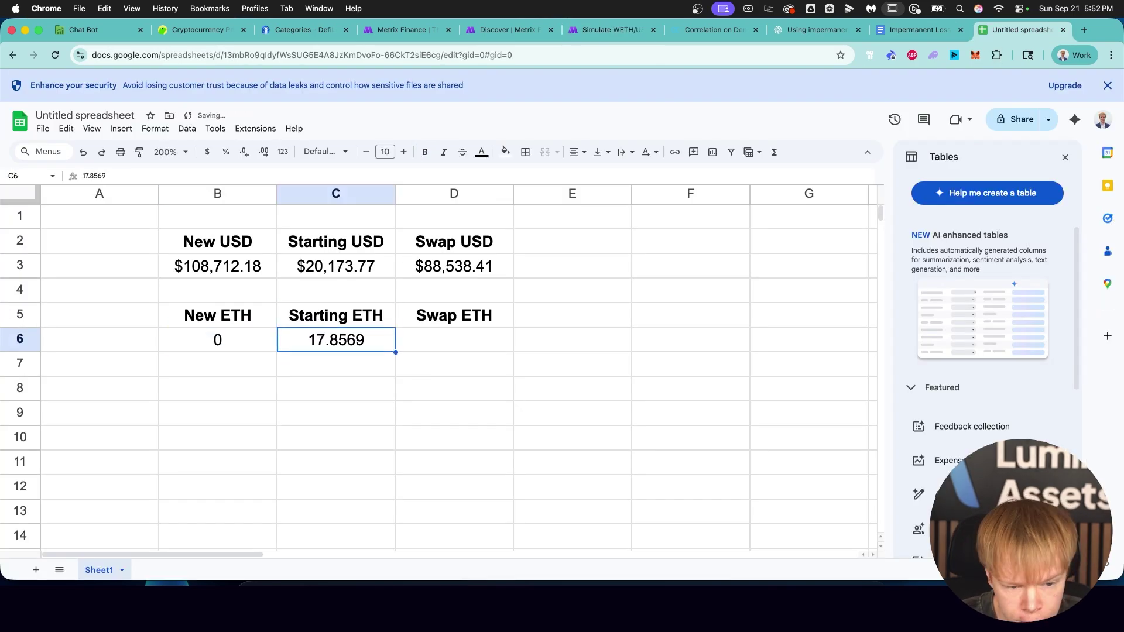
key(Down)
key(Right)
text(=)
click(332, 350)
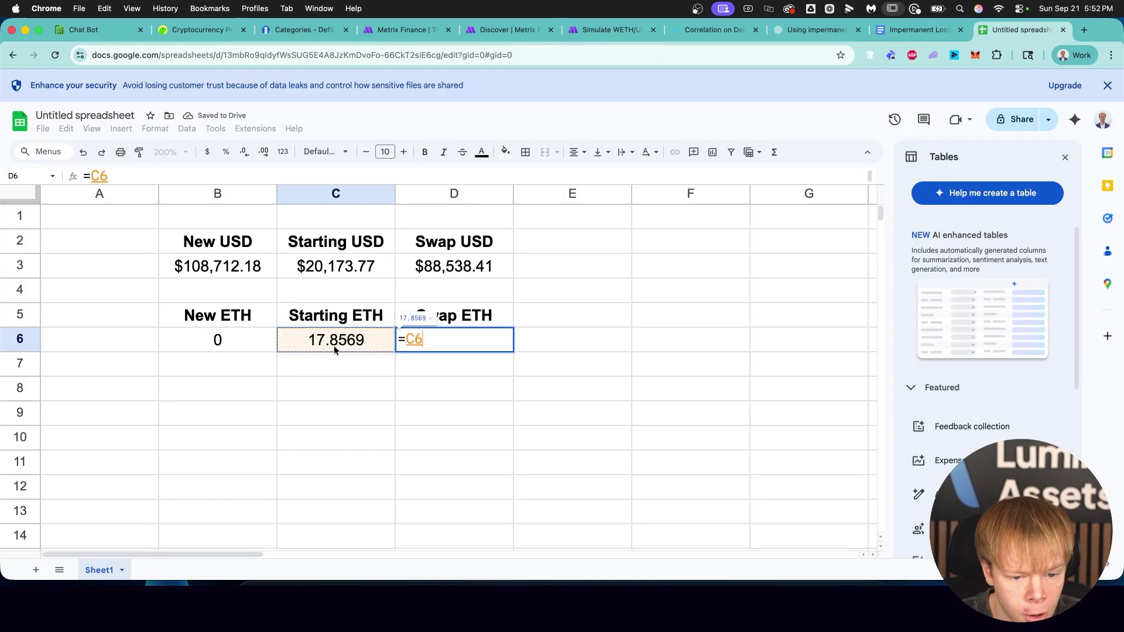
text(-B6)
key(Return)
click(450, 275)
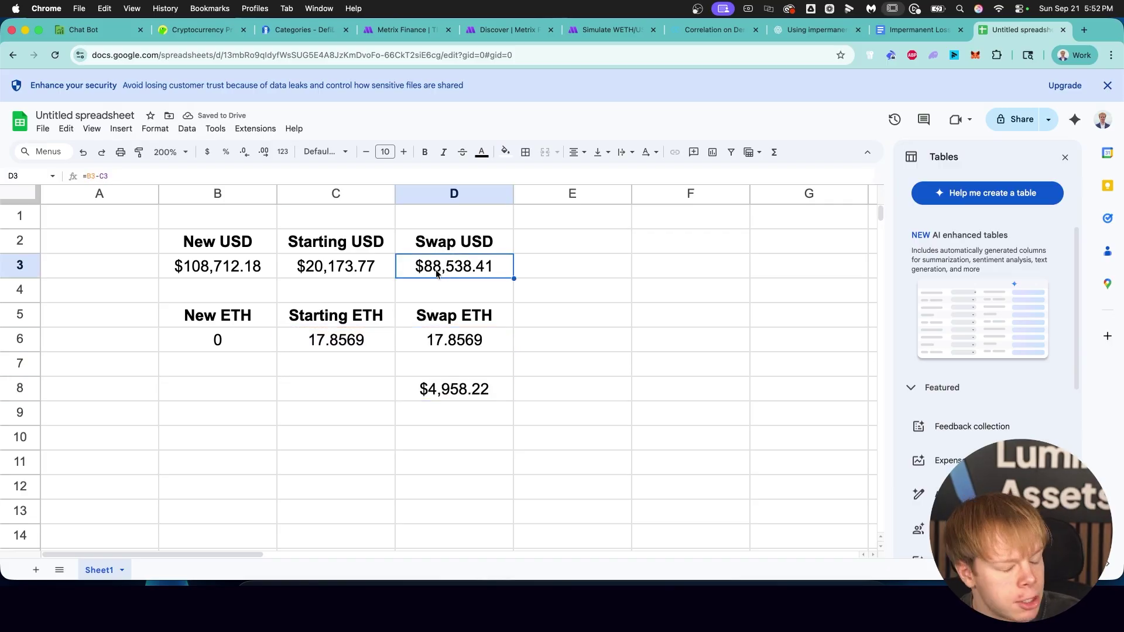
click(460, 348)
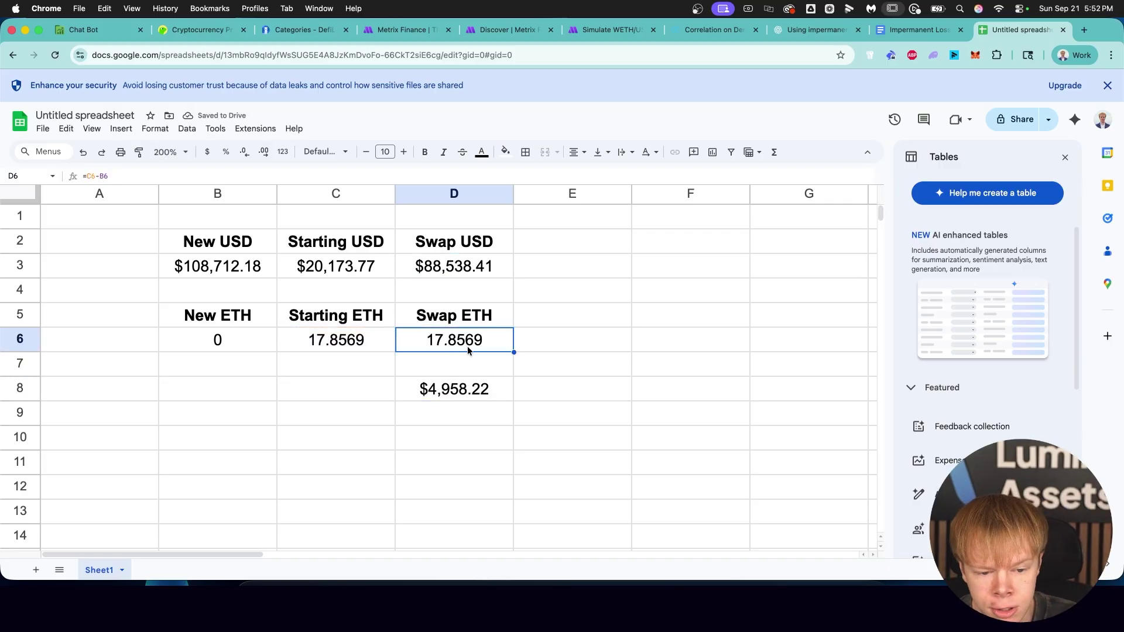
click(434, 393)
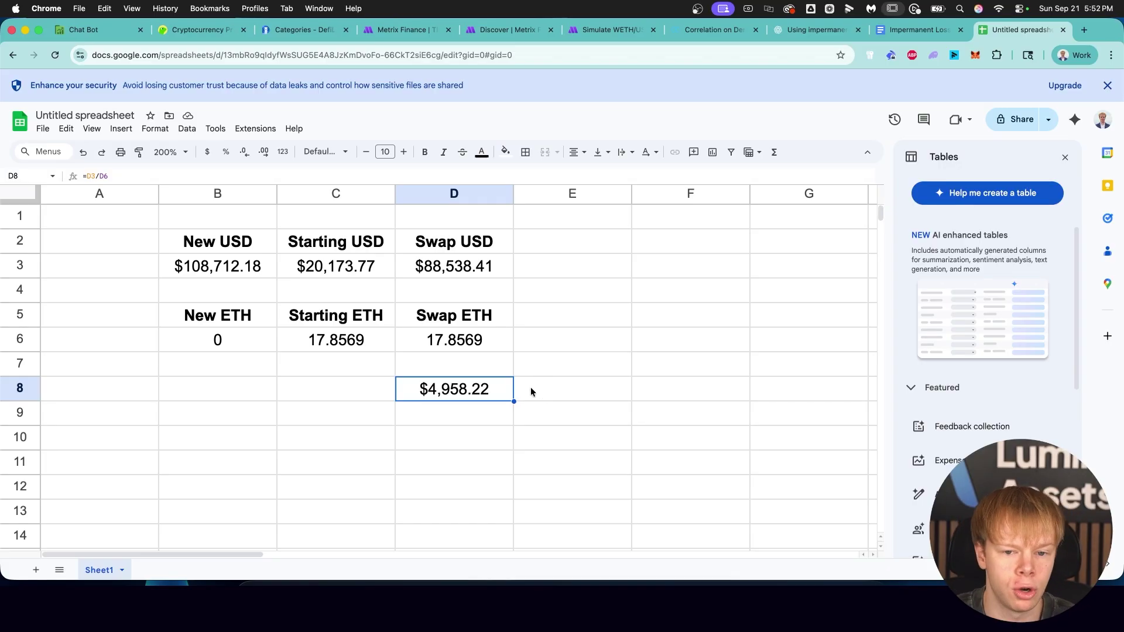
Step: Check the 4468.095 pool price and reopen the simulation: HODL $118,335.05 vs LP $108,679.95
click(602, 34)
key(Escape)
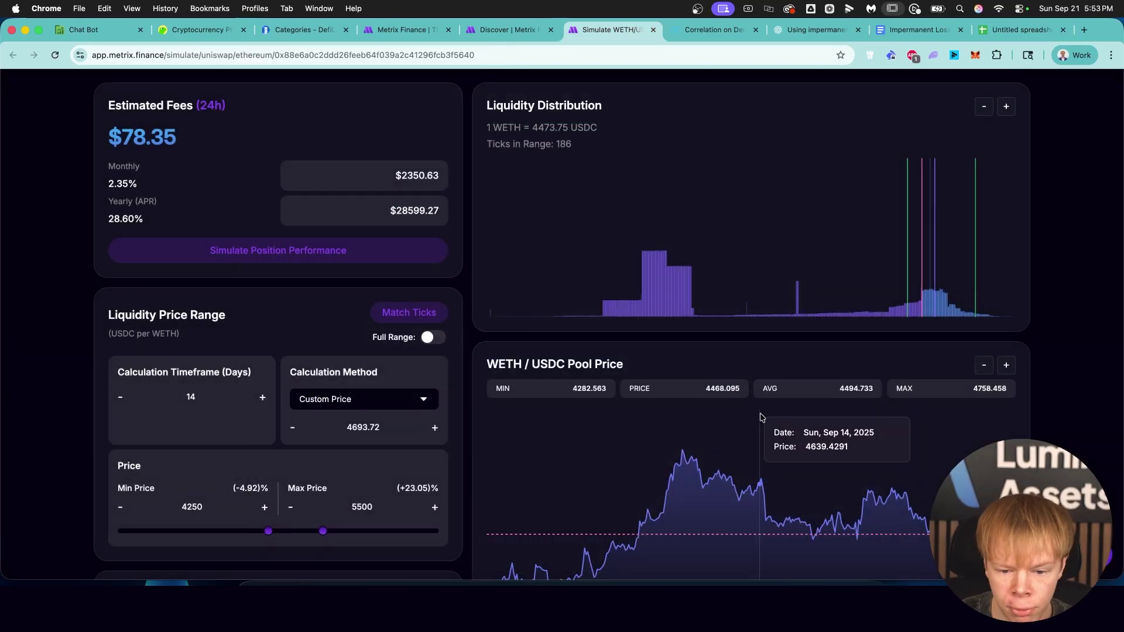
scroll(764, 360, down, 3)
drag(710, 287, 788, 301)
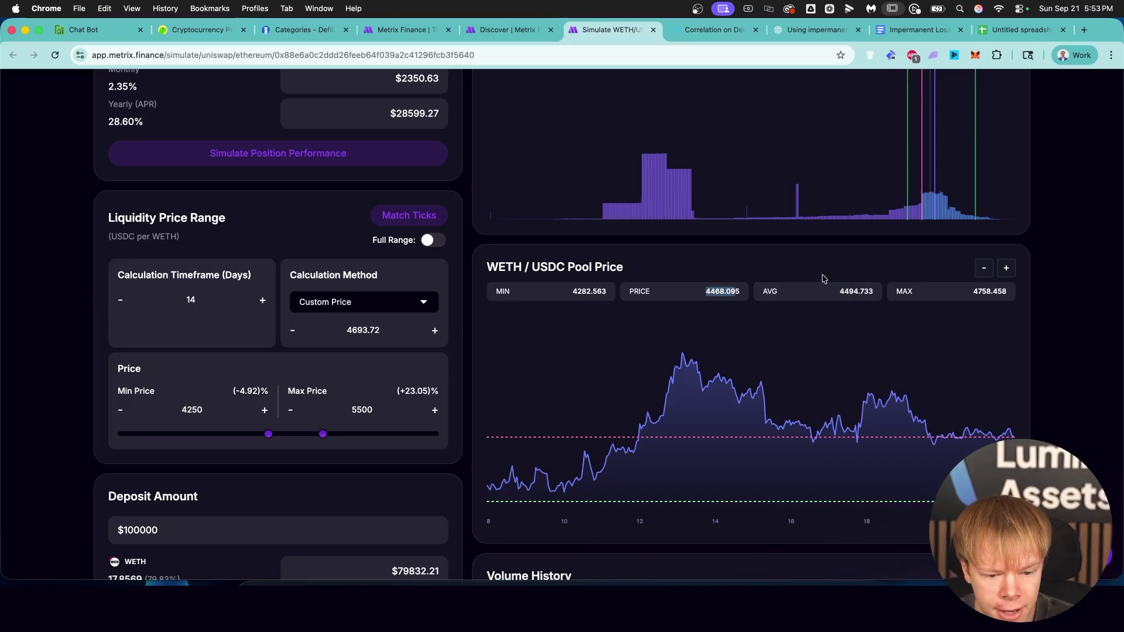
scroll(870, 261, down, 3)
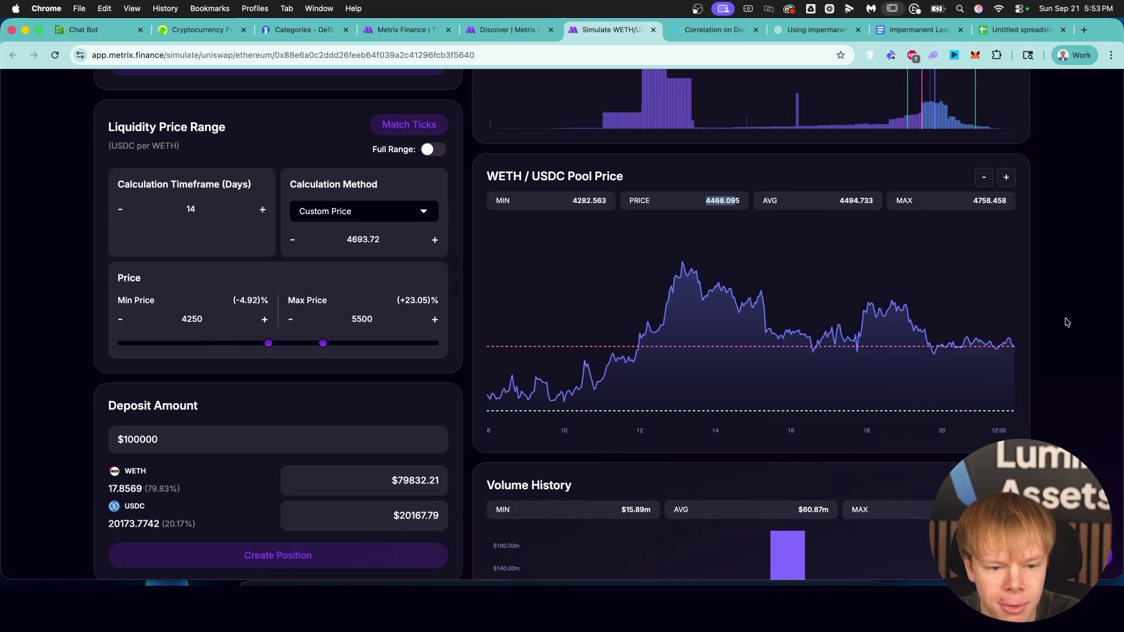
scroll(652, 352, up, 3)
click(278, 202)
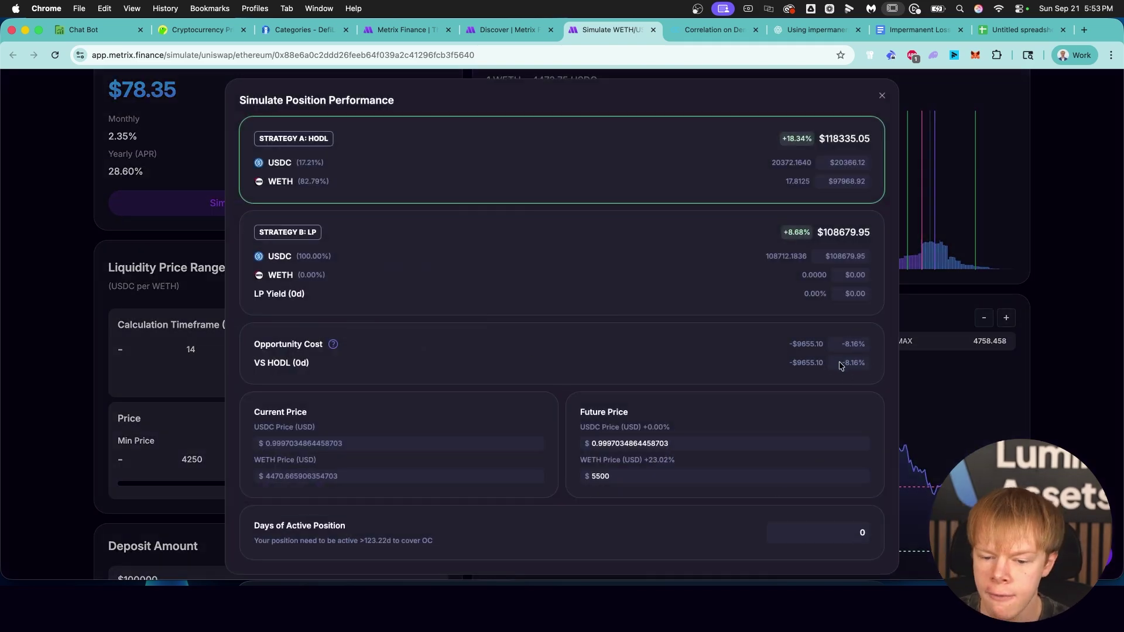
drag(839, 363, 873, 364)
click(835, 546)
double_click(833, 533)
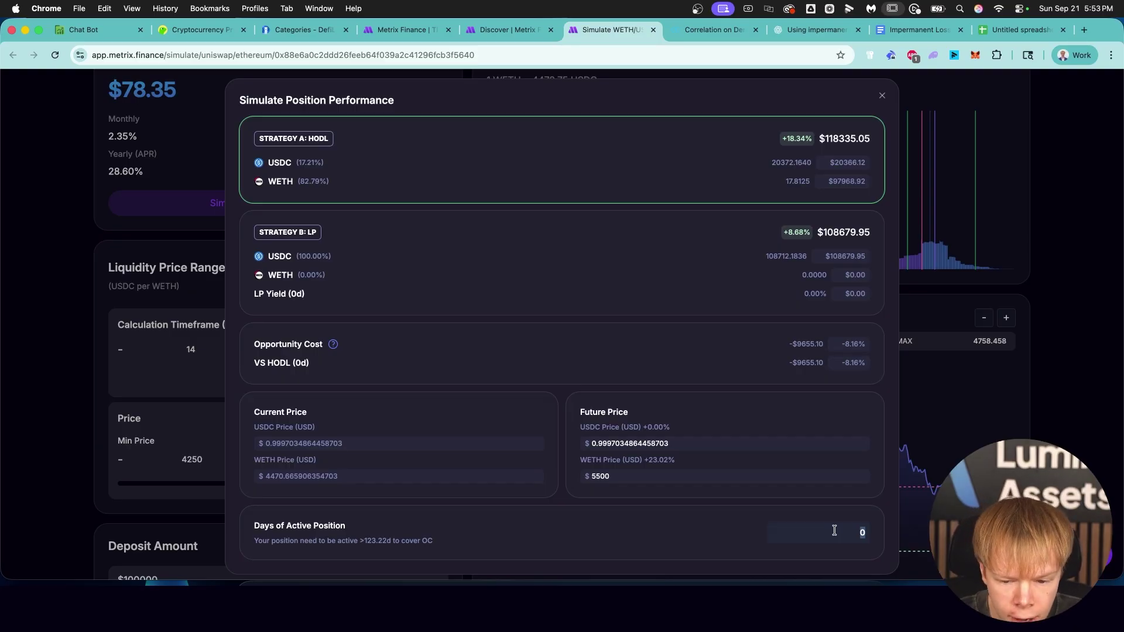
Step: Simulate 30 active days, yielding 2350.63 in LP fees, and check the sheet's average price
text(30)
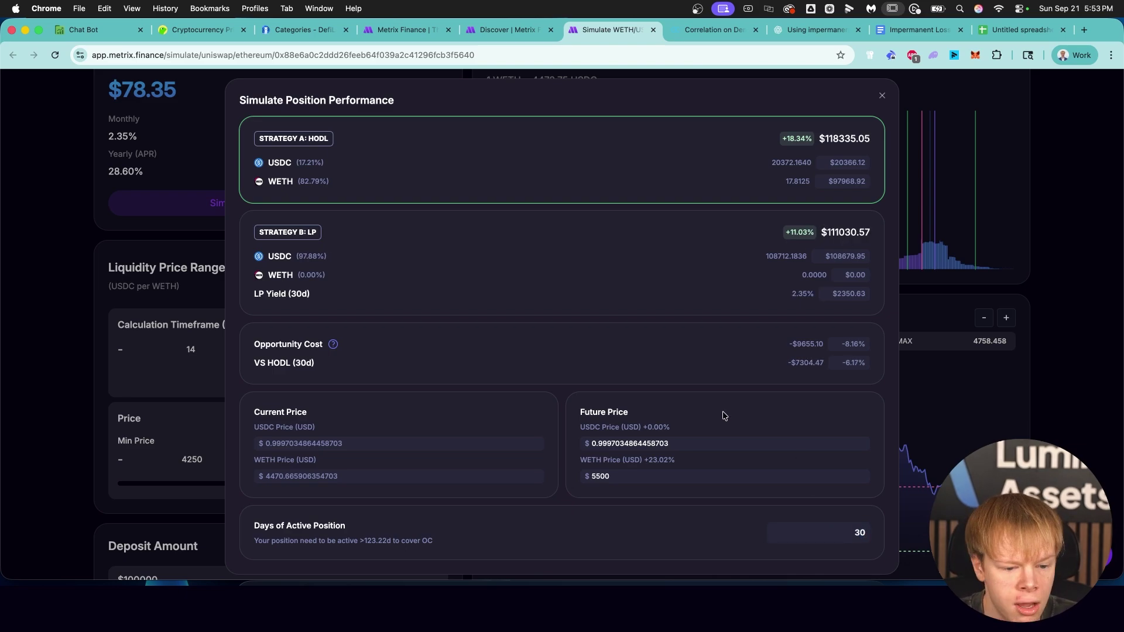
double_click(852, 293)
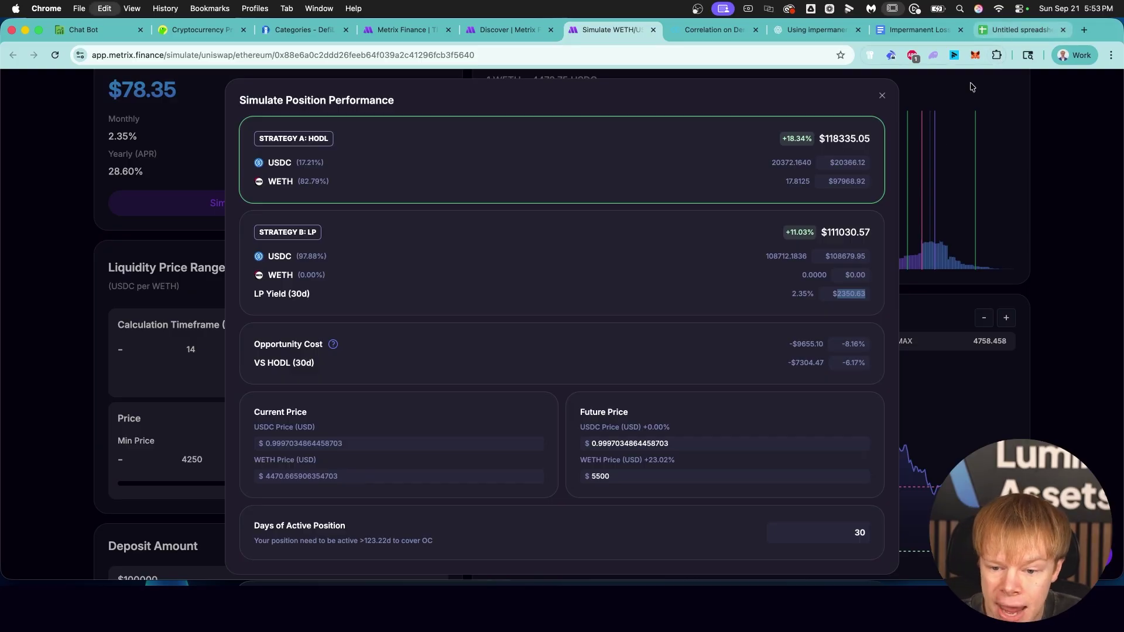
click(853, 230)
click(1032, 30)
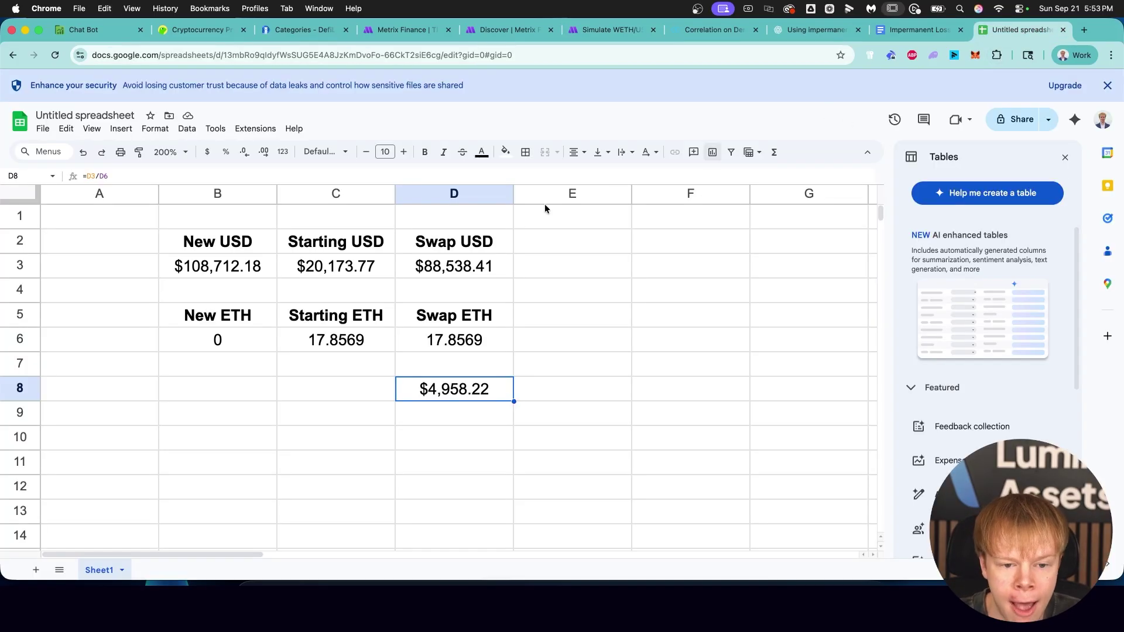
click(314, 264)
click(420, 262)
click(346, 265)
key(super+z)
click(449, 398)
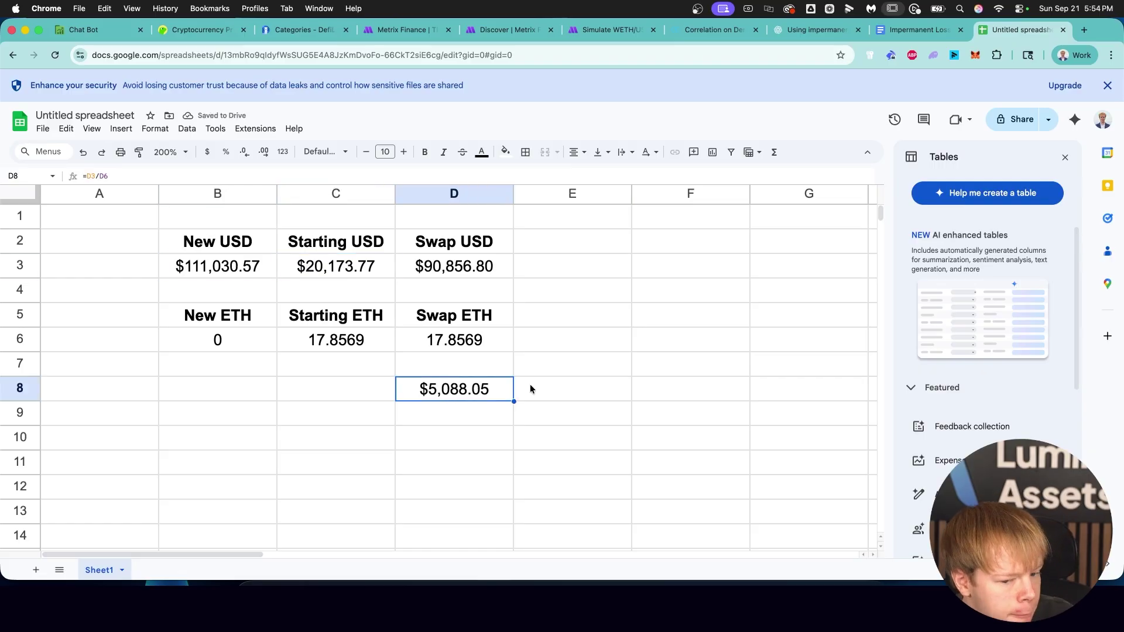
Step: Paste the 60-day LP total 113381.20 into B3, raising the average price to $5,219.69
click(633, 32)
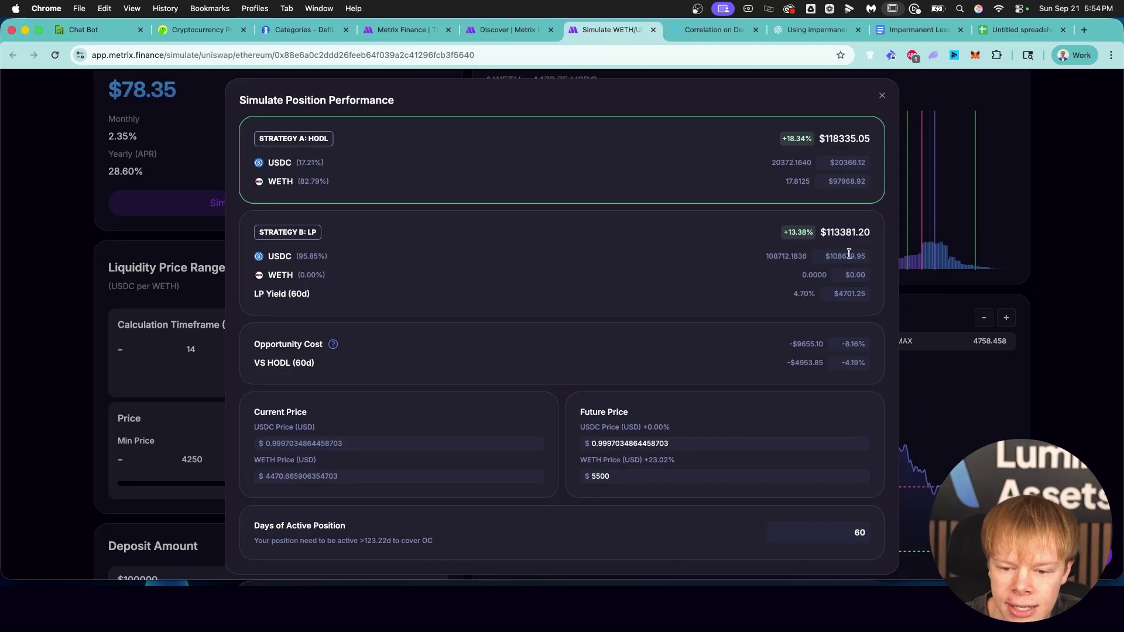
double_click(846, 233)
key(super+c)
click(1022, 31)
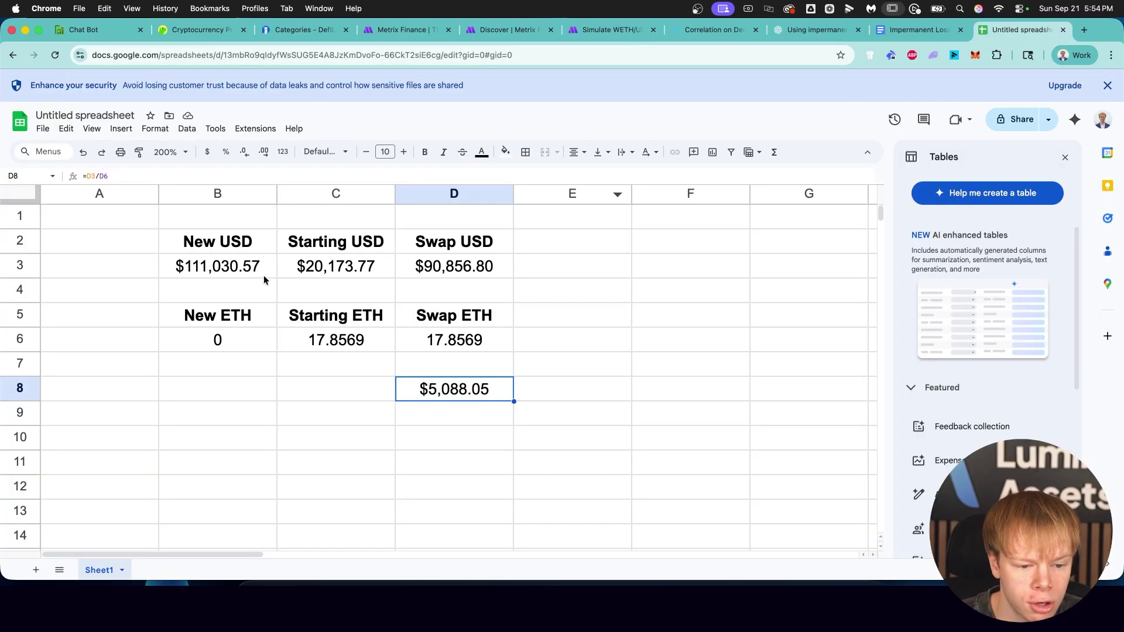
click(225, 272)
key(super+v)
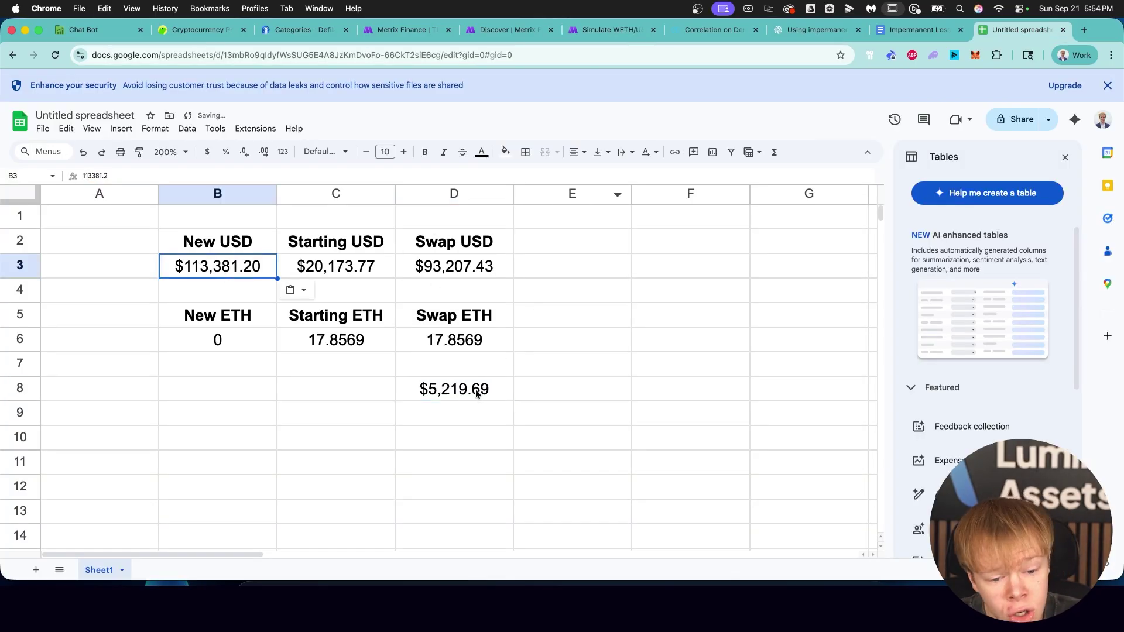
click(477, 392)
click(568, 390)
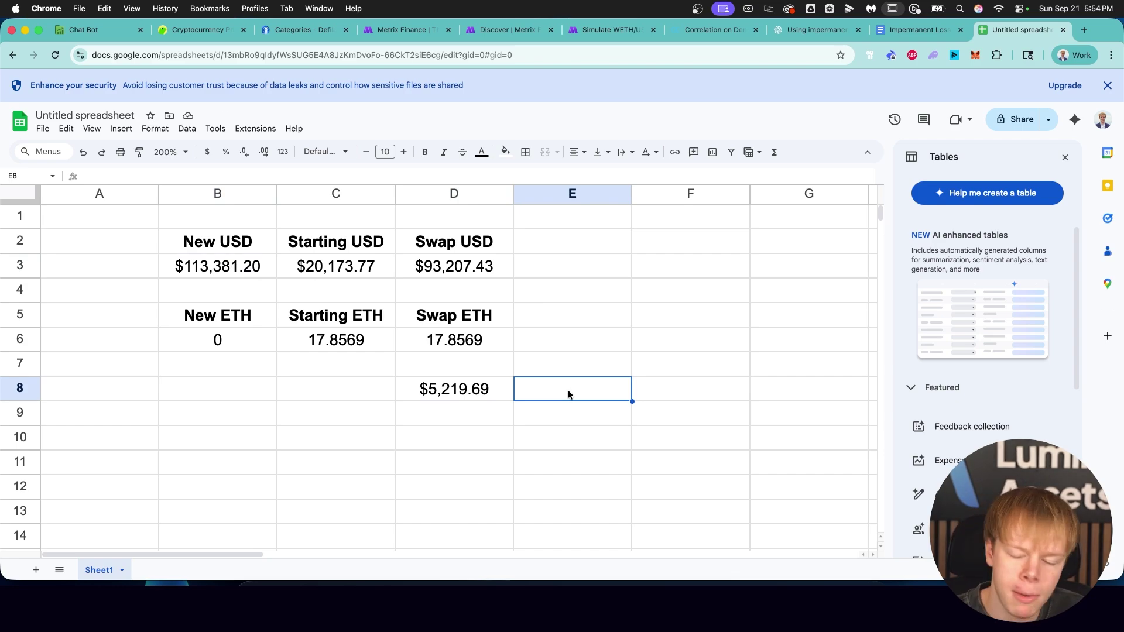
click(458, 396)
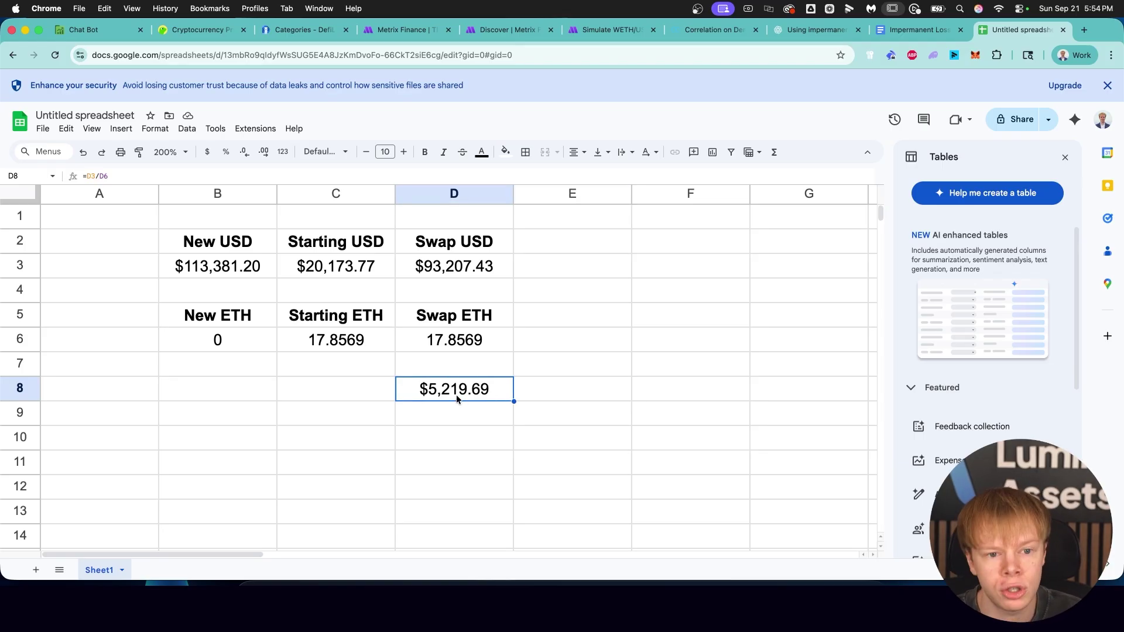
key(ctrl+shift+Tab)
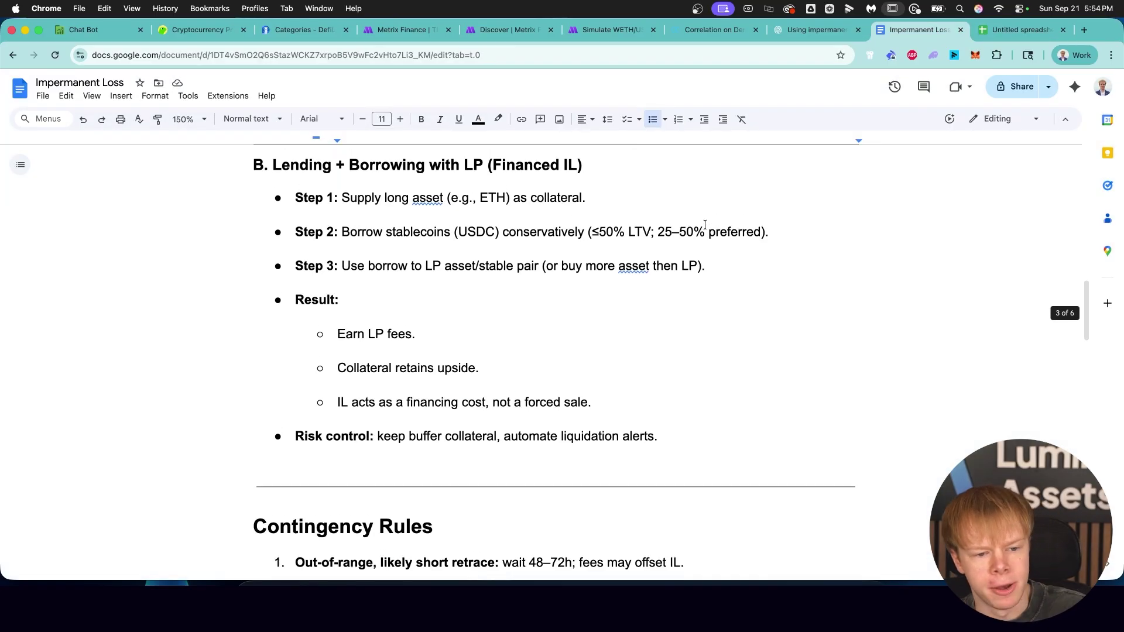
drag(252, 168, 555, 172)
click(644, 173)
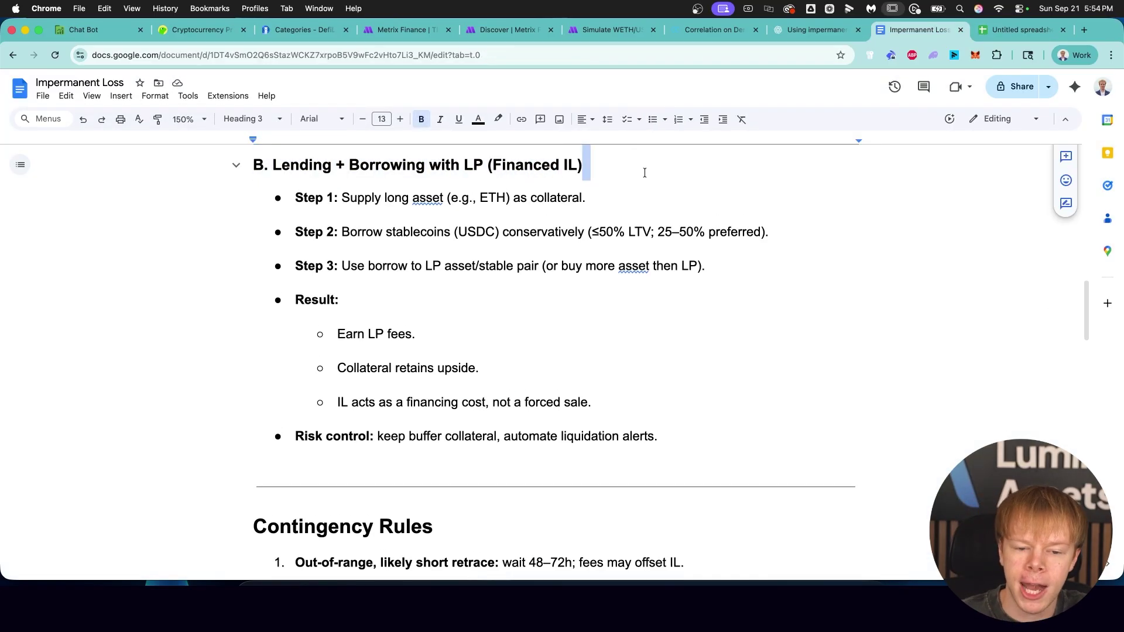
scroll(529, 193, up, 1)
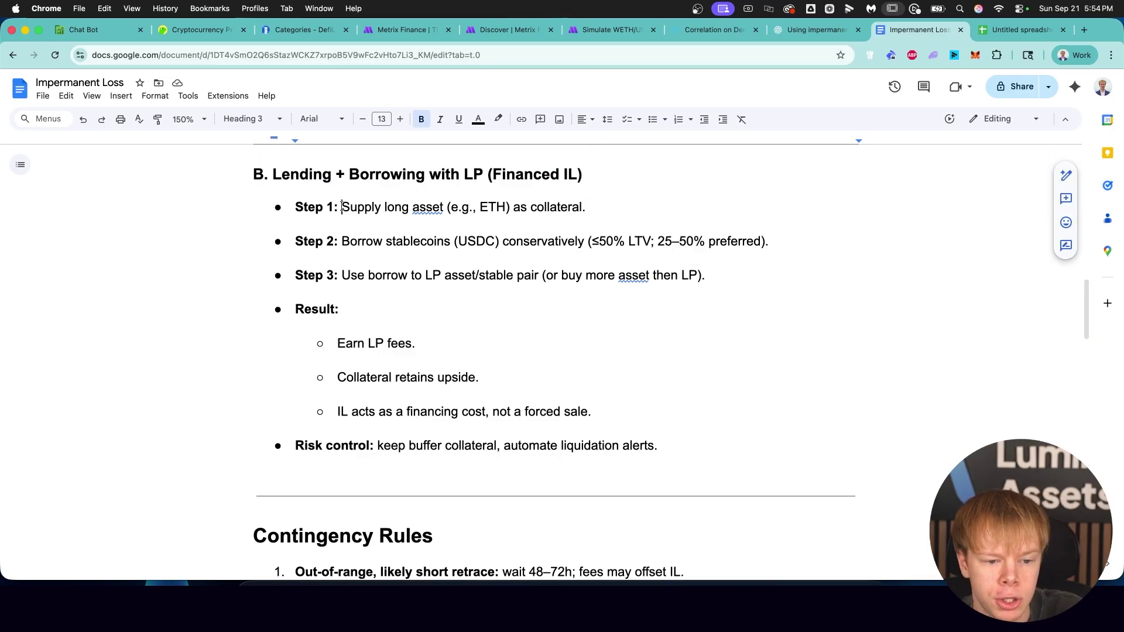
drag(342, 207, 583, 206)
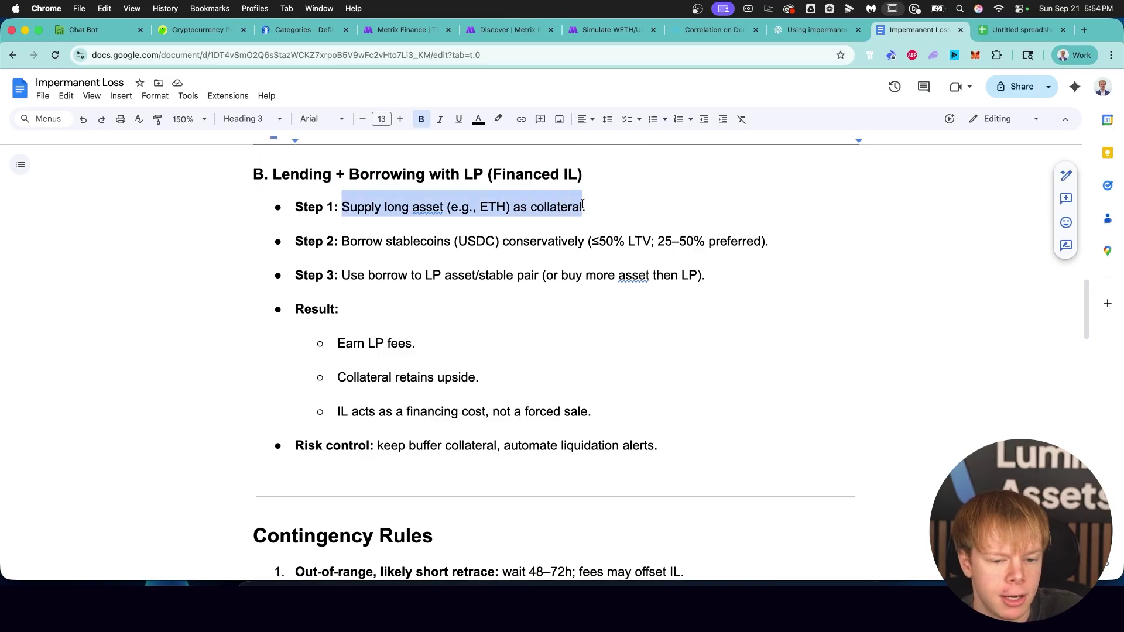
click(381, 204)
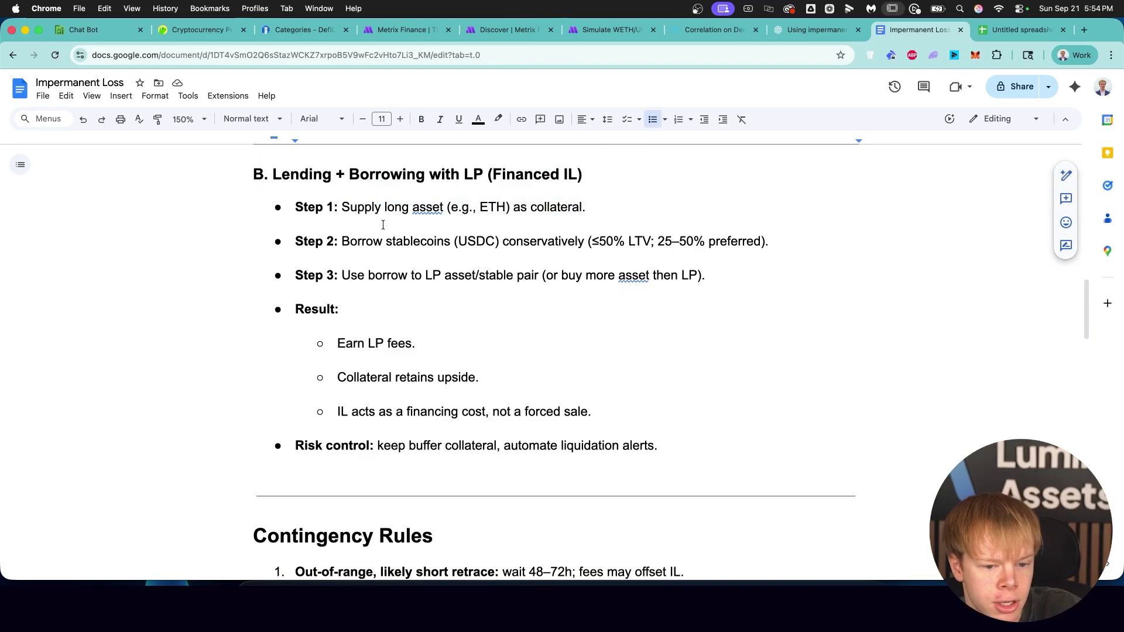
drag(342, 241, 530, 244)
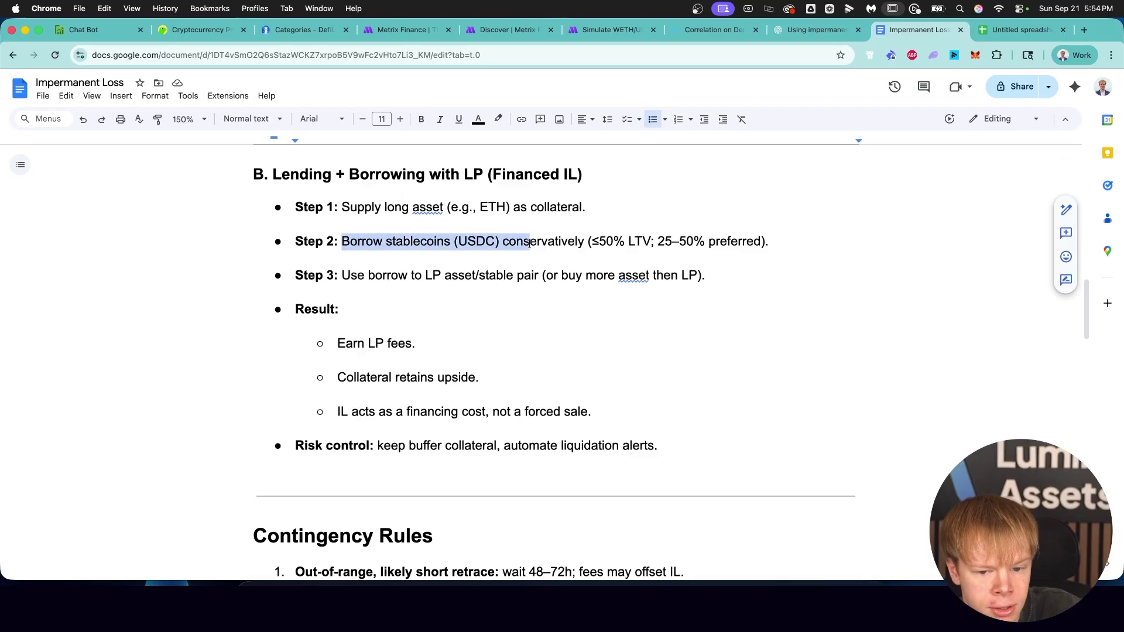
triple_click(596, 242)
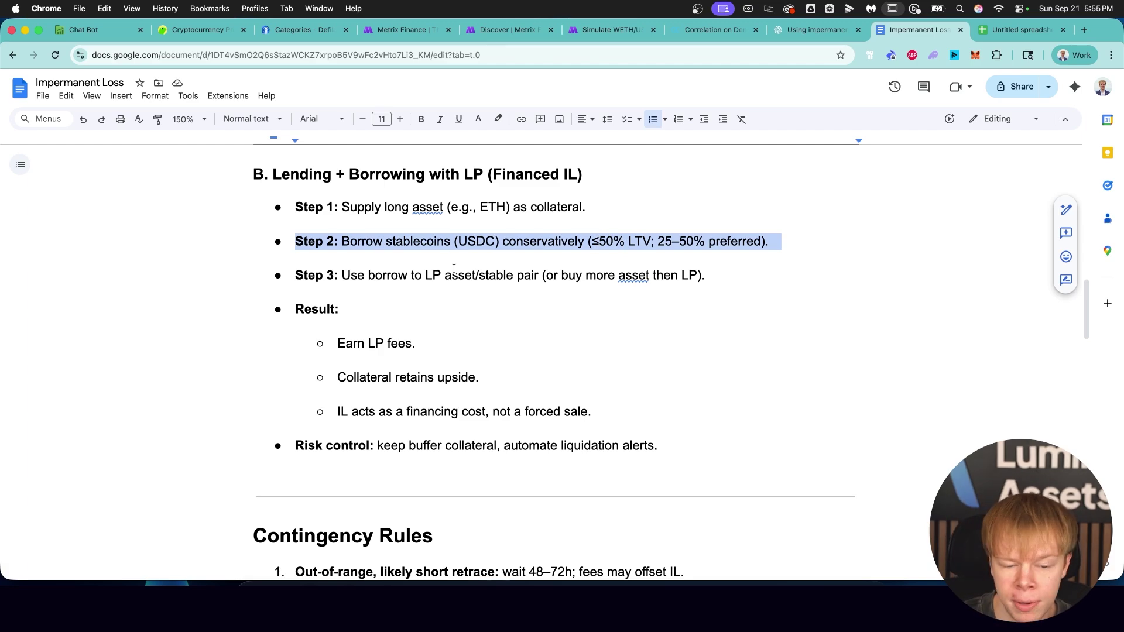
double_click(472, 243)
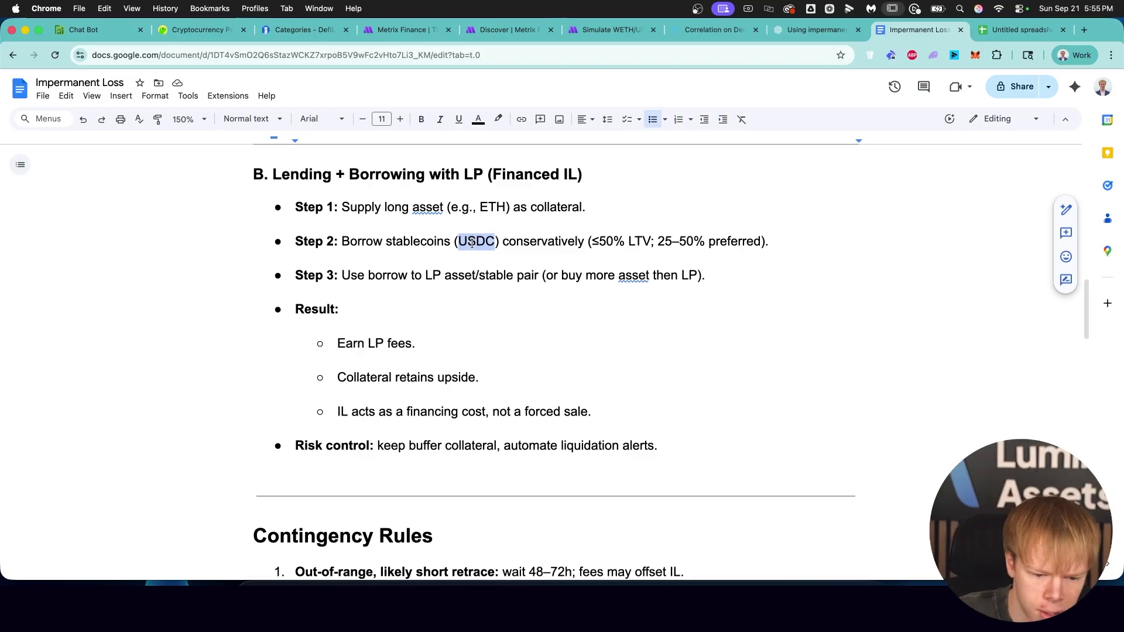
drag(337, 343, 419, 353)
drag(346, 379, 492, 382)
drag(337, 411, 618, 412)
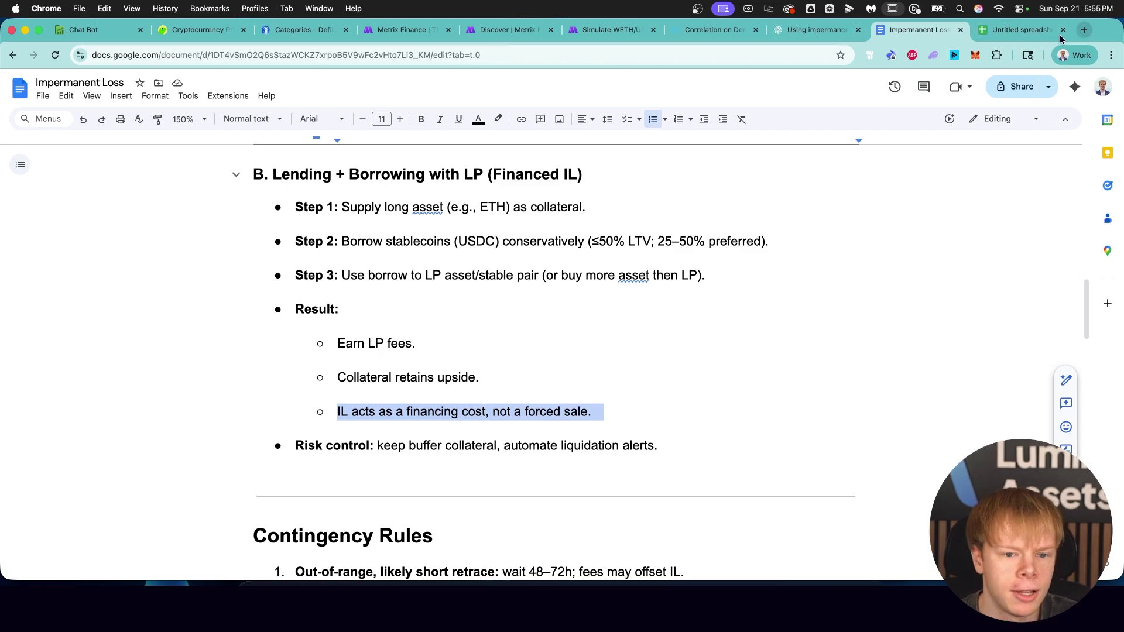
Step: Load app.aave.com's dashboard and connect the Rabby wallet, unlocking it with its password
click(496, 30)
click(485, 51)
text(app.aave)
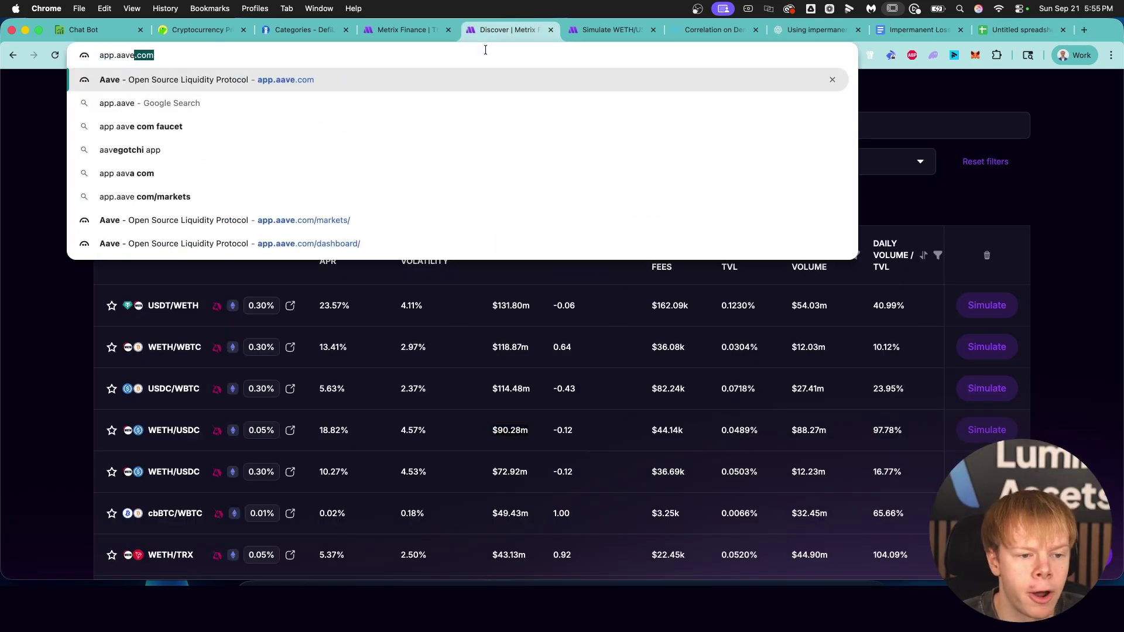
key(Return)
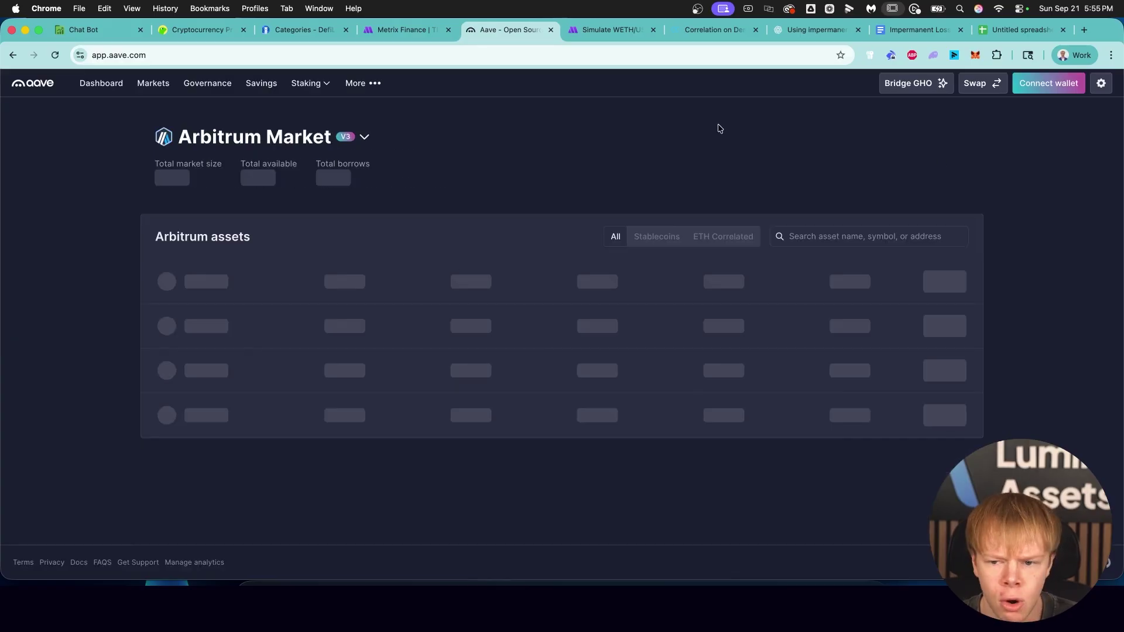
click(101, 84)
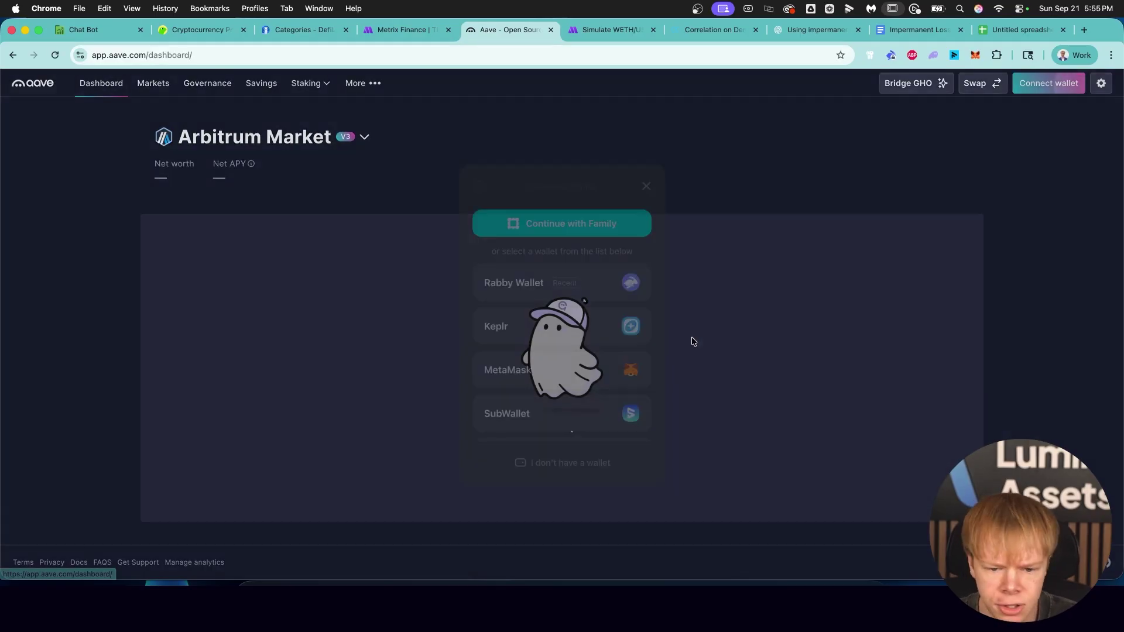
click(562, 451)
click(599, 296)
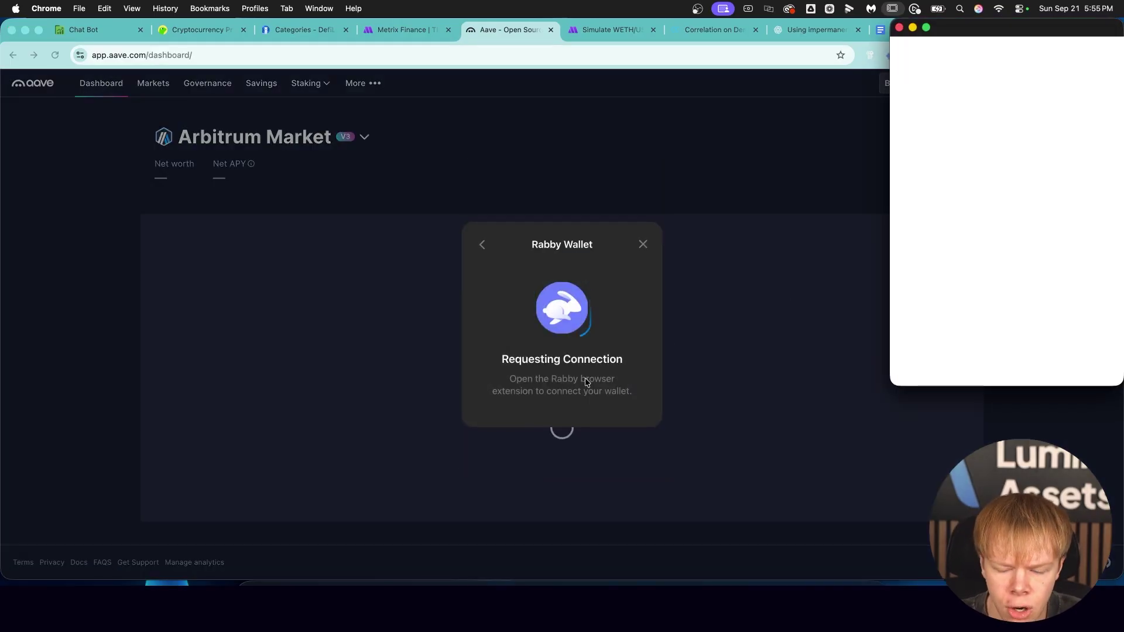
text(**********)
key(Return)
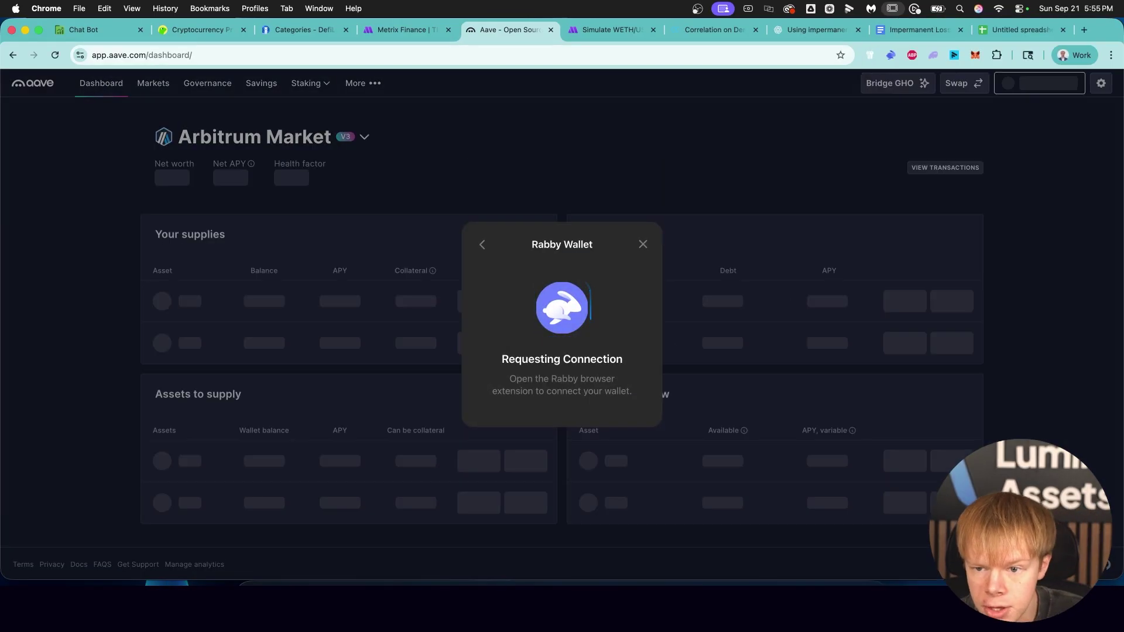
Step: Review the Arbitrum Market liquidation risk details, then start and cancel an ETH supply
scroll(533, 185, down, 3)
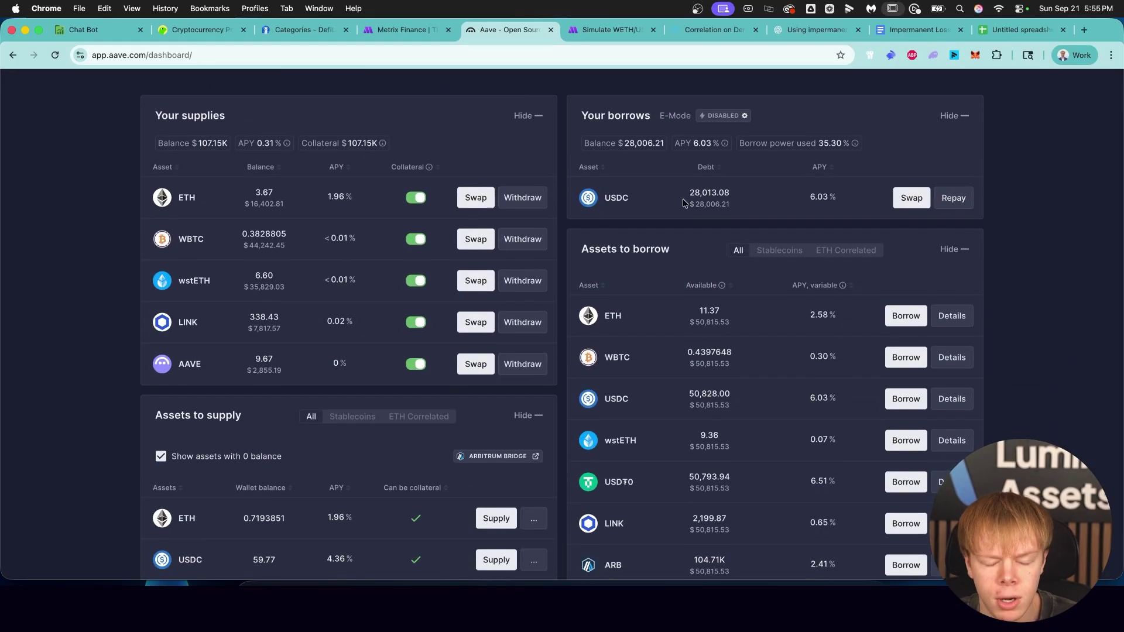
scroll(219, 222, up, 3)
click(341, 179)
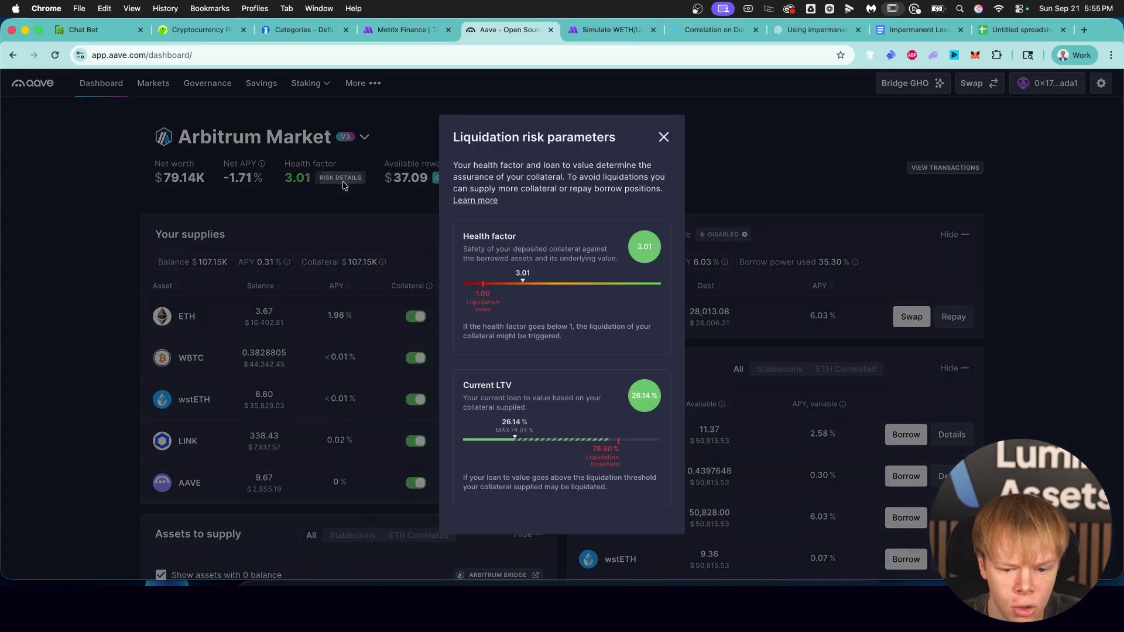
click(827, 343)
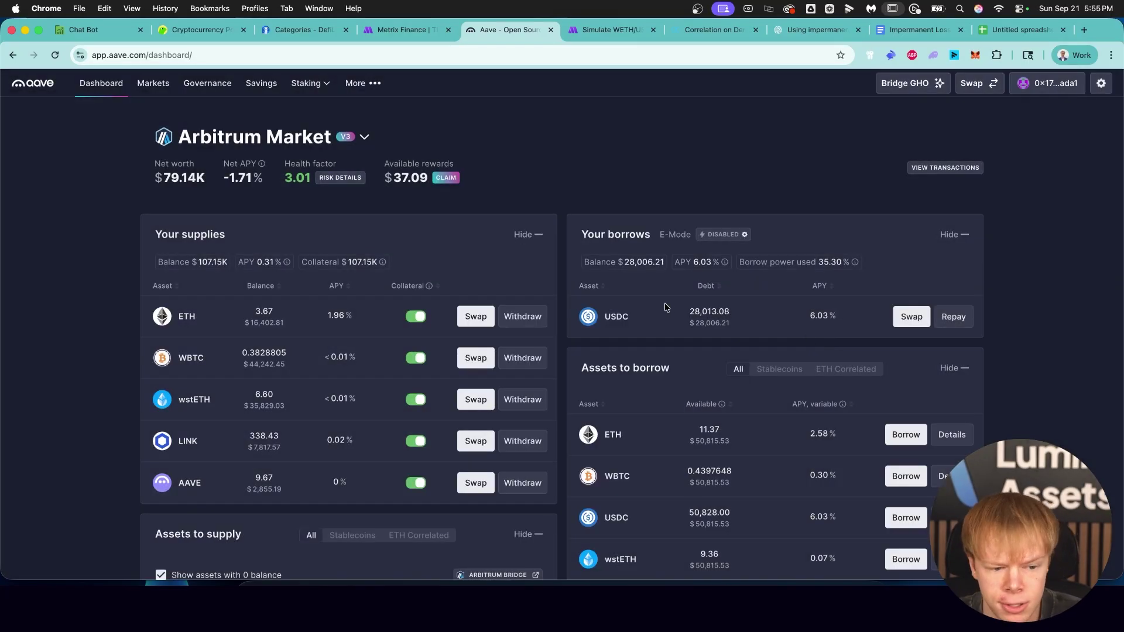
scroll(367, 328, down, 5)
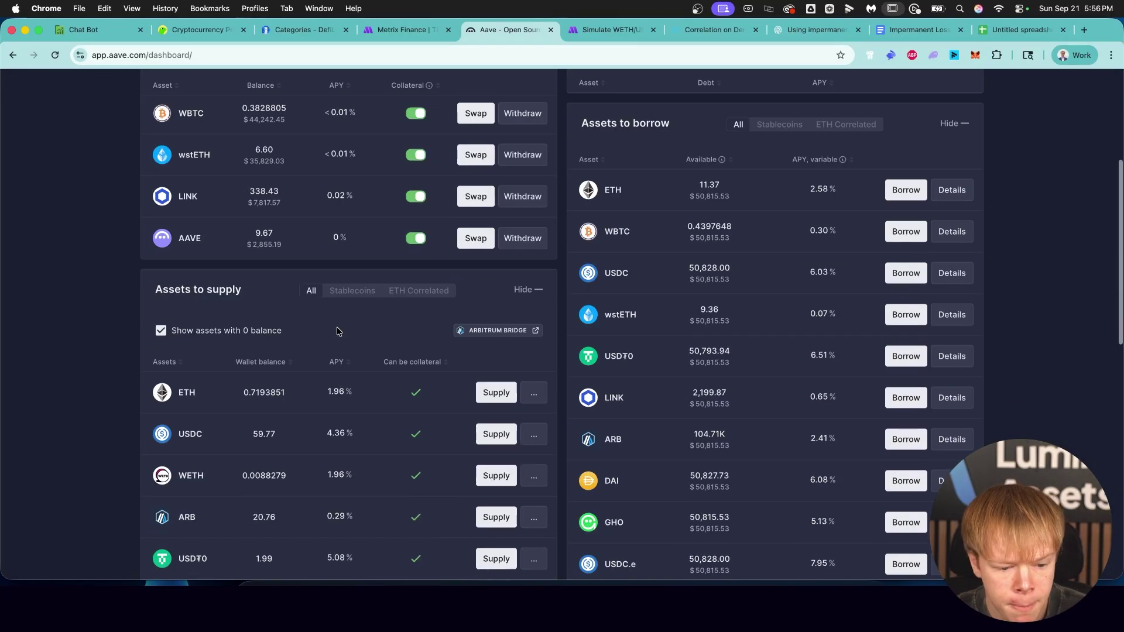
click(489, 389)
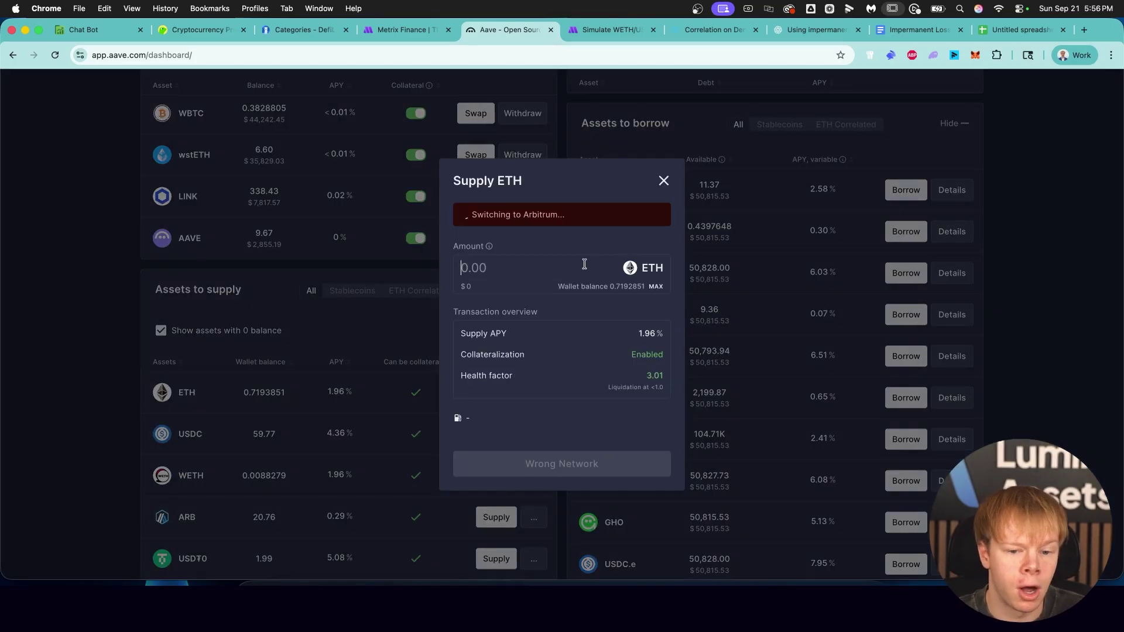
click(593, 267)
key(super+a)
key(BackSpace)
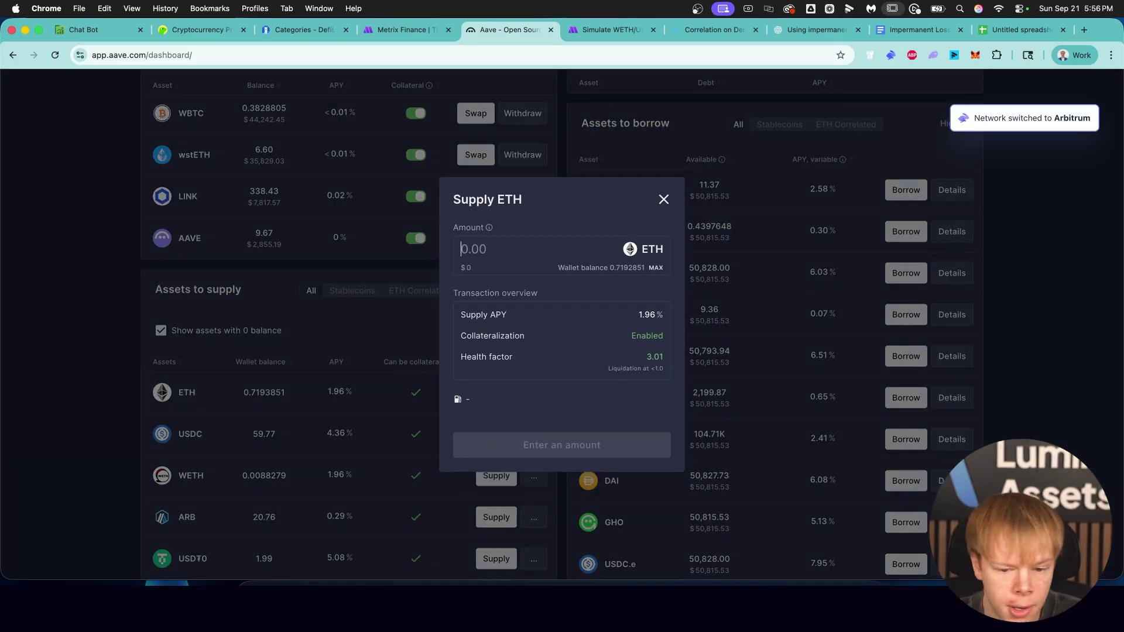
click(789, 234)
scroll(790, 233, up, 4)
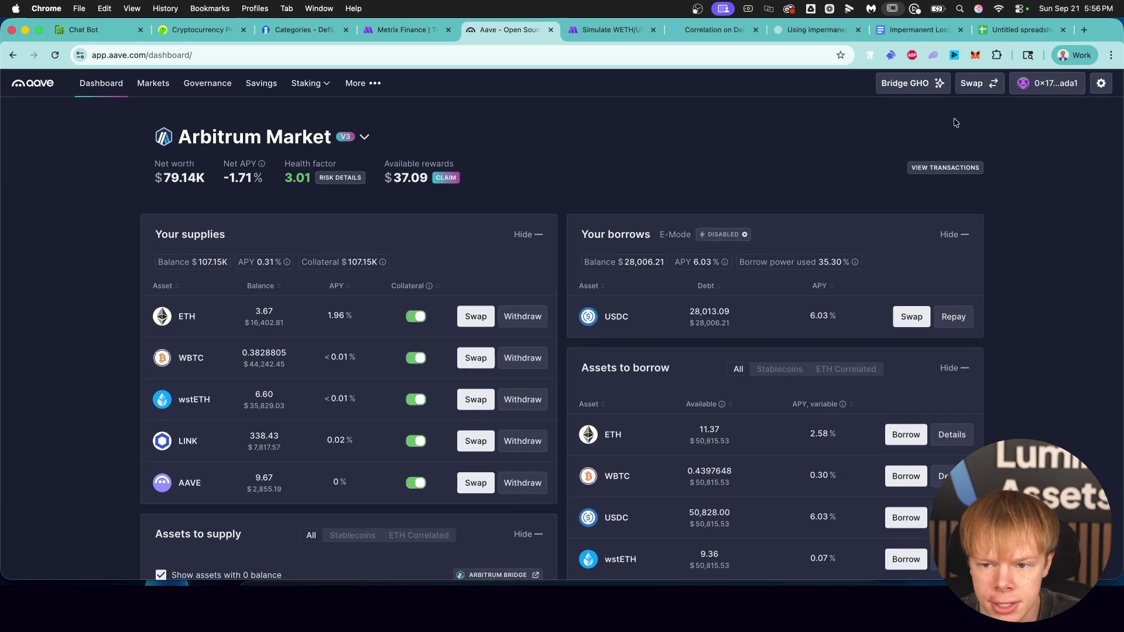
Step: In the spreadsheet, check that the 40.00% LTV in D15 is computed as C15/B15
click(1022, 29)
click(425, 297)
click(439, 272)
click(366, 279)
click(420, 276)
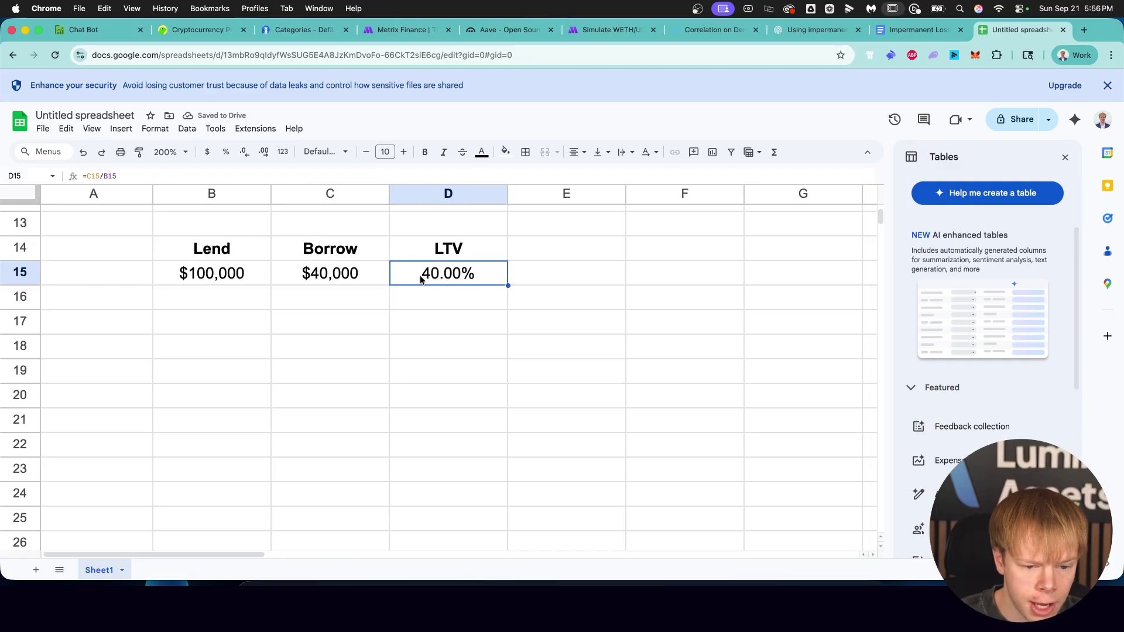
Step: Close the WETH/USDC performance results and change the deposit from $100000 to $40000
click(633, 34)
click(144, 127)
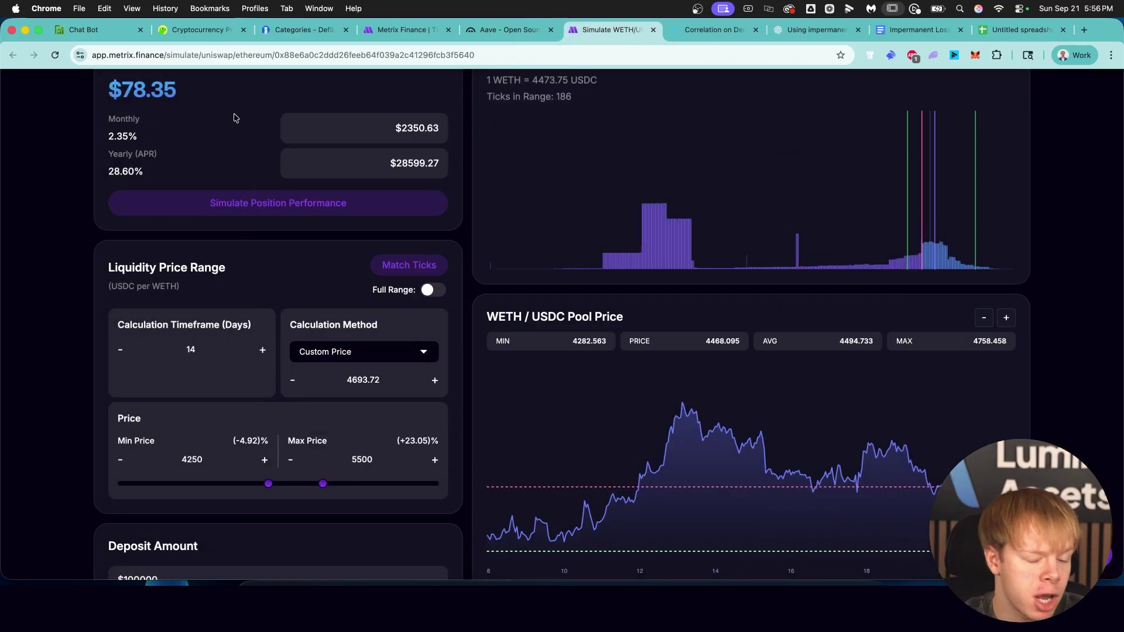
scroll(435, 120, up, 5)
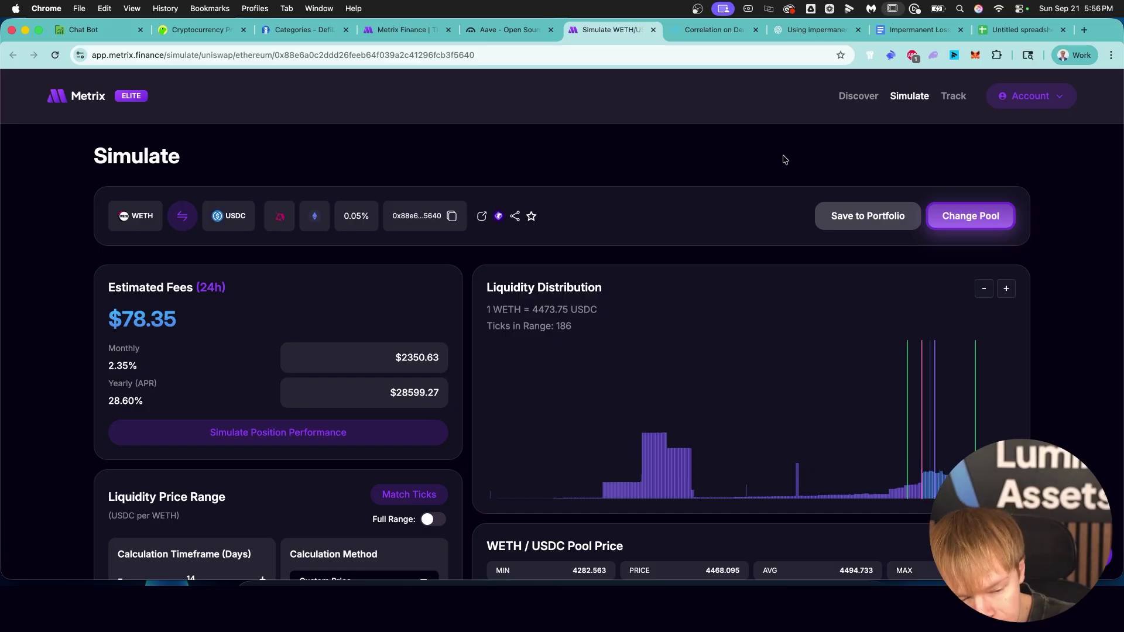
scroll(697, 171, down, 7)
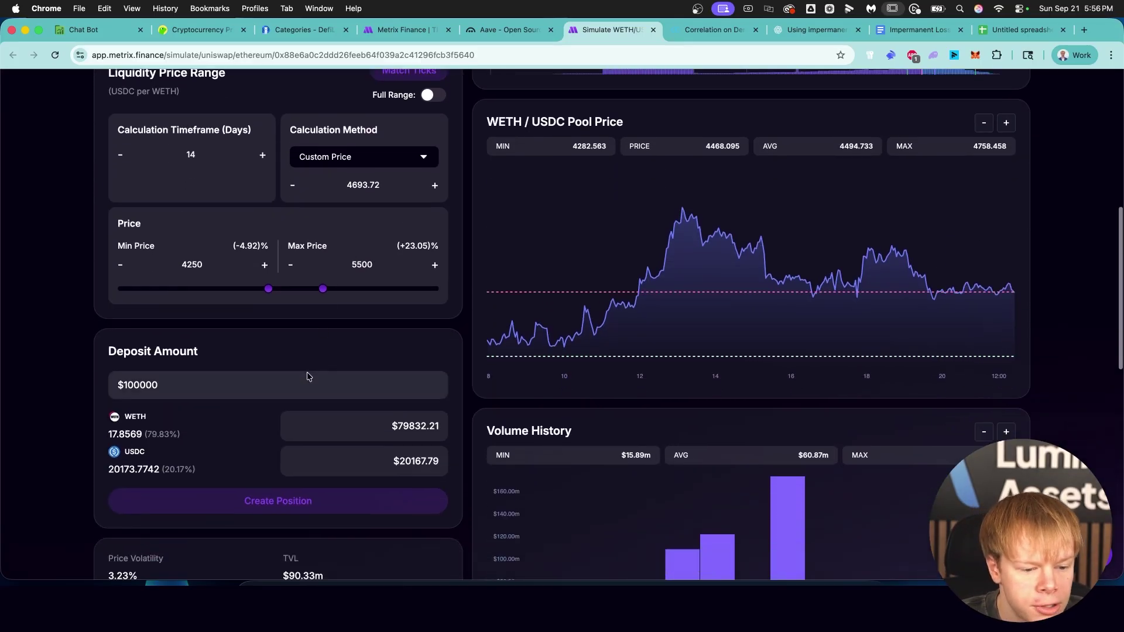
double_click(307, 376)
text(40000)
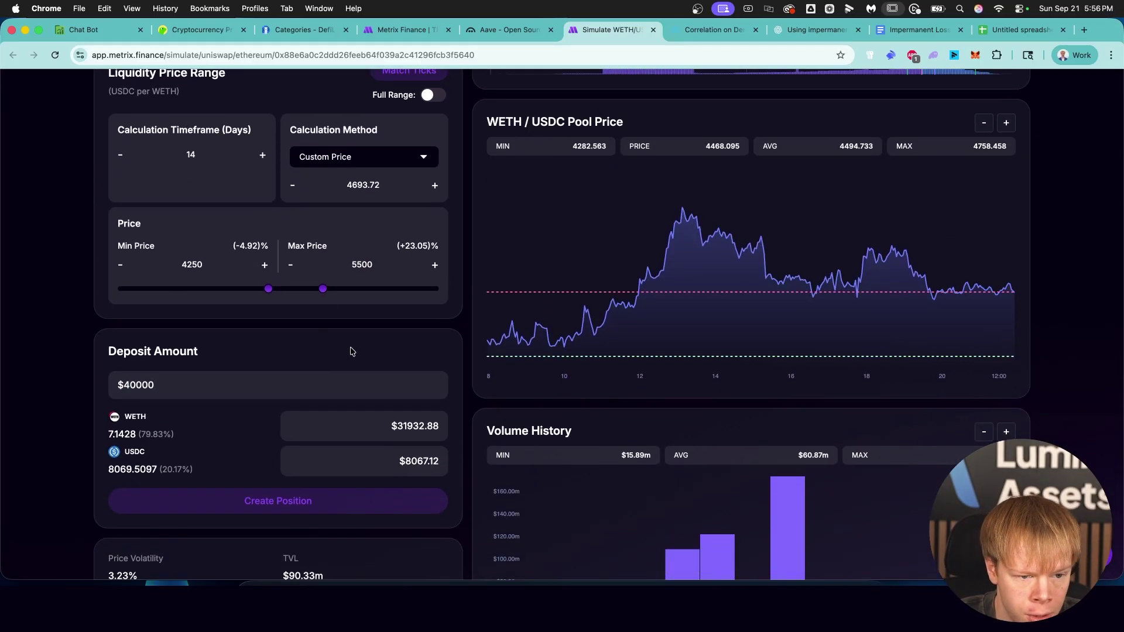
Step: Compare the yearly APR with Aave's 6.03% USDC borrow APY and 1.96% ETH supply APY
scroll(345, 351, up, 4)
drag(115, 212, 168, 220)
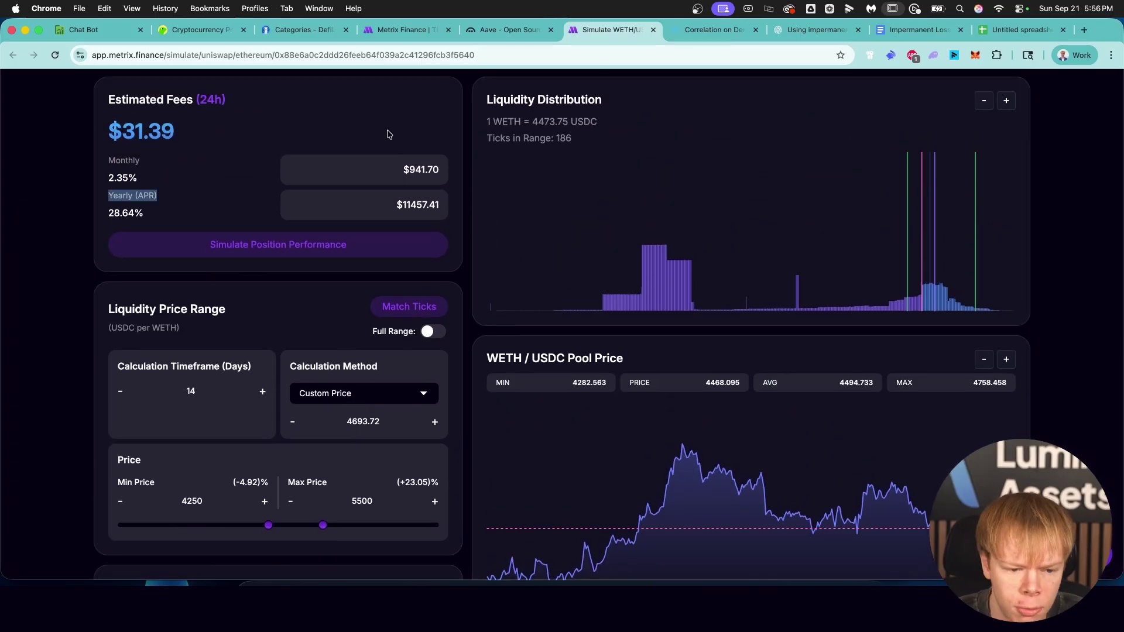
key(ctrl+shift+Tab)
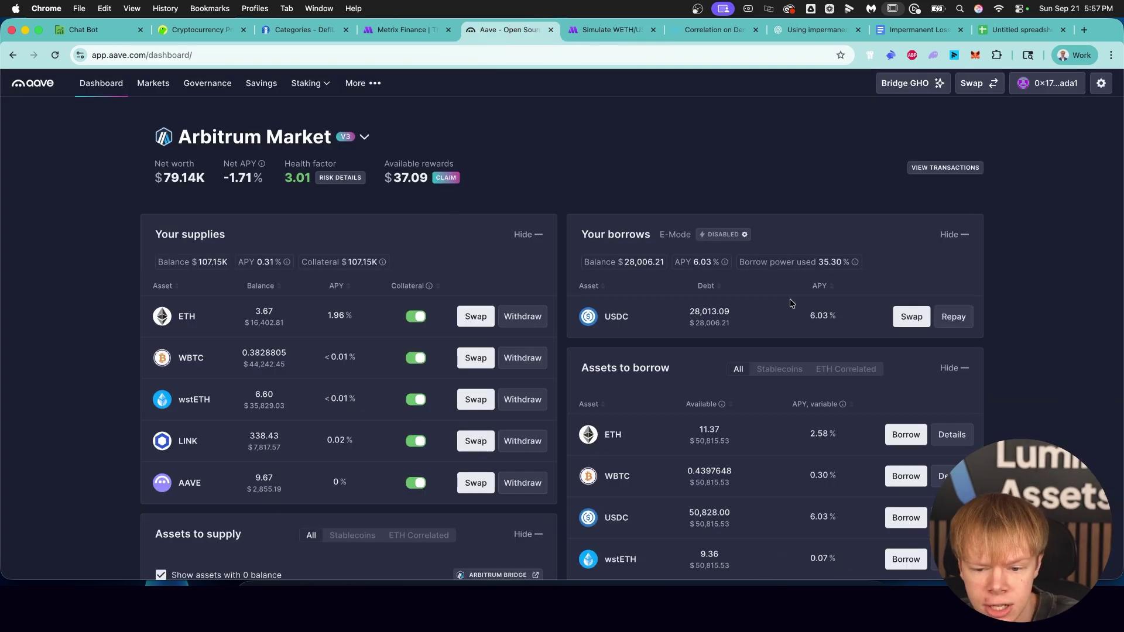
drag(816, 315, 829, 316)
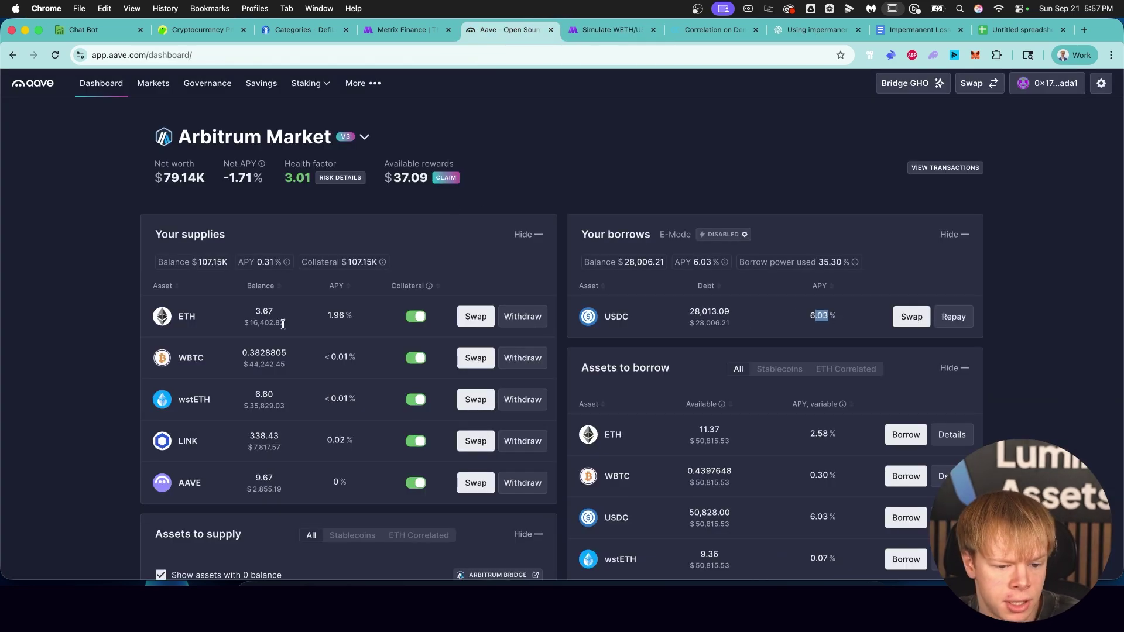
drag(325, 317, 345, 316)
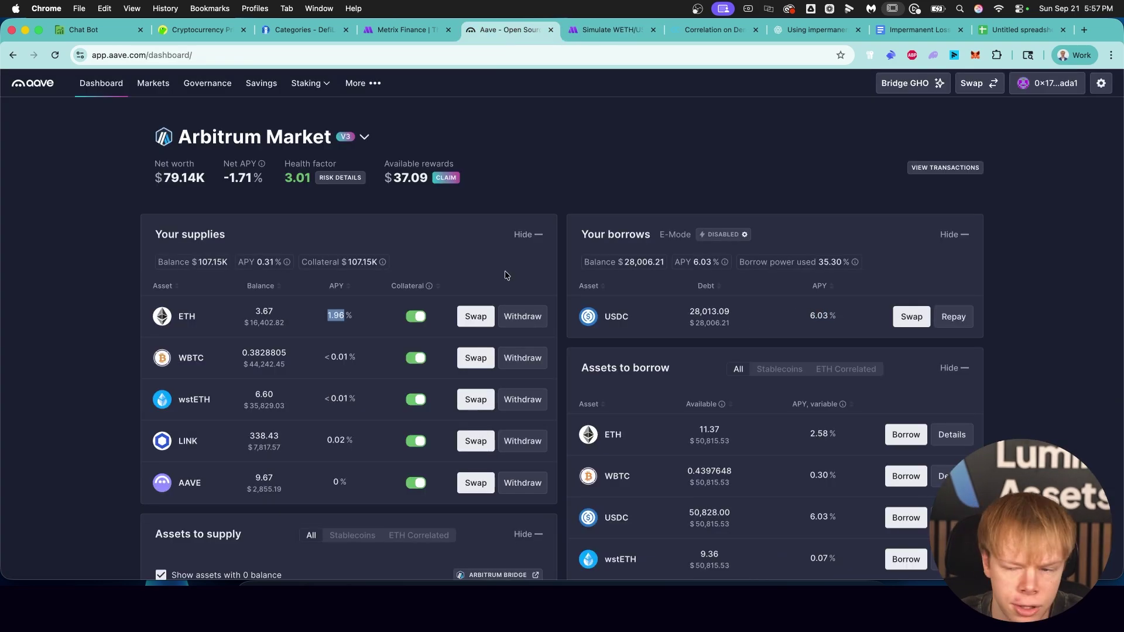
Step: Enter the 30% LP rate and bold the Borrow APY and LP APY headings, giving 24% Net APR
click(1021, 29)
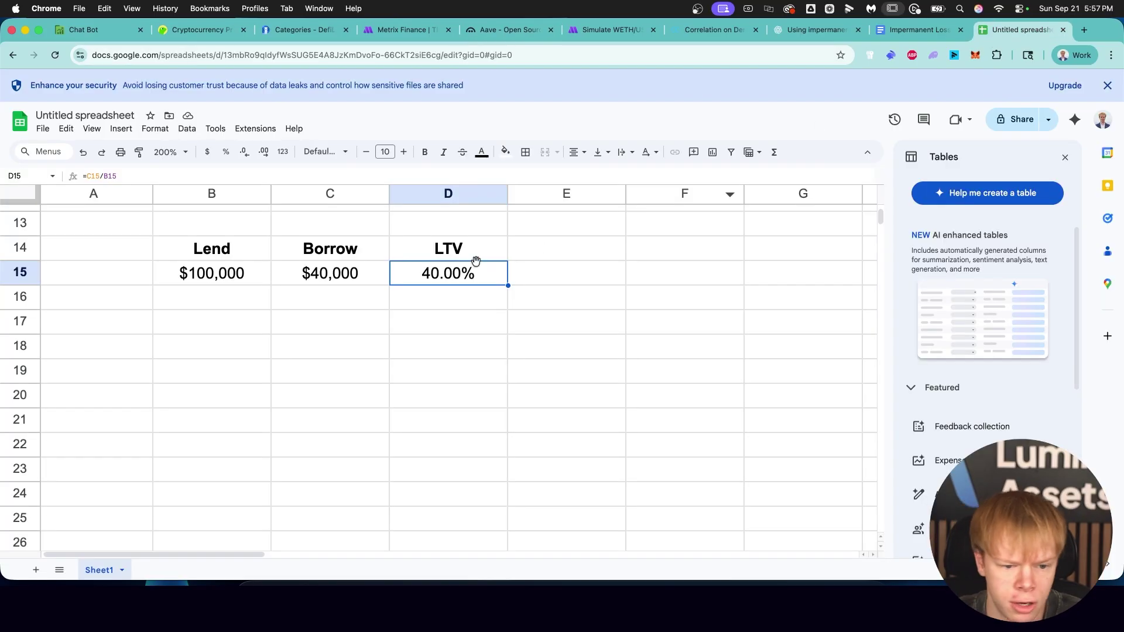
click(216, 346)
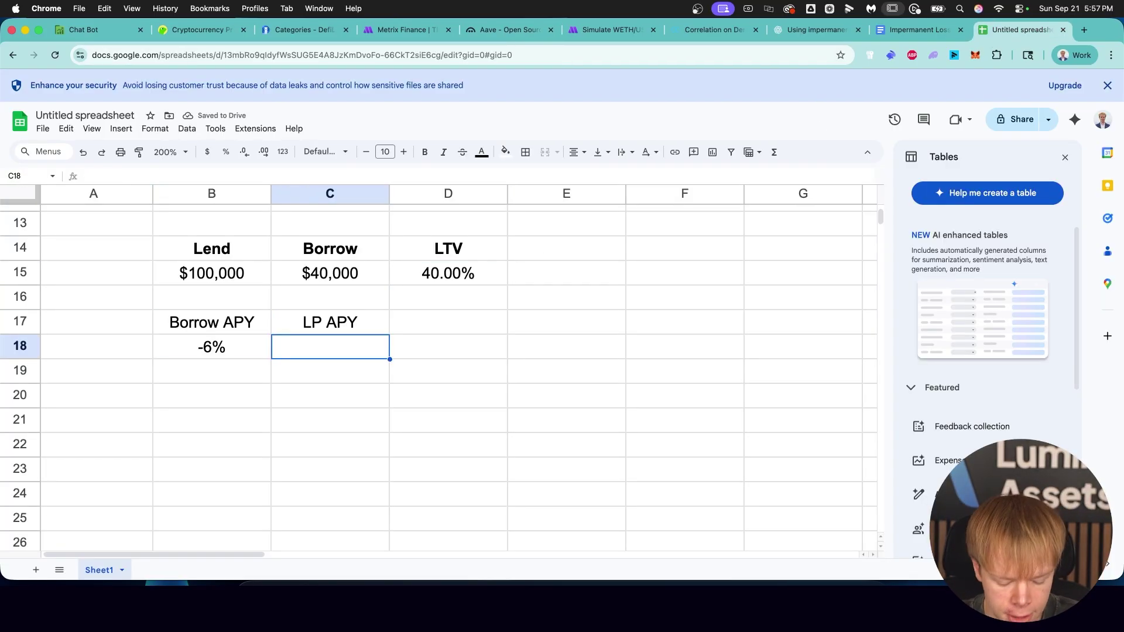
text(30%)
key(Return)
click(330, 322)
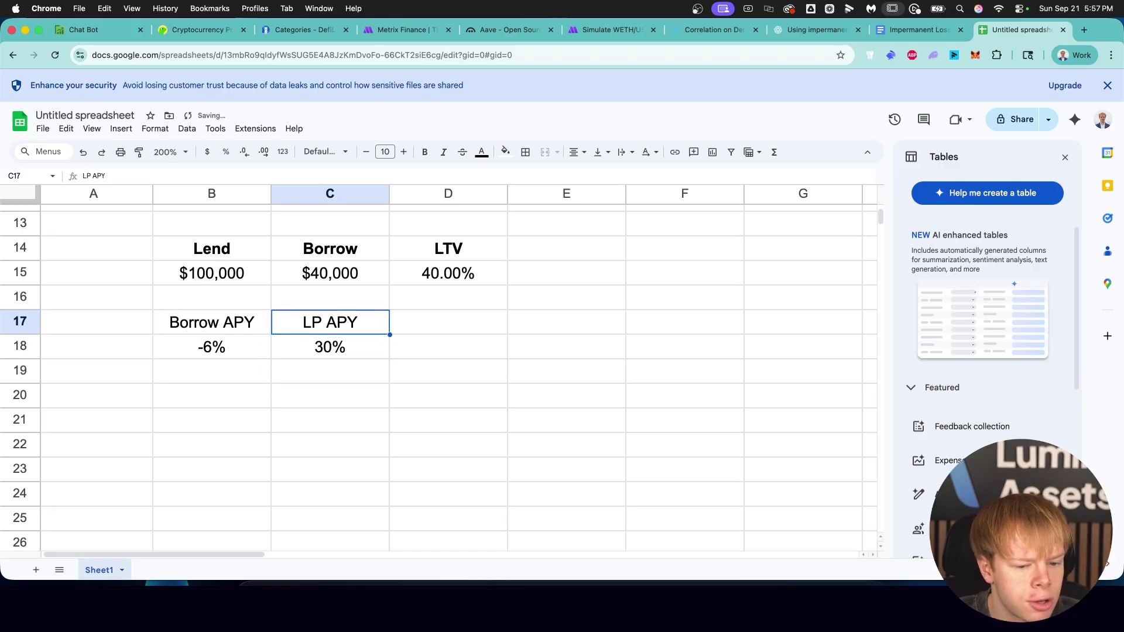
shift+click(218, 322)
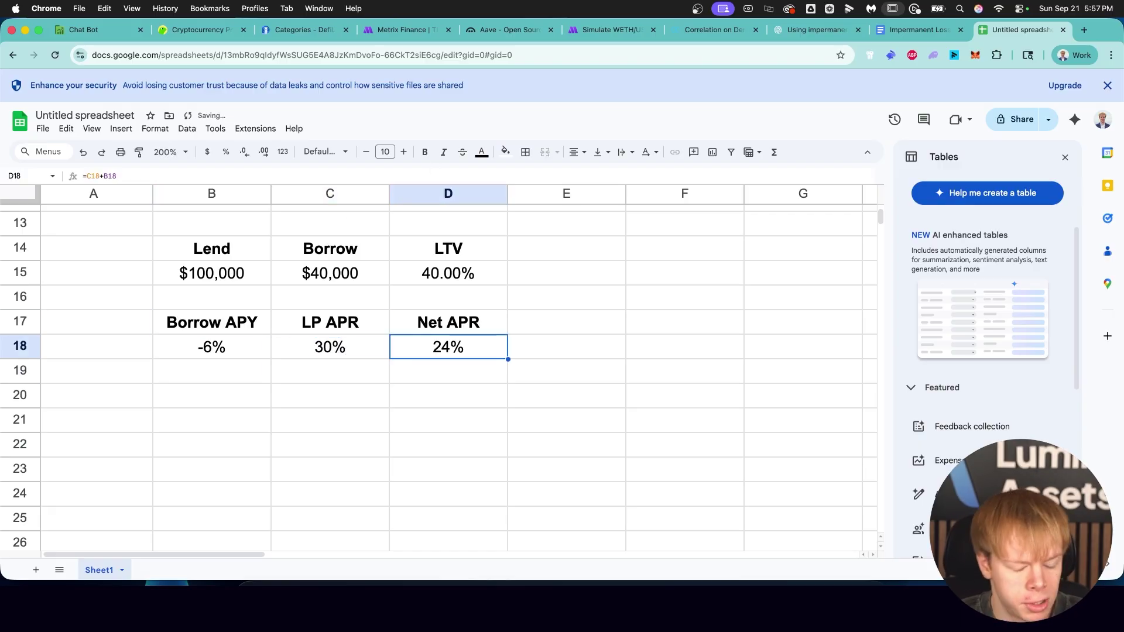
key(Return)
key(Up)
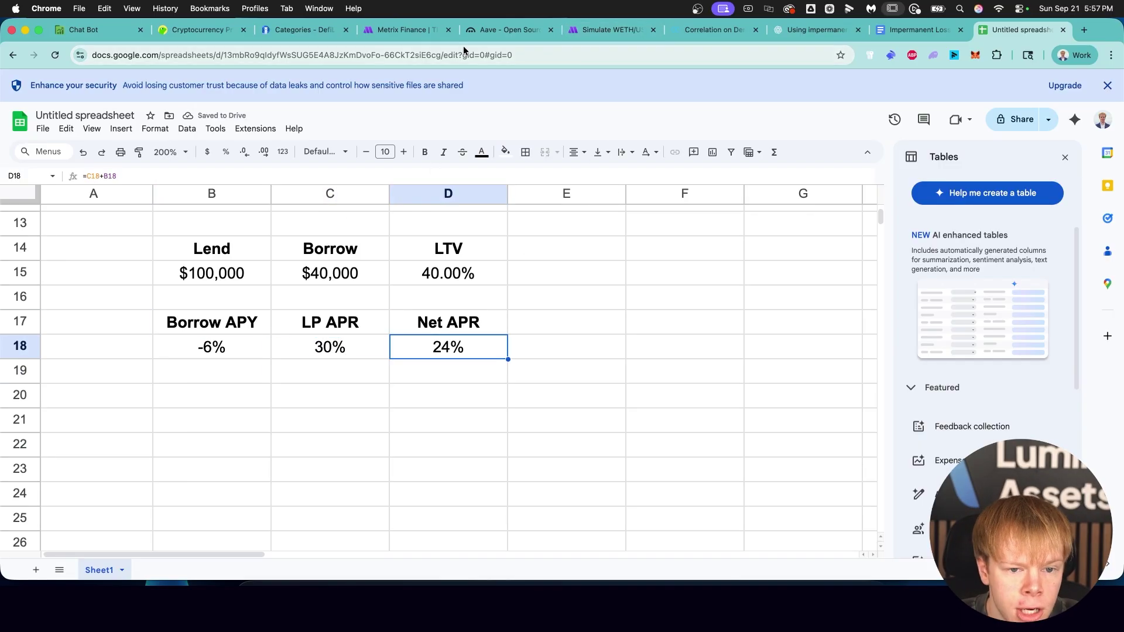
Step: Open the position performance simulation with Future WETH Price 5000 and 0 active days
click(612, 30)
scroll(337, 326, down, 5)
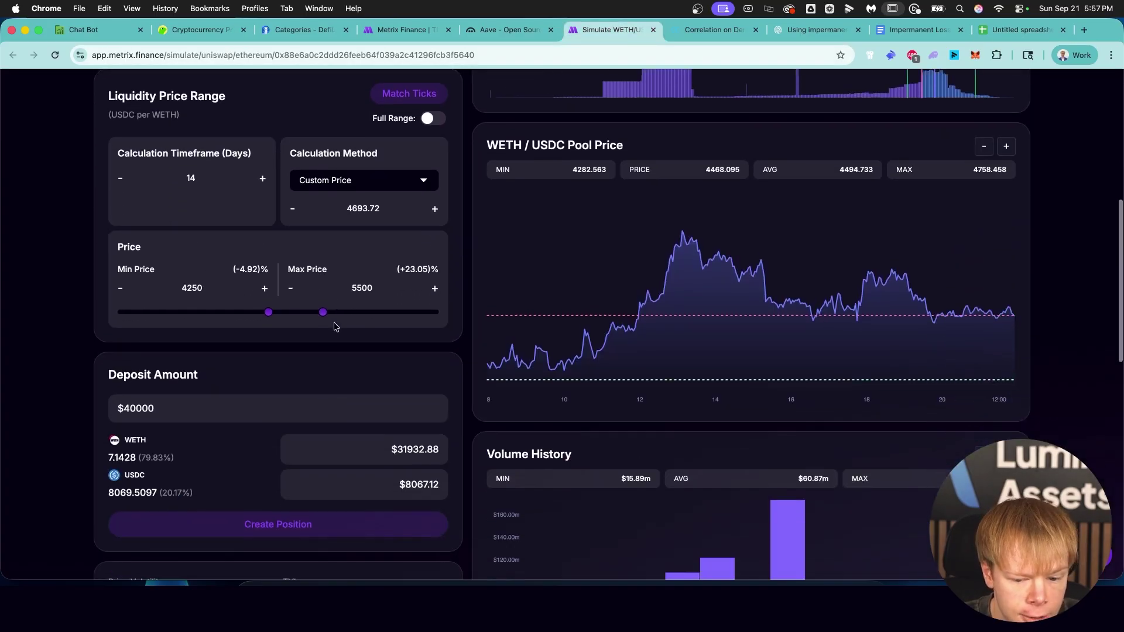
scroll(410, 363, up, 3)
click(321, 149)
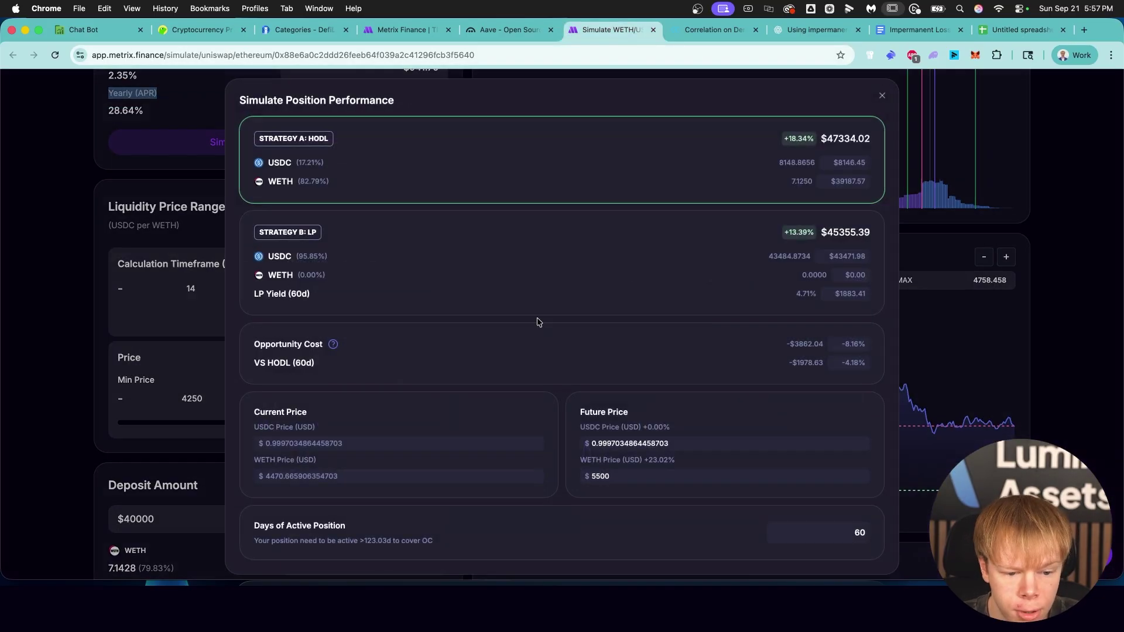
click(637, 474)
key(BackSpace)
key(BackSpace)
key(BackSpace)
text(000)
double_click(858, 533)
key(BackSpace)
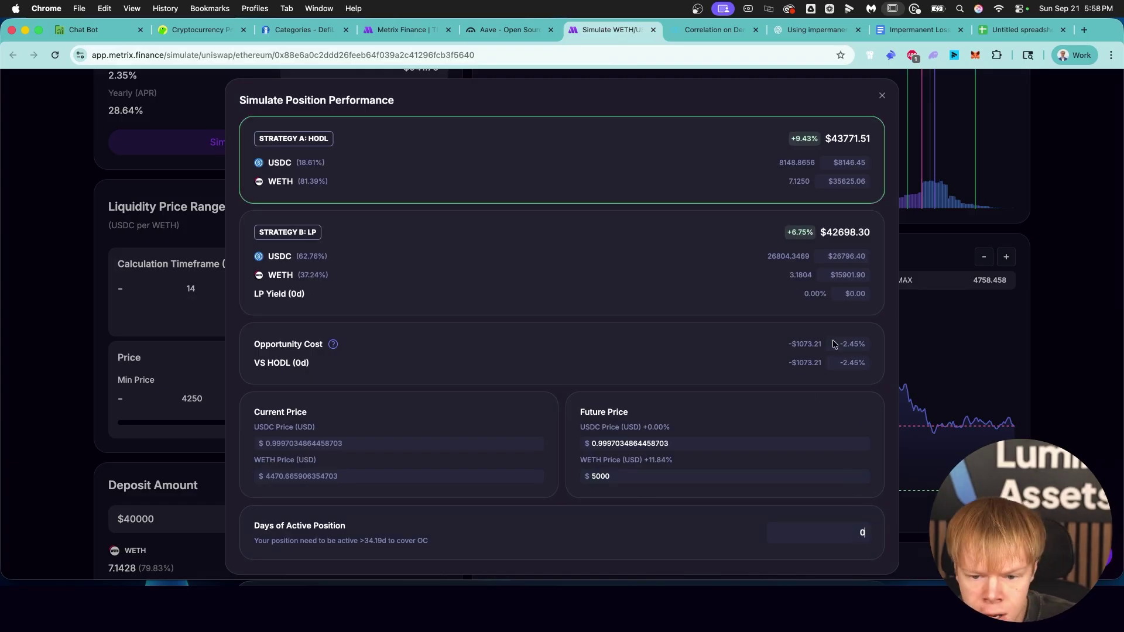
Step: Review the -$1073.21 opportunity cost and the $42698.30 LP total against HODL
drag(788, 345, 836, 348)
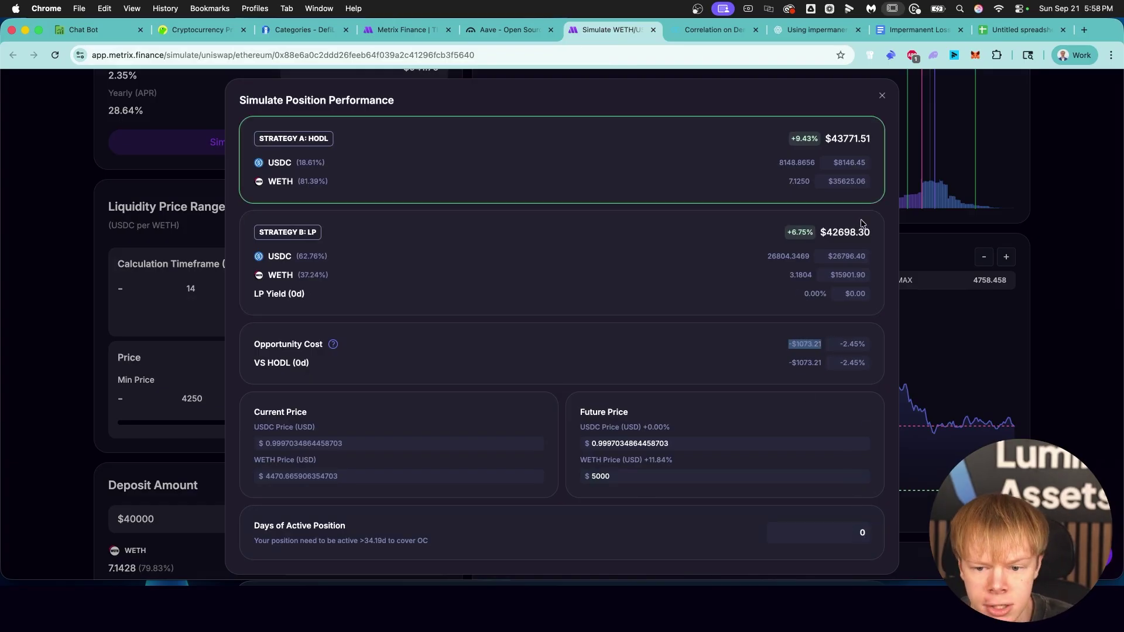
drag(825, 233, 859, 233)
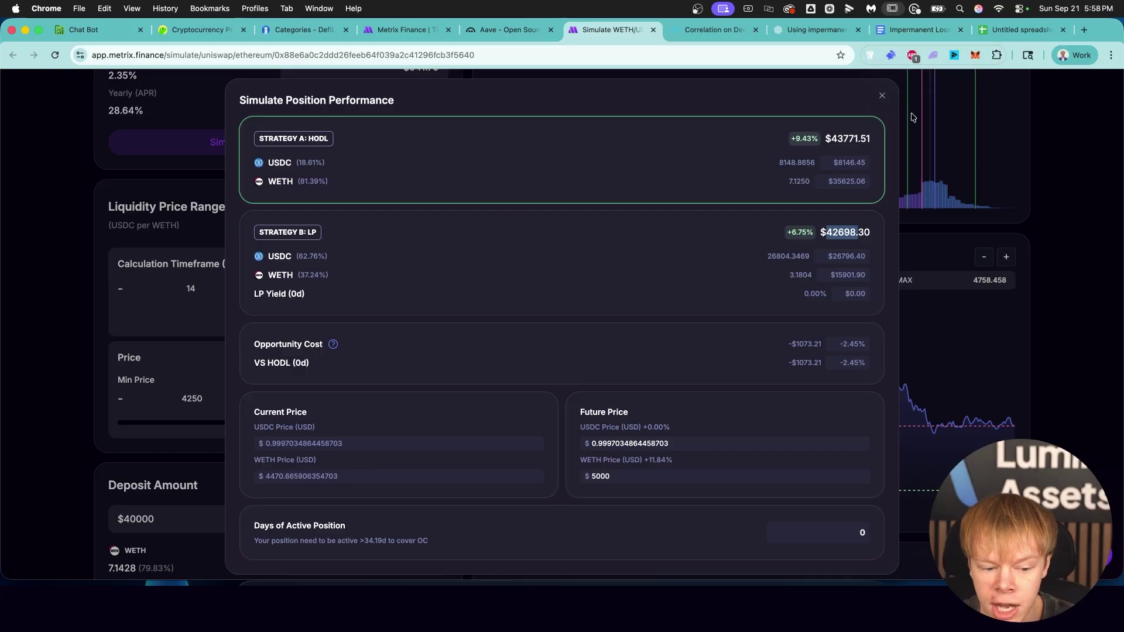
drag(811, 539, 881, 536)
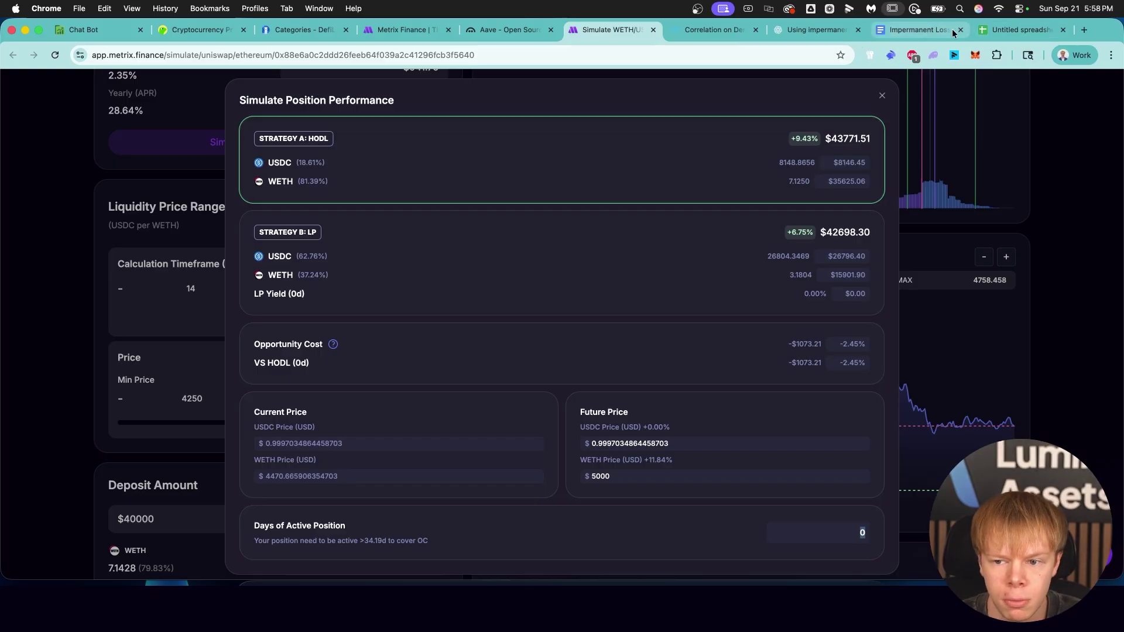
click(975, 32)
click(593, 299)
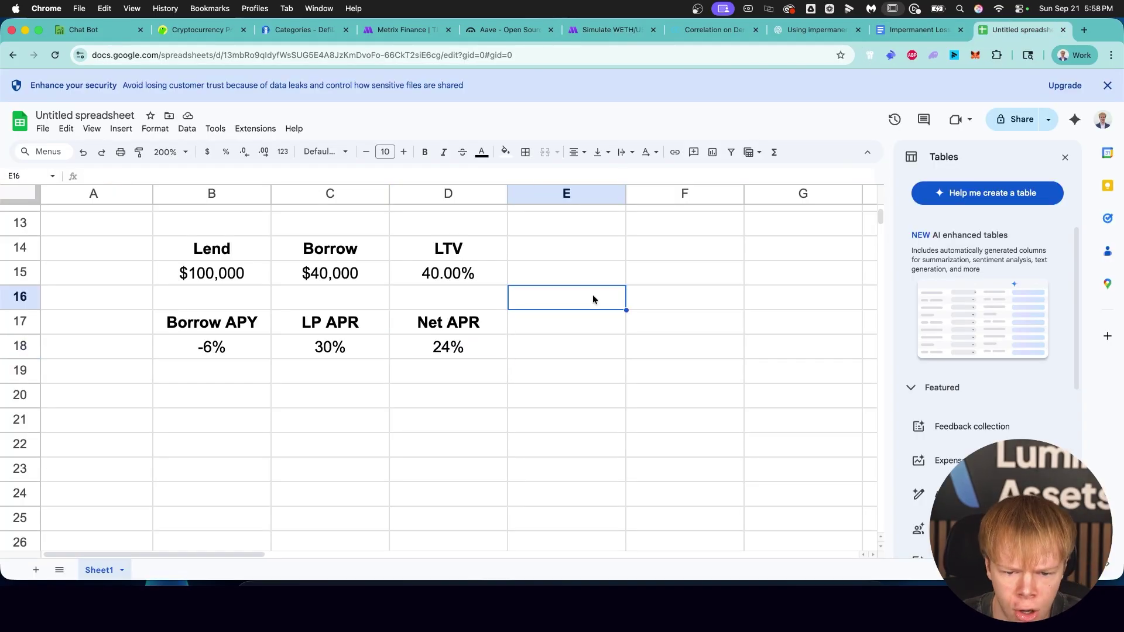
click(573, 316)
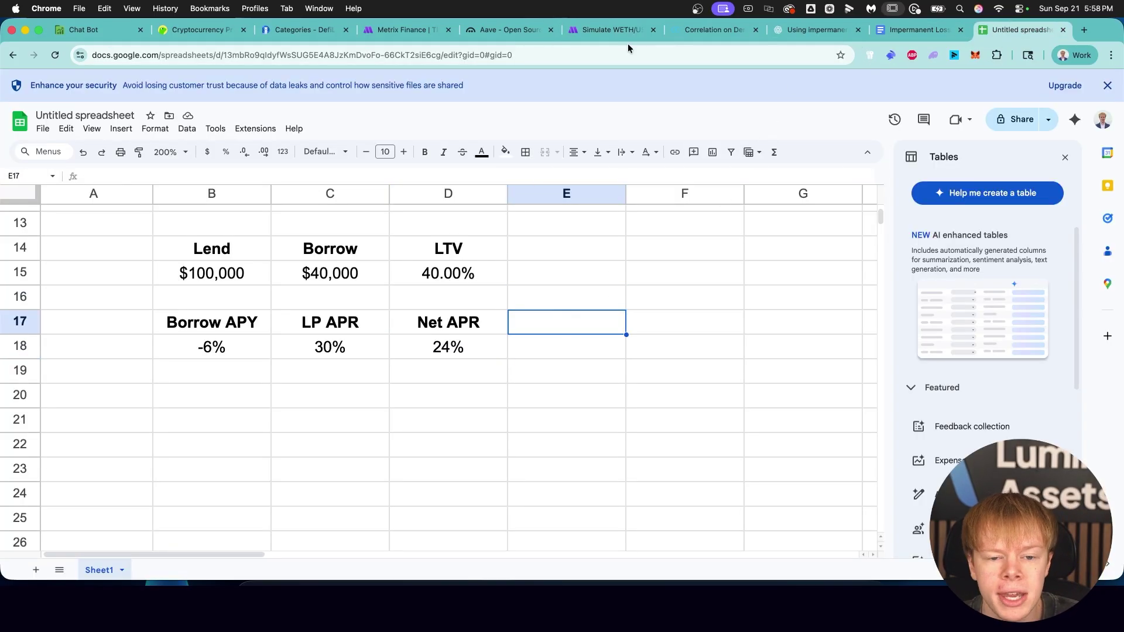
click(620, 31)
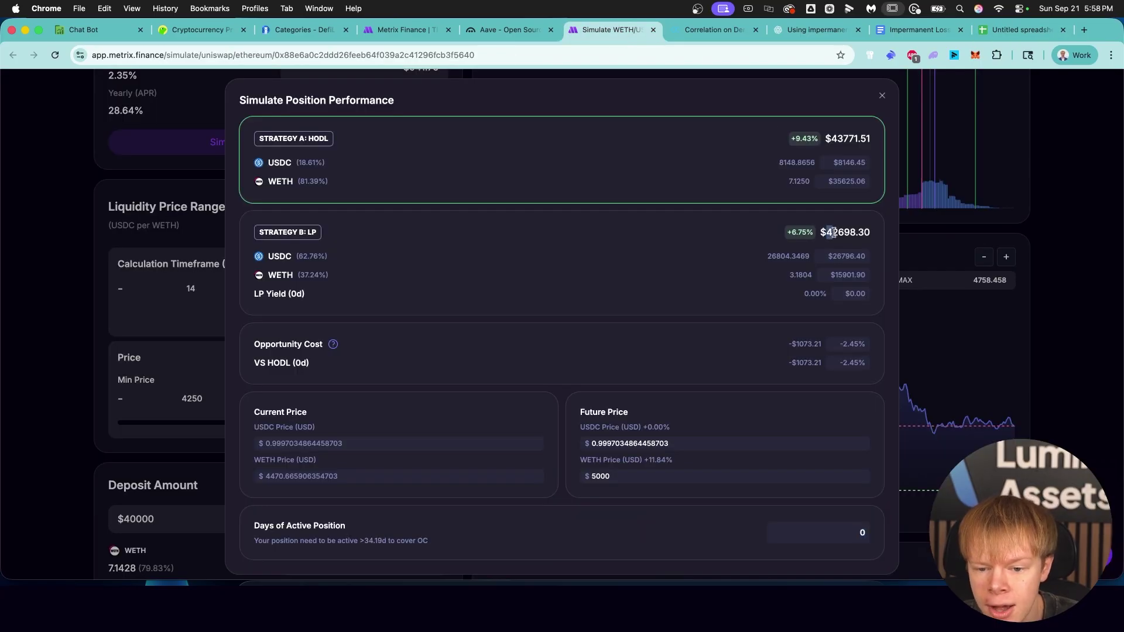
triple_click(854, 231)
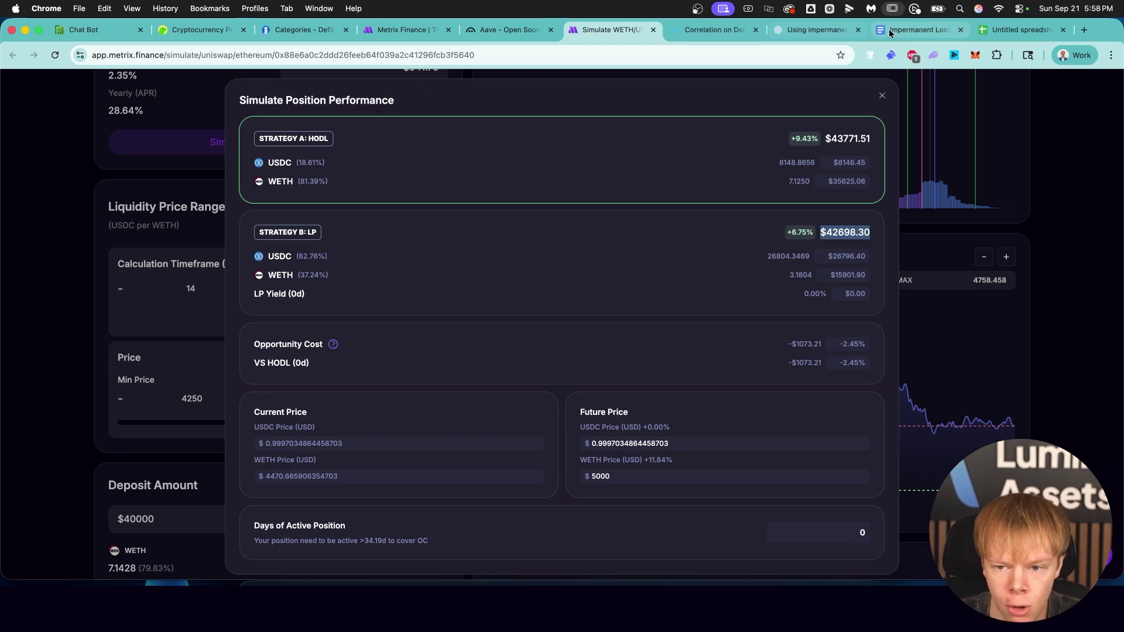
Step: Change the future WETH price from 5000 to 4000 to recalculate HODL versus LP
double_click(654, 477)
text(4000)
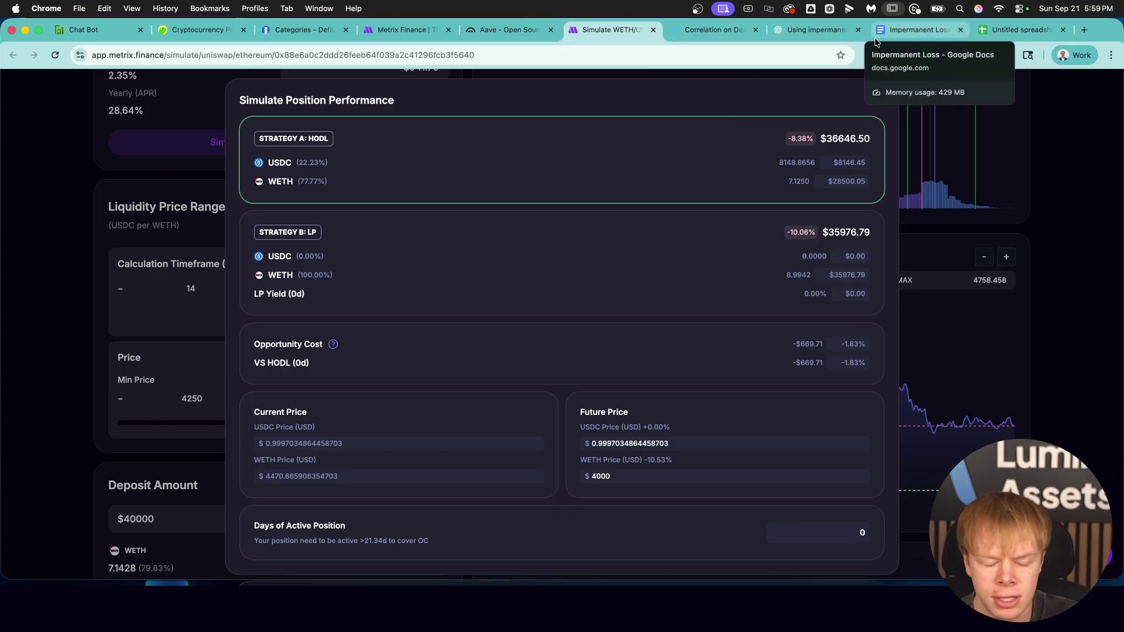
Step: Switch to the Impermanent Loss document and highlight rule 1's 48–72h wait
click(913, 30)
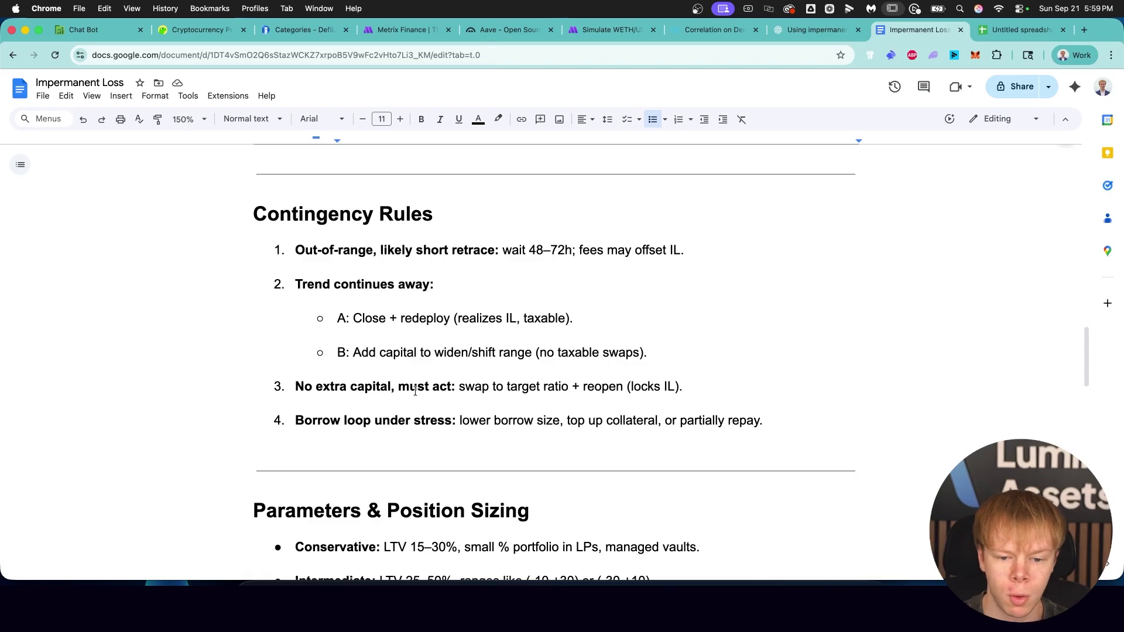
drag(522, 250, 583, 250)
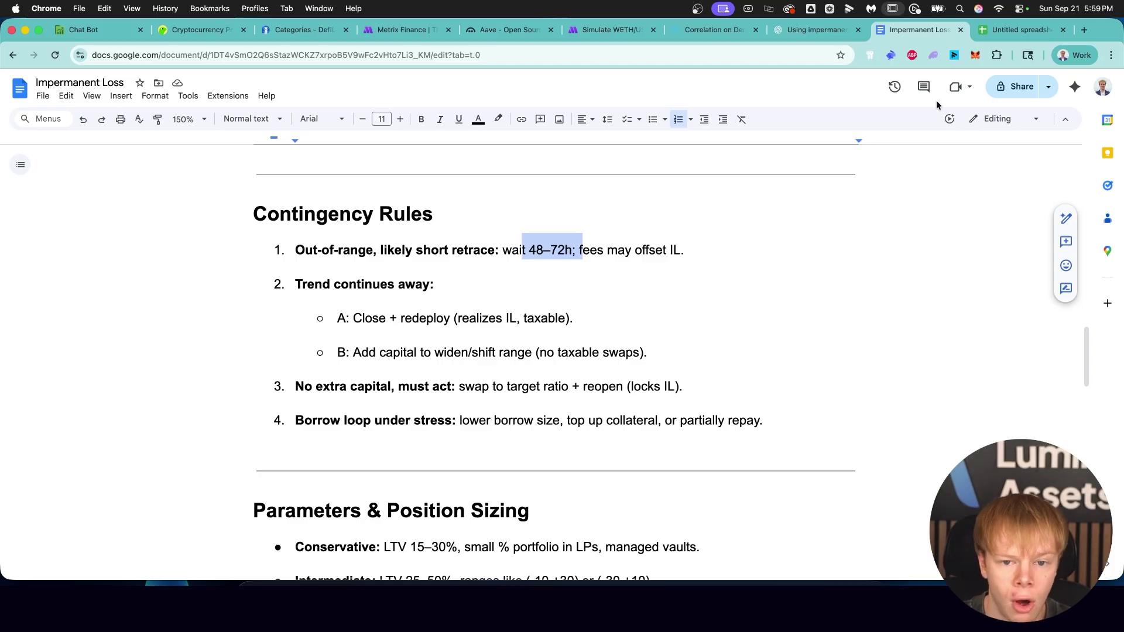
Step: Note the -10.53% price change and 8.9942 LP WETH, then close the simulation to see the 7.1428 WETH deposit
click(609, 30)
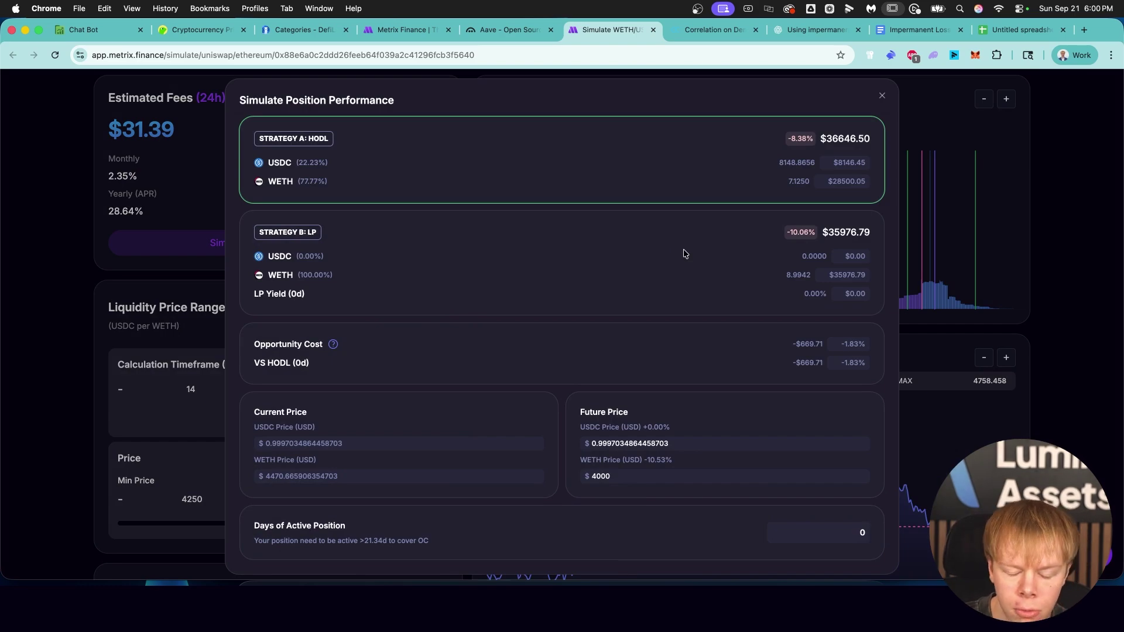
drag(644, 460, 678, 460)
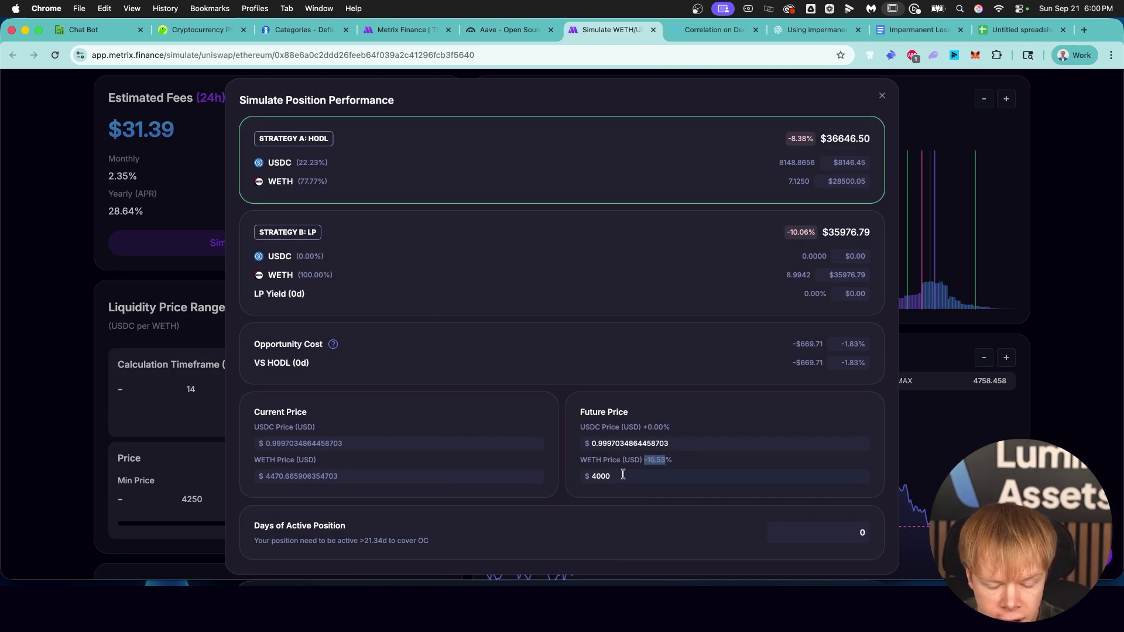
double_click(794, 276)
drag(812, 276, 797, 277)
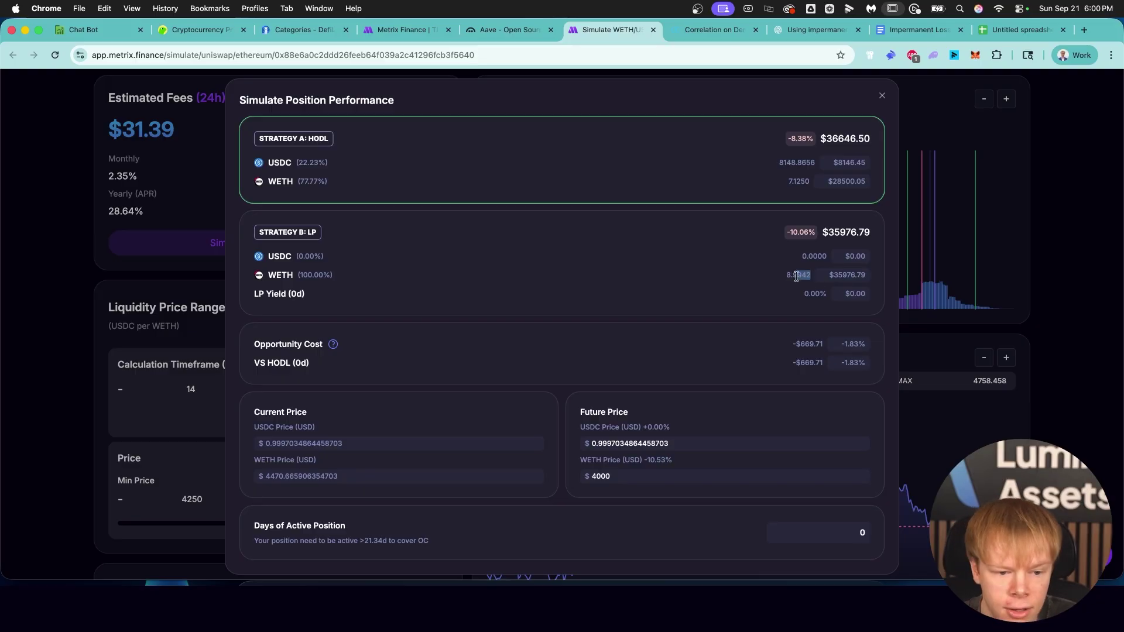
key(Escape)
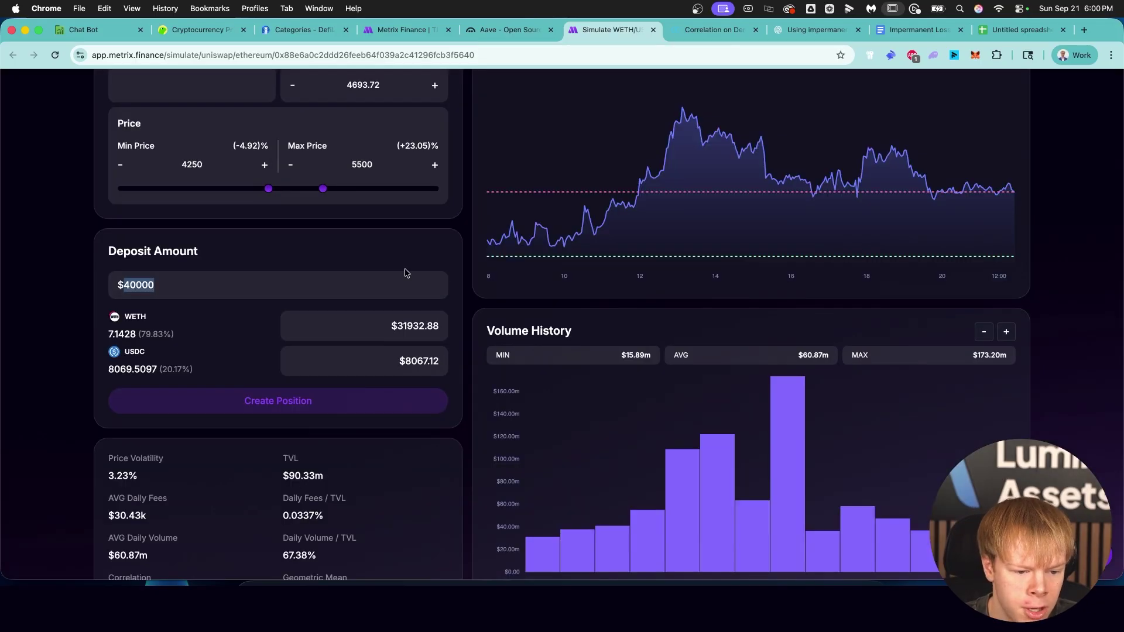
drag(107, 334, 142, 335)
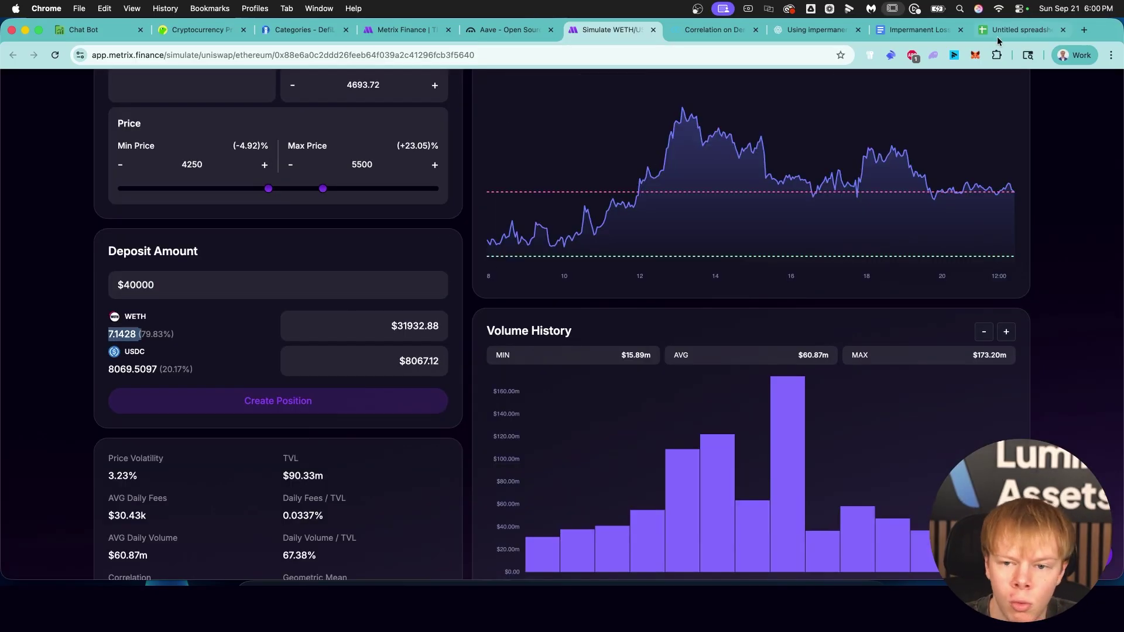
click(1019, 29)
Step: Check the Start ETH, Swap ETH, Start USDC, Swap USDC and average-price cells in C21–D26
scroll(412, 344, down, 3)
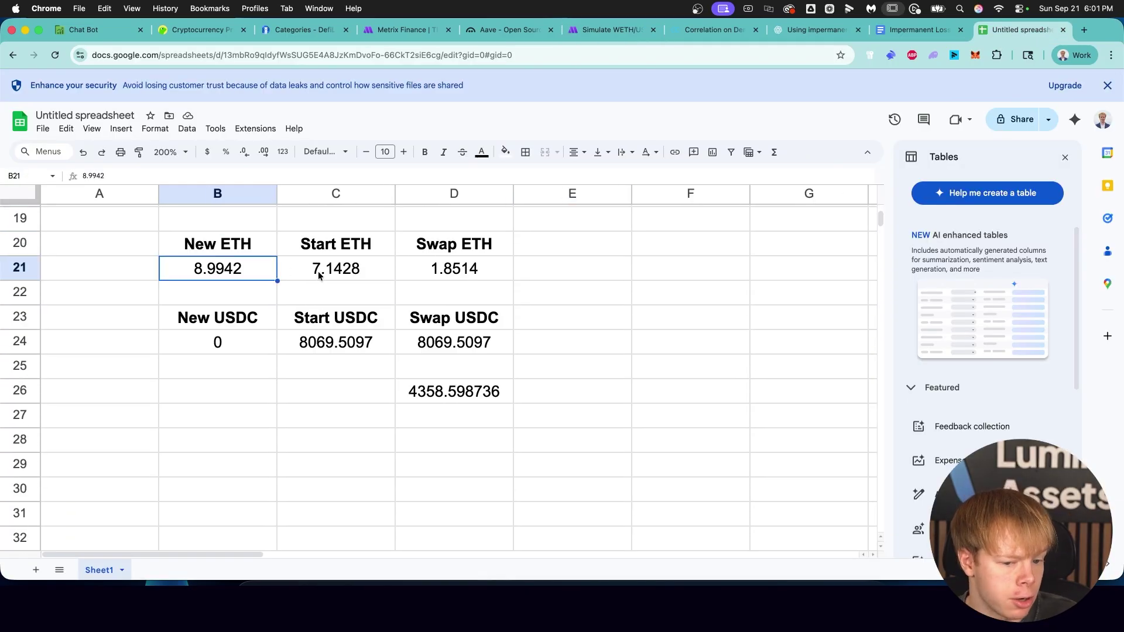
click(319, 275)
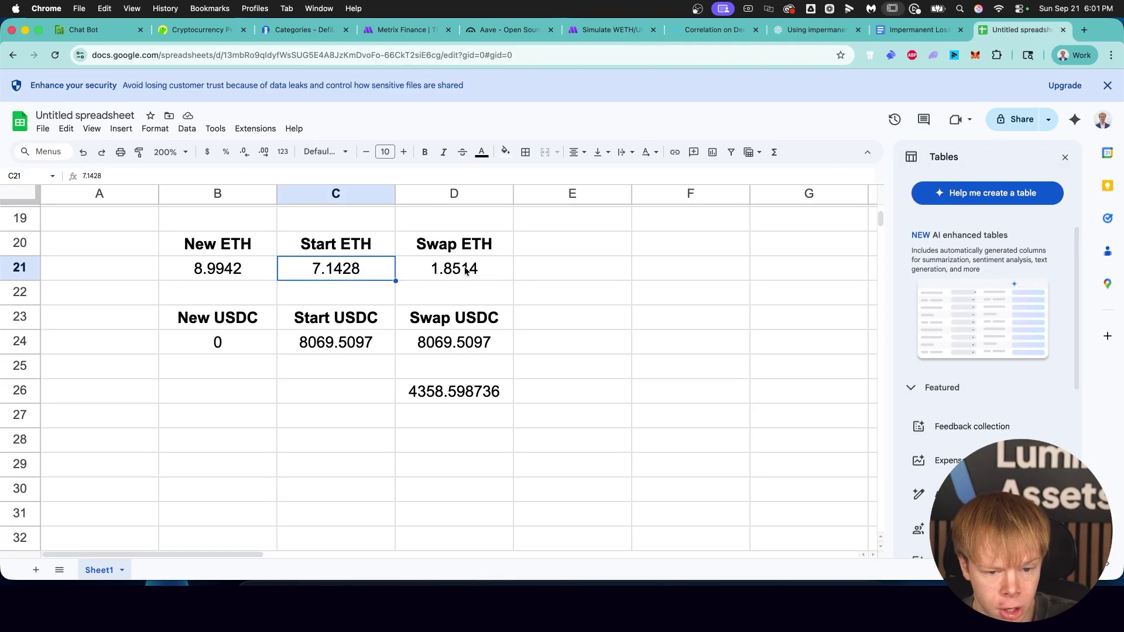
click(467, 269)
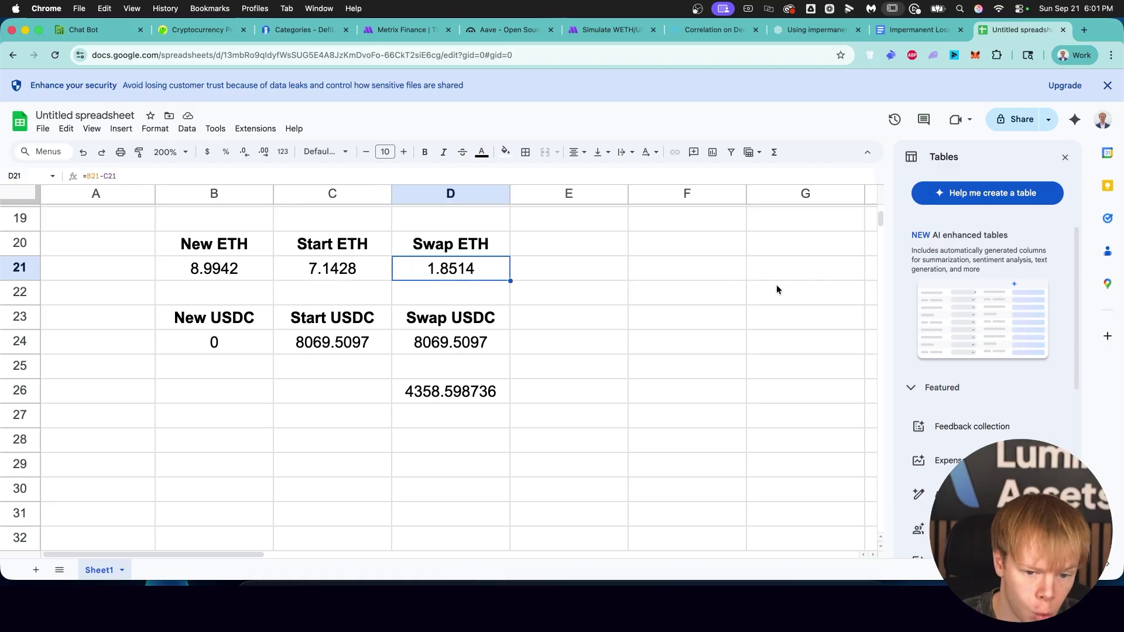
click(346, 345)
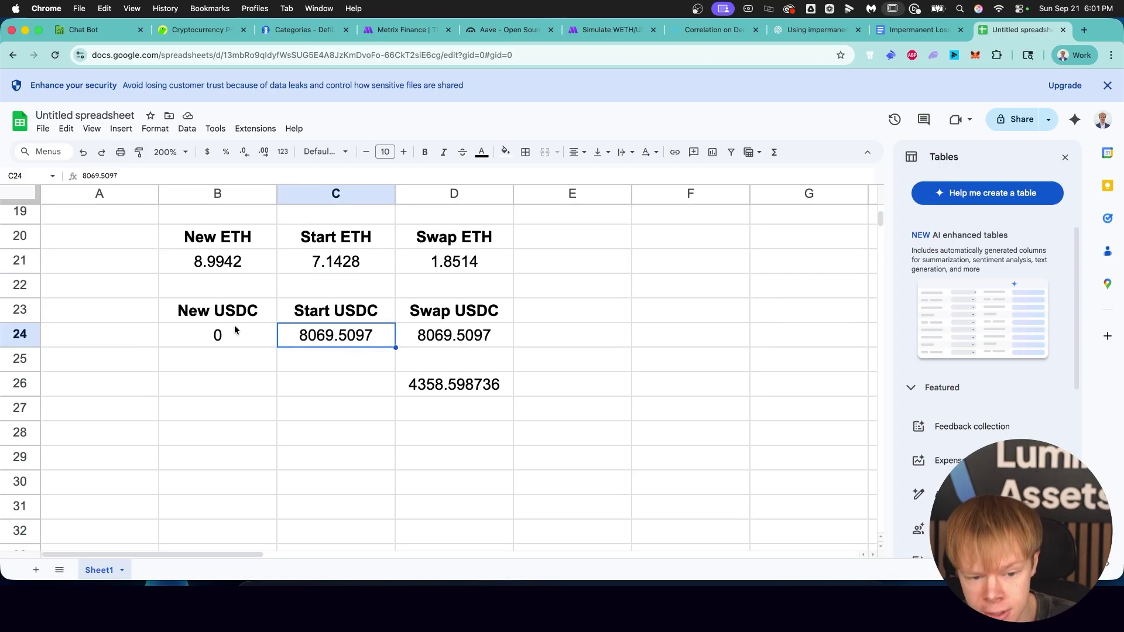
click(476, 340)
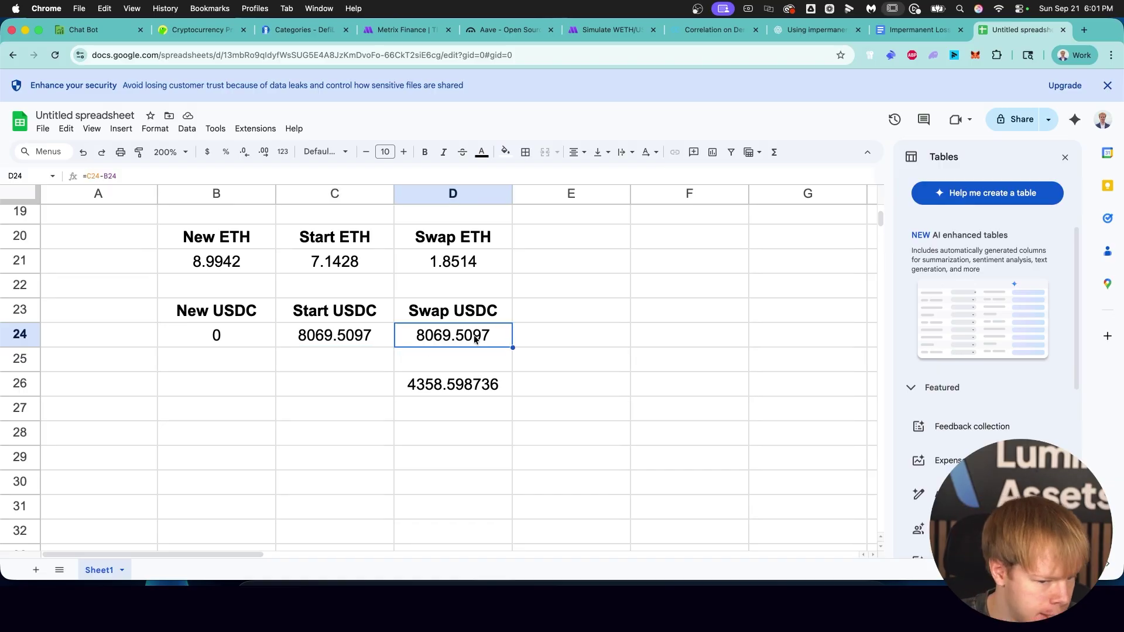
click(467, 390)
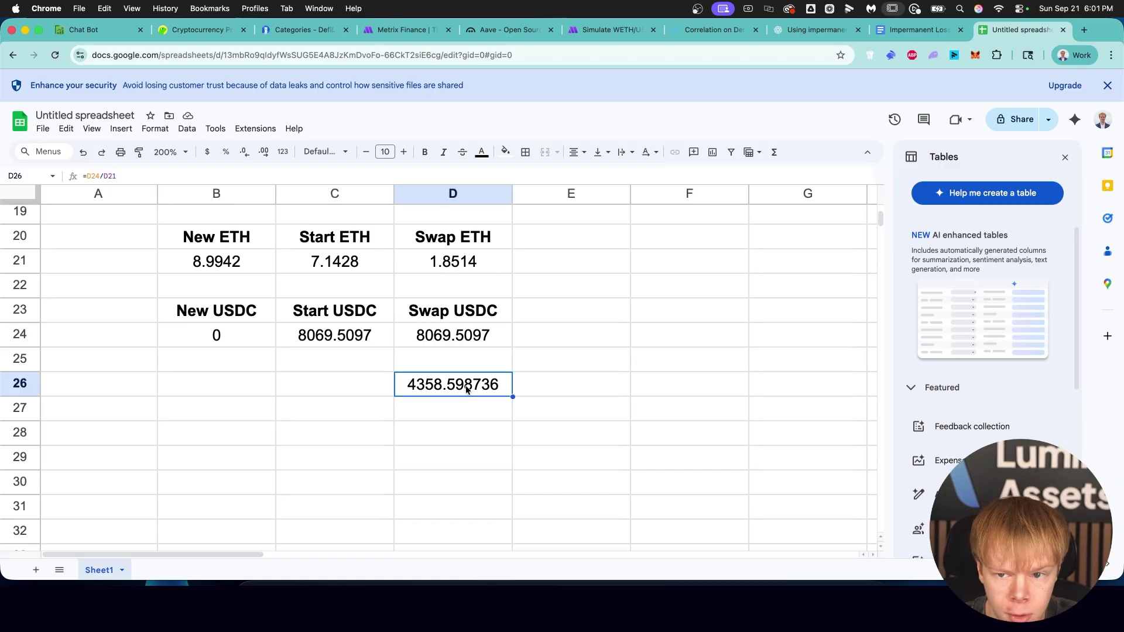
click(604, 33)
scroll(723, 349, up, 5)
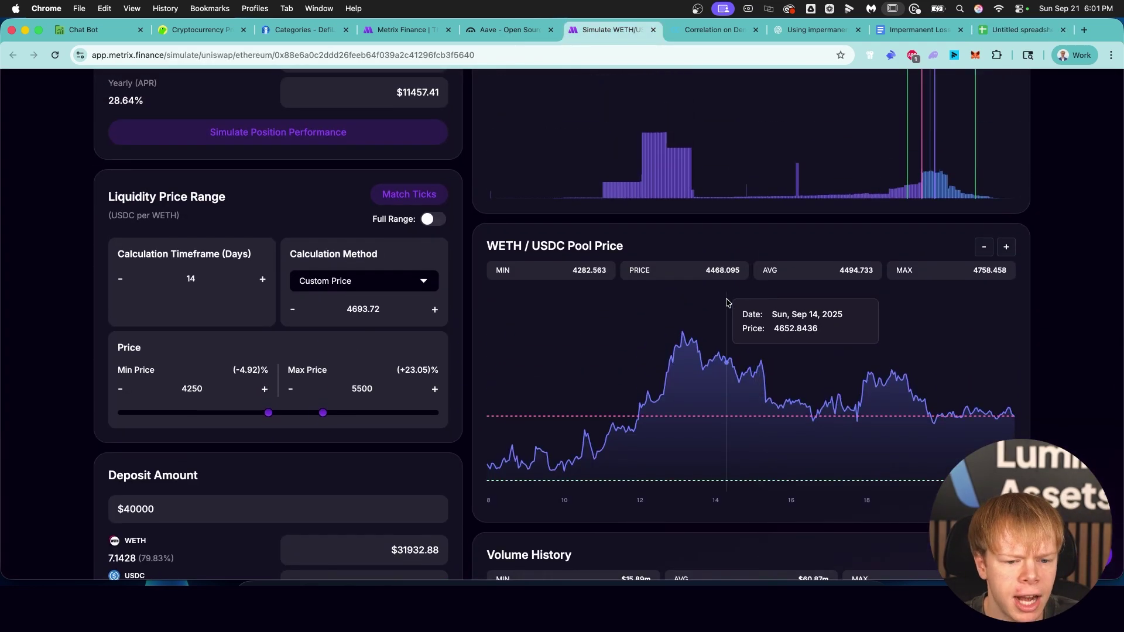
Step: Recheck the Swap ETH, Swap USDC, Start USDC and Start ETH cells in the sheet
click(1020, 36)
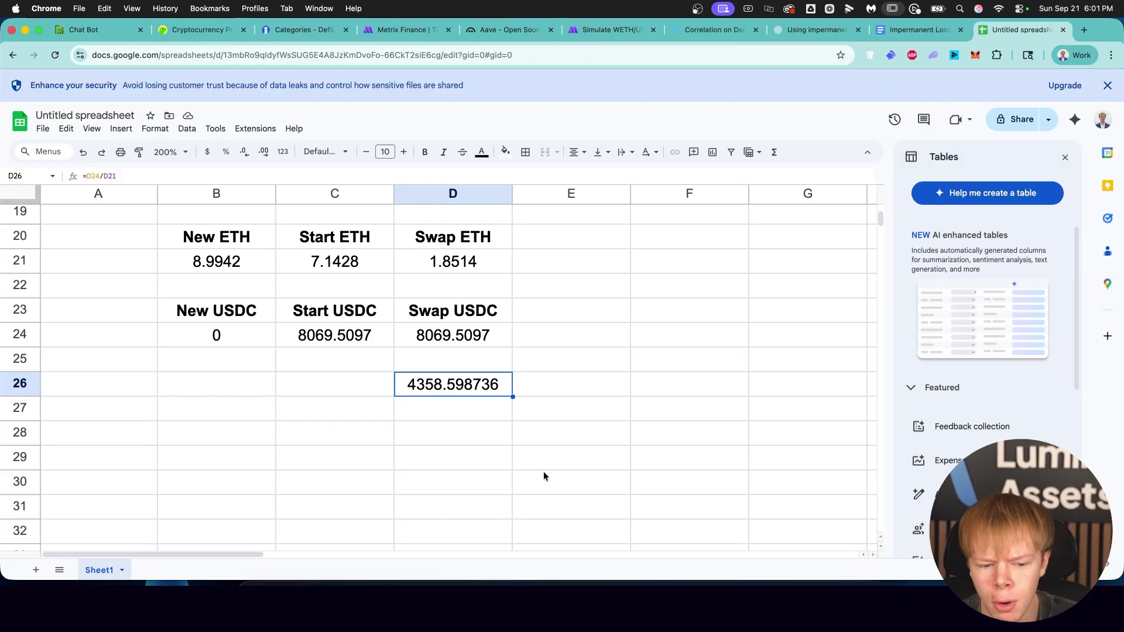
click(464, 428)
click(479, 314)
click(492, 267)
click(329, 342)
click(358, 263)
Step: In B29, enter =B21 times the copied 4468.095 pool price, giving 40186.94005
click(207, 261)
click(225, 451)
text(=)
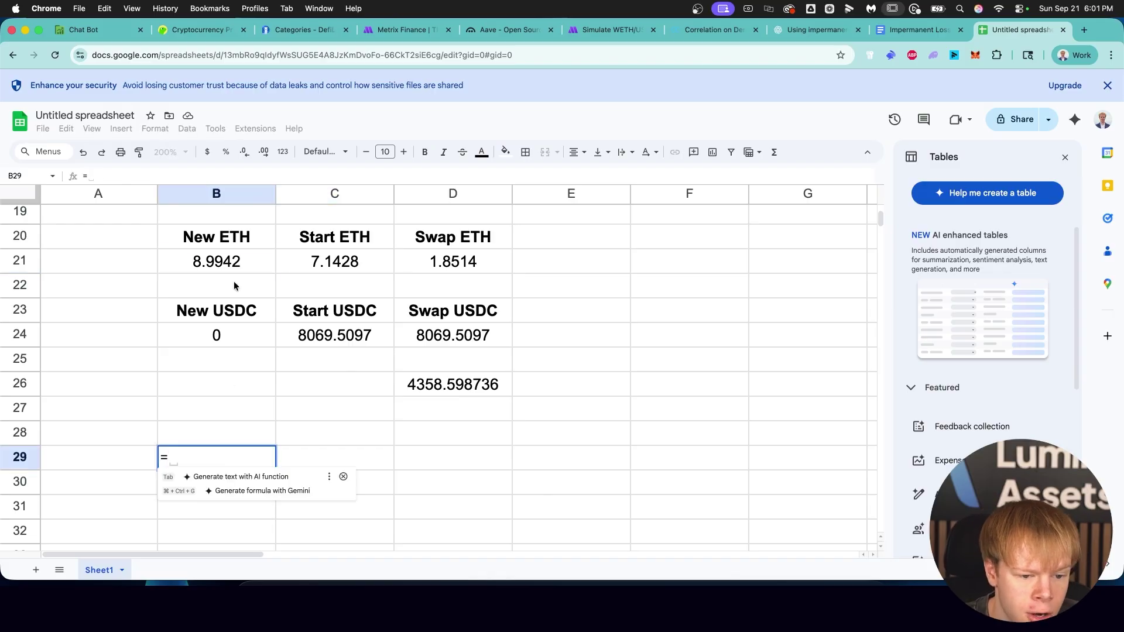
click(236, 265)
click(609, 29)
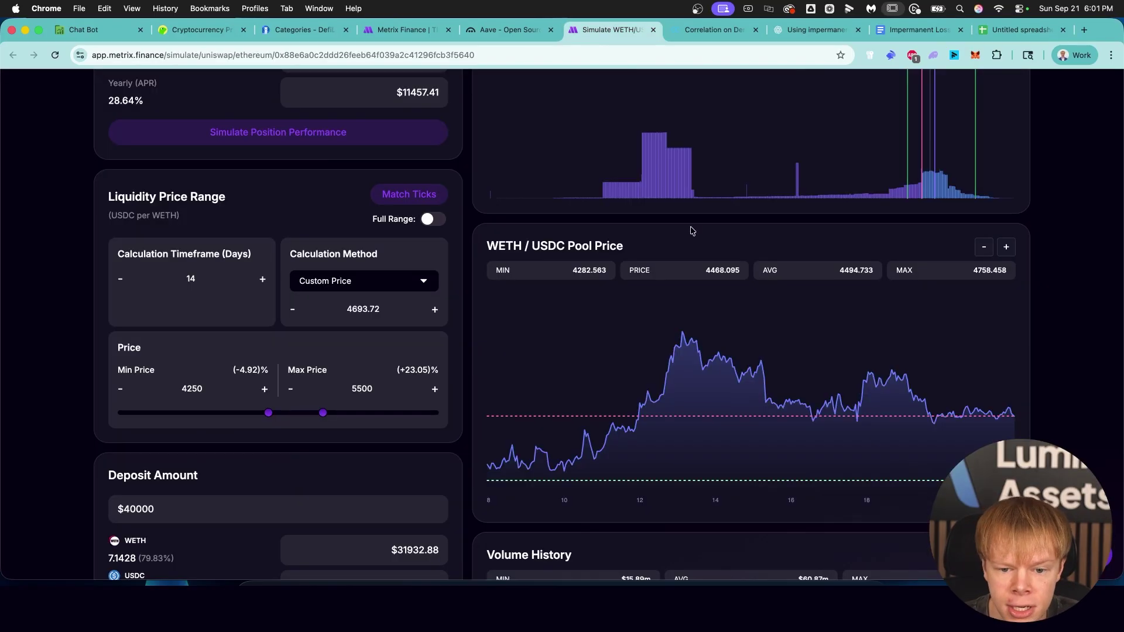
double_click(726, 270)
key(super+c)
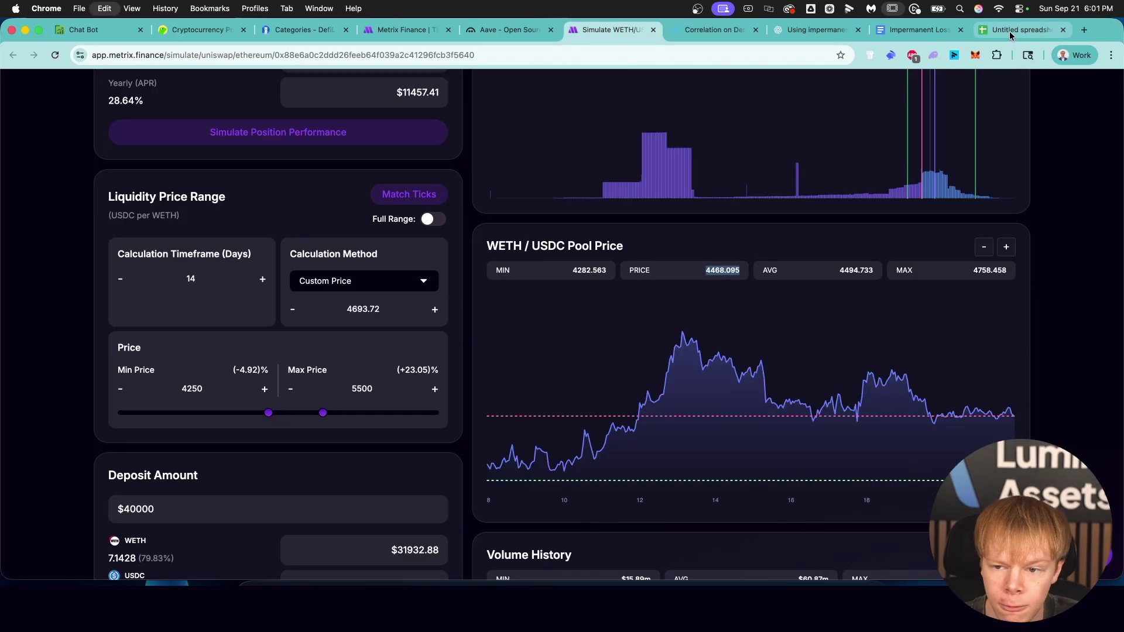
click(1010, 36)
text(*)
key(super+v)
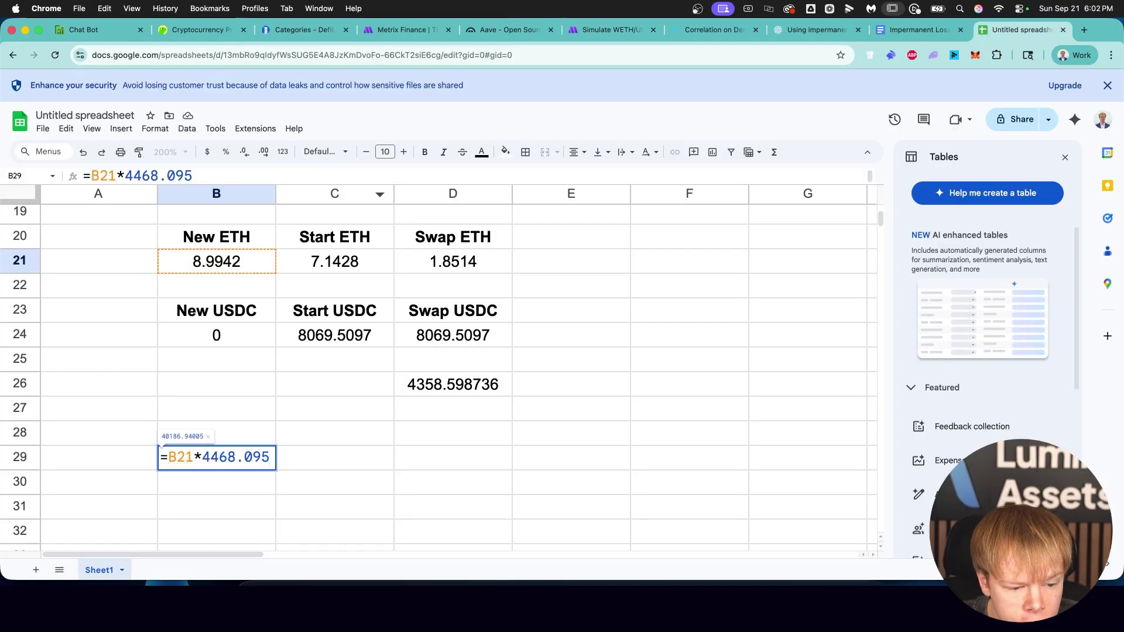
key(Return)
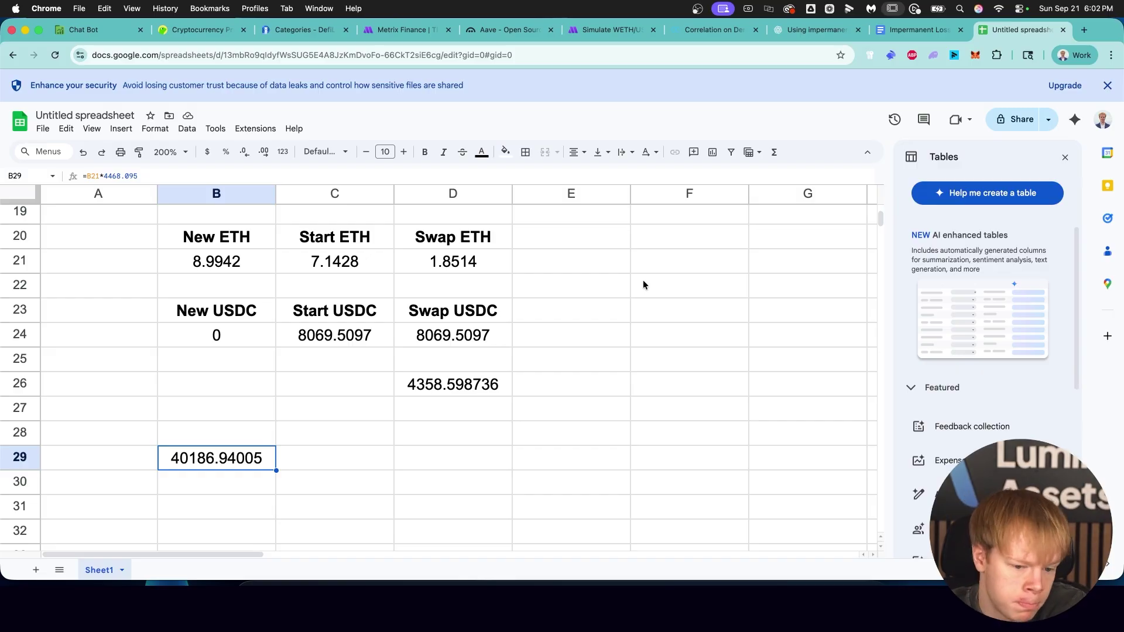
click(612, 29)
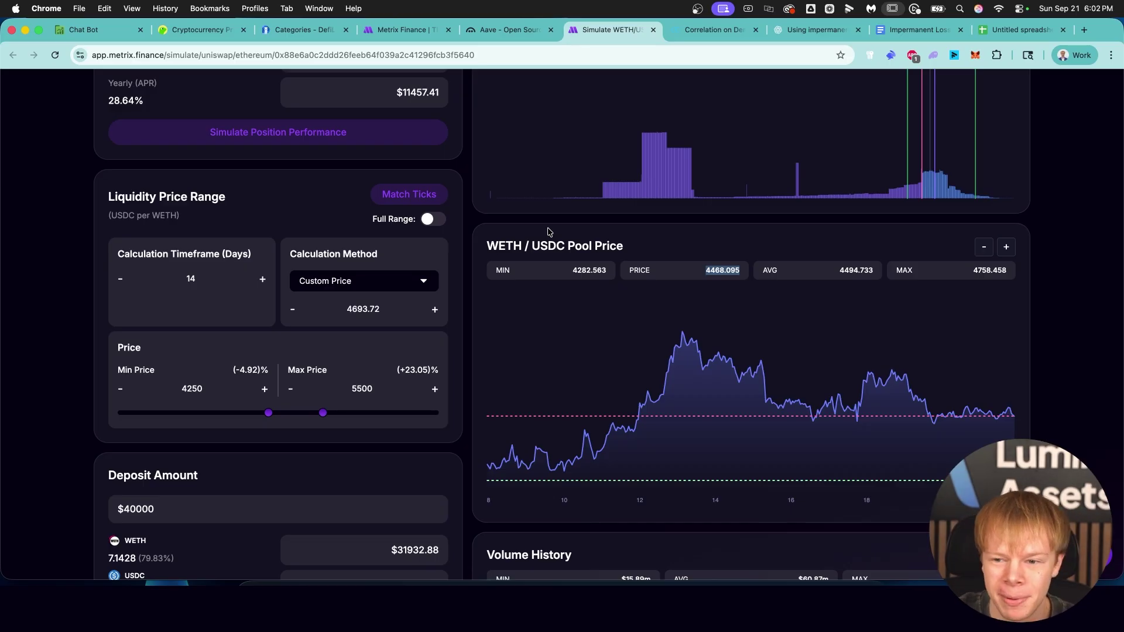
Step: Set Min Price 4010 and Max Price 4600, then copy the 31507.1186 USDC deposit amount
scroll(221, 308, down, 3)
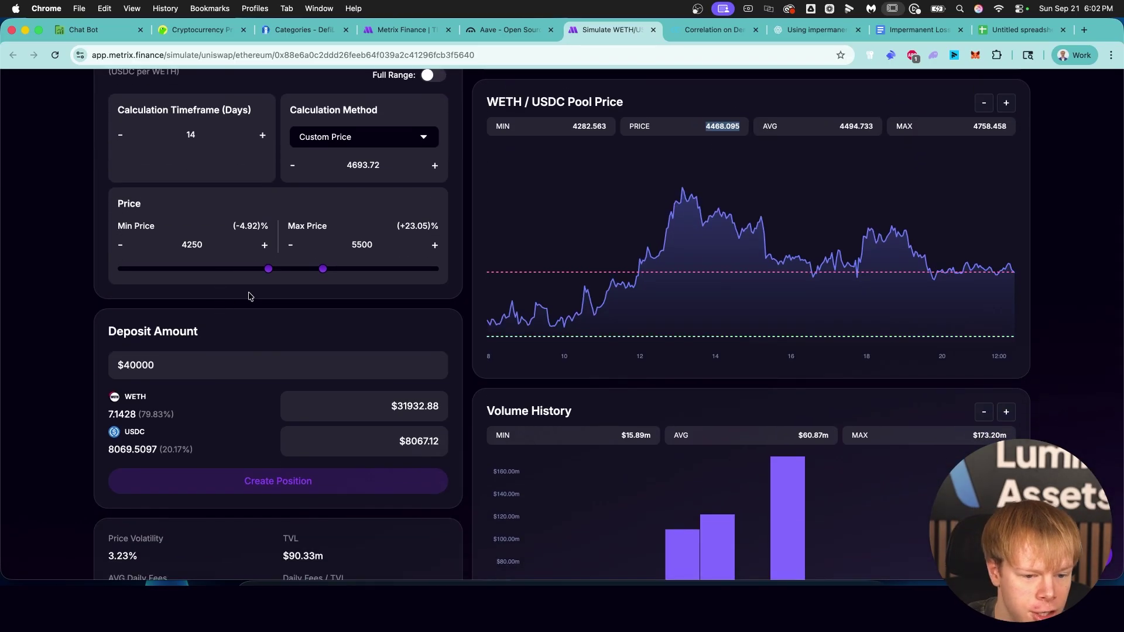
drag(268, 269, 263, 269)
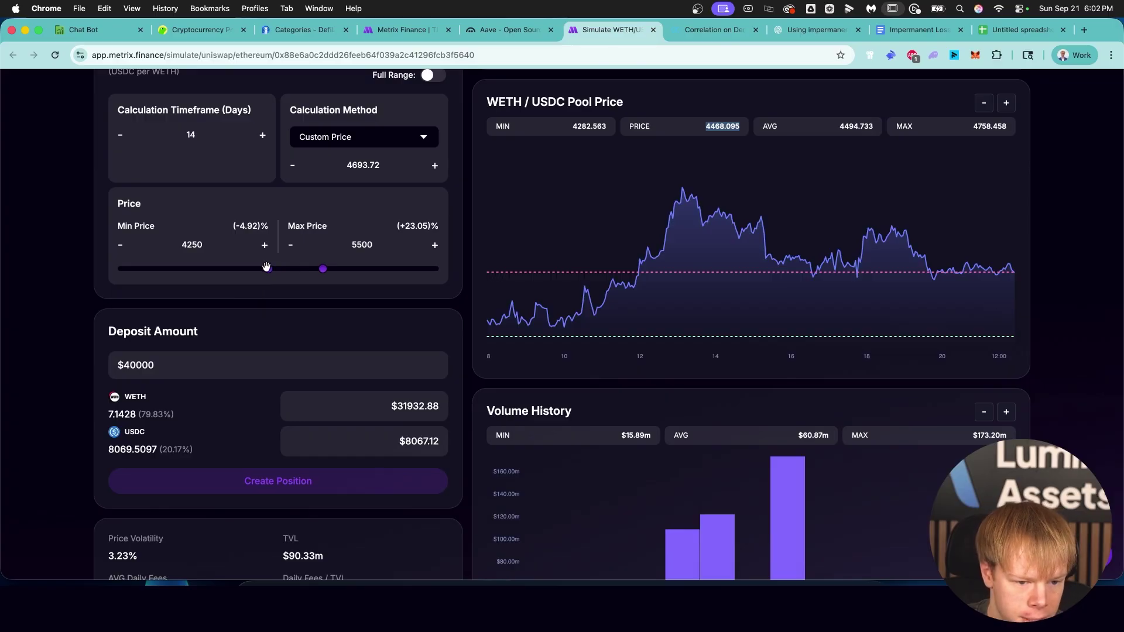
double_click(196, 240)
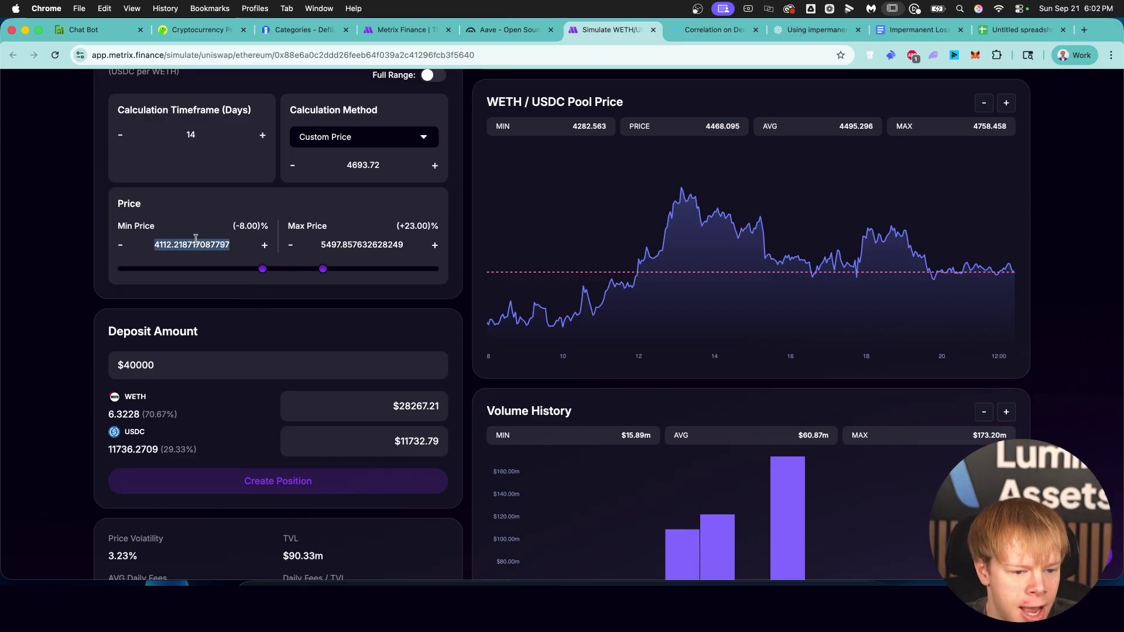
text(4010)
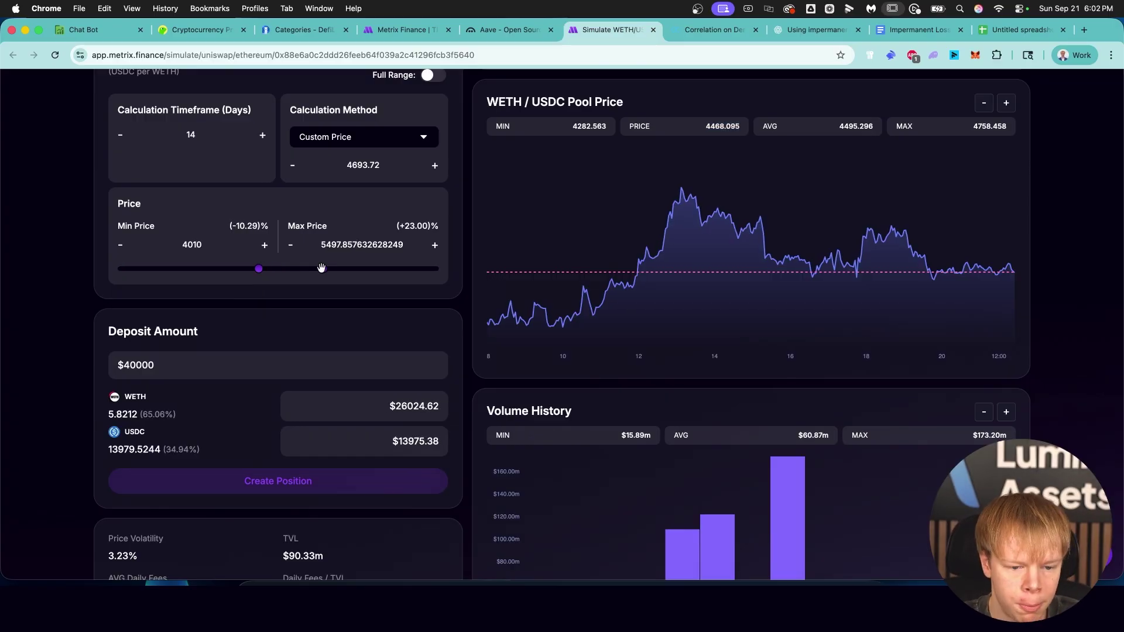
click(321, 268)
text(4600)
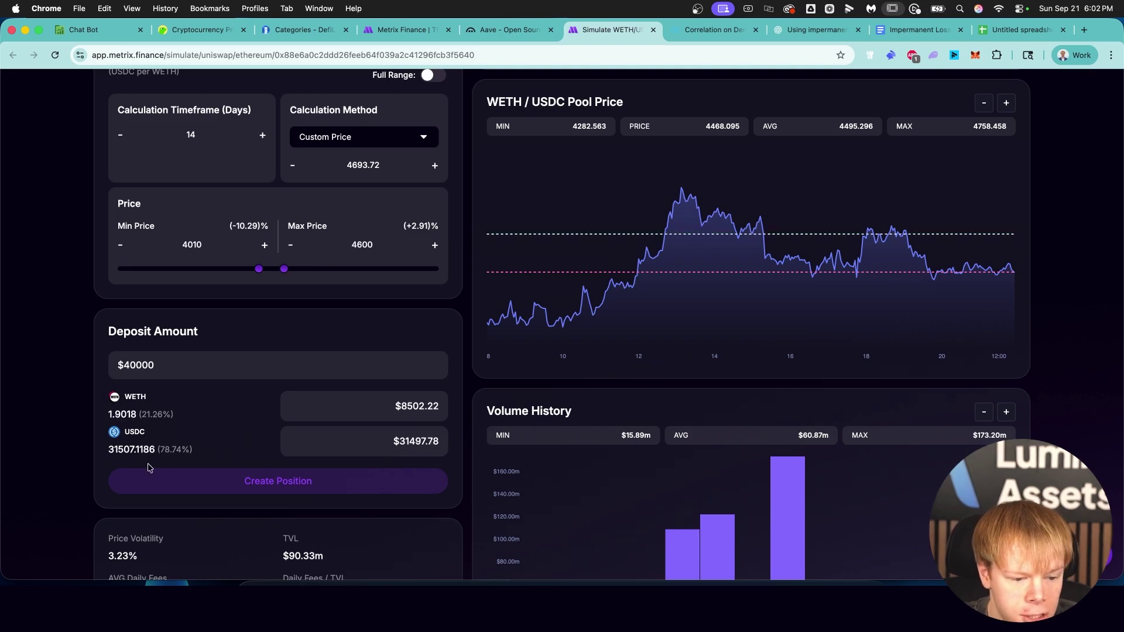
double_click(130, 450)
key(super+c)
Step: Paste the Metrix amounts into the sheet: 31507.1186 USDC into C24 and 1.9018 ETH into C21
click(1022, 29)
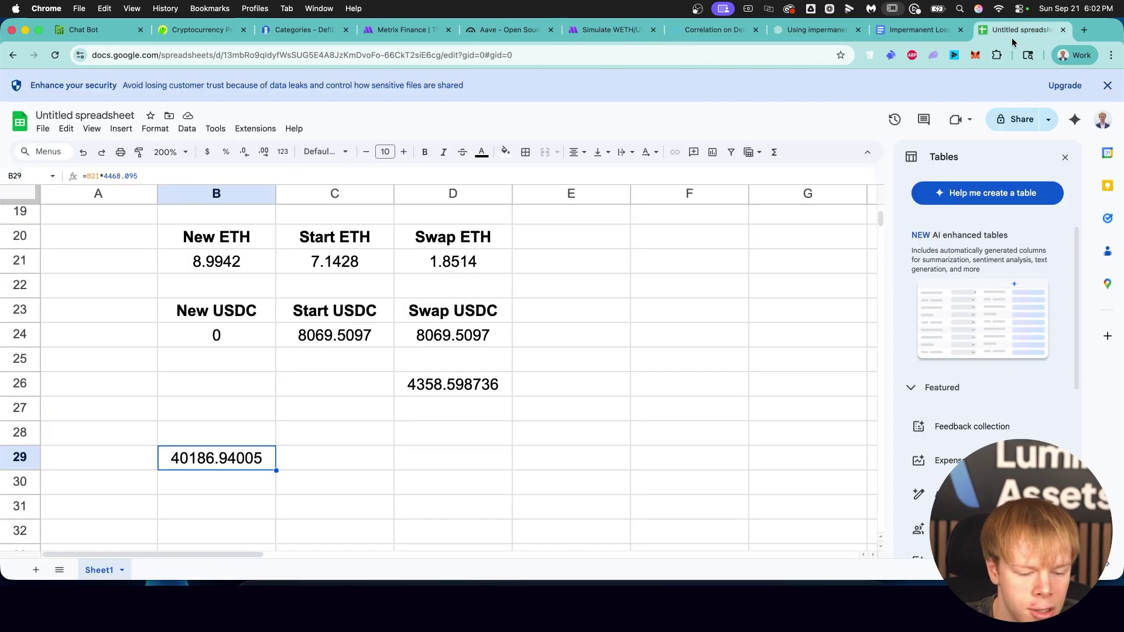
click(321, 339)
key(super+v)
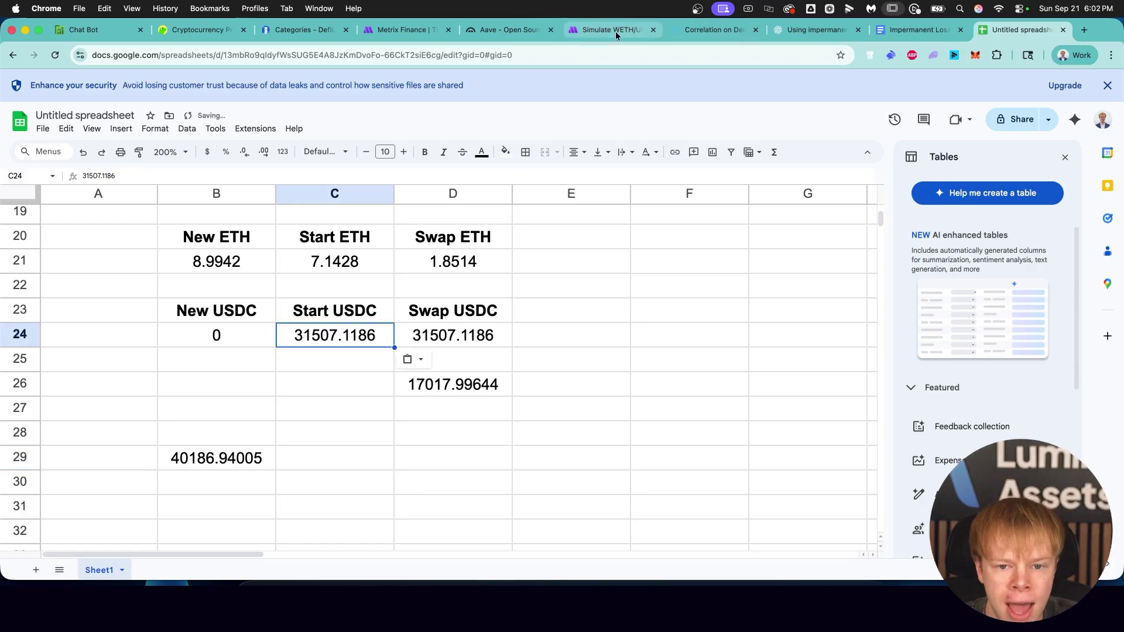
click(614, 30)
double_click(136, 413)
key(super+c)
click(1022, 29)
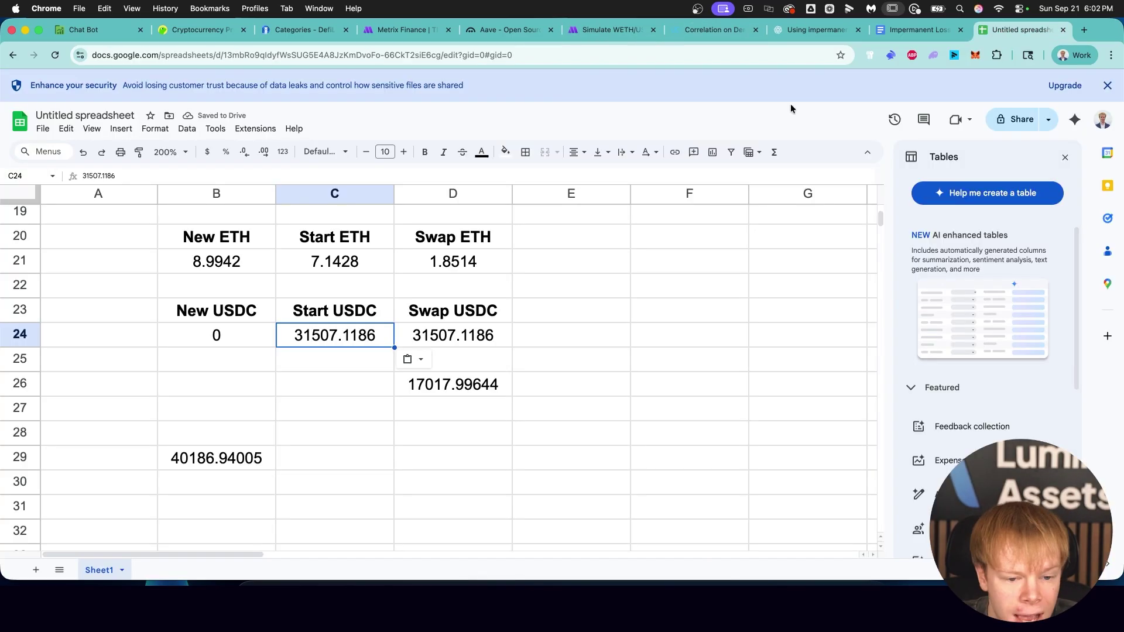
click(325, 262)
key(super+v)
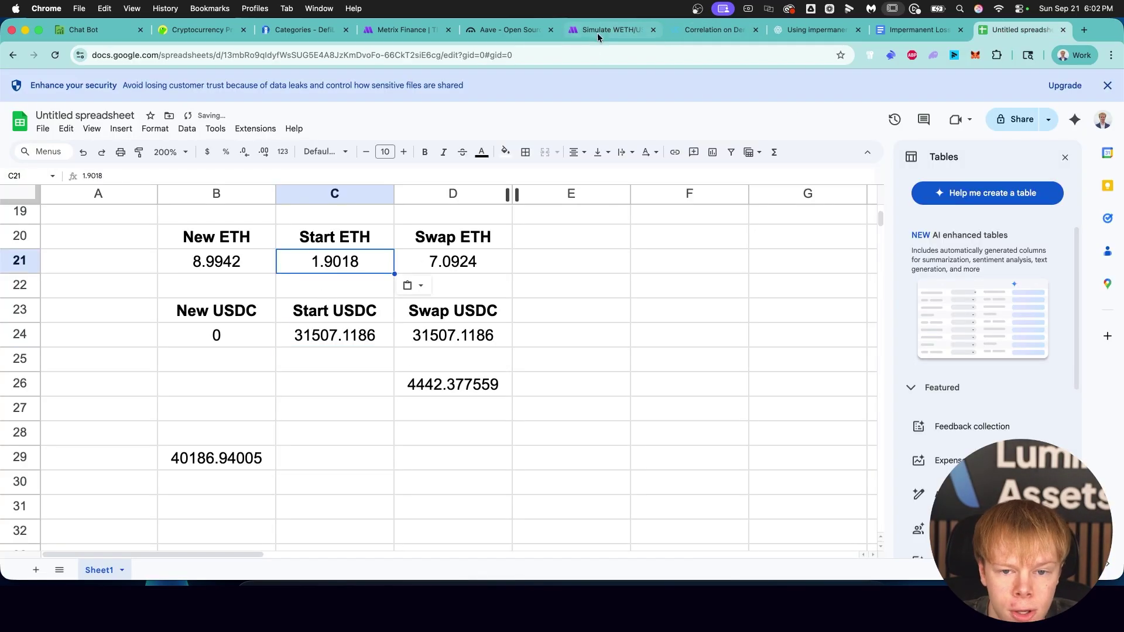
Step: Simulate position performance, put 9.3438 ETH in B21, and check average price 4233.68968 and recovery 41748.98606
click(599, 31)
scroll(261, 332, up, 4)
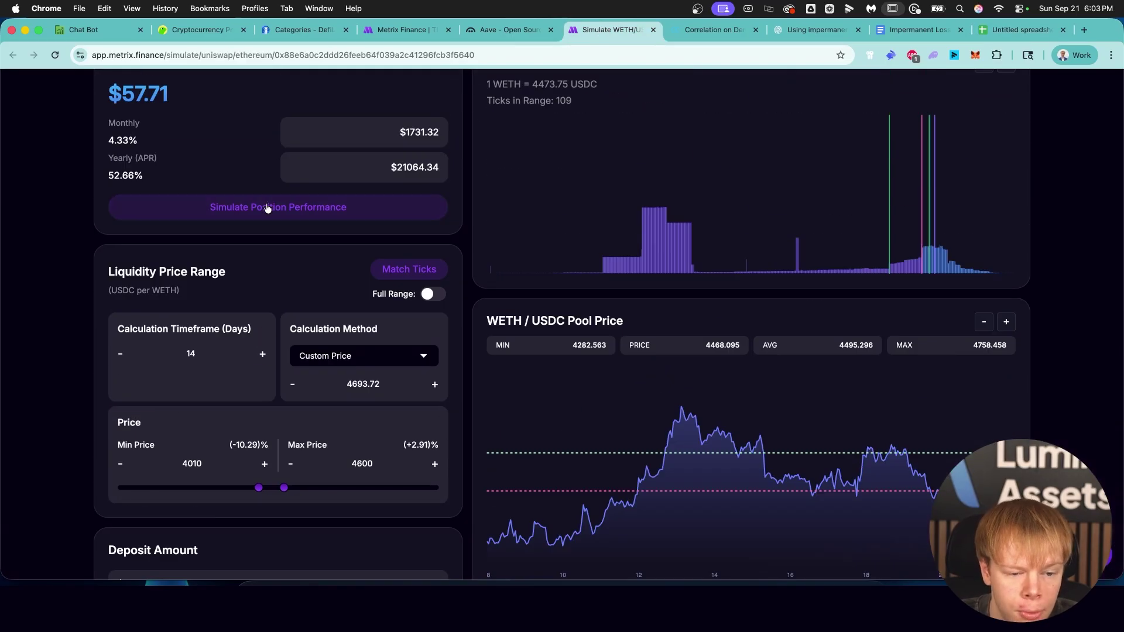
click(266, 206)
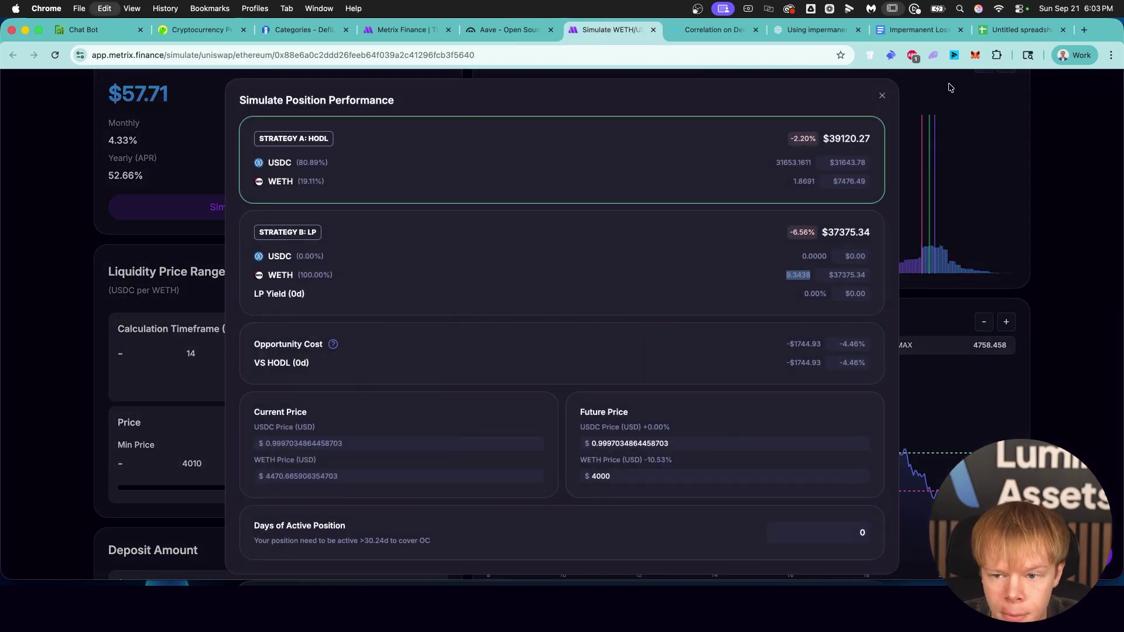
click(1007, 33)
click(216, 261)
key(super+v)
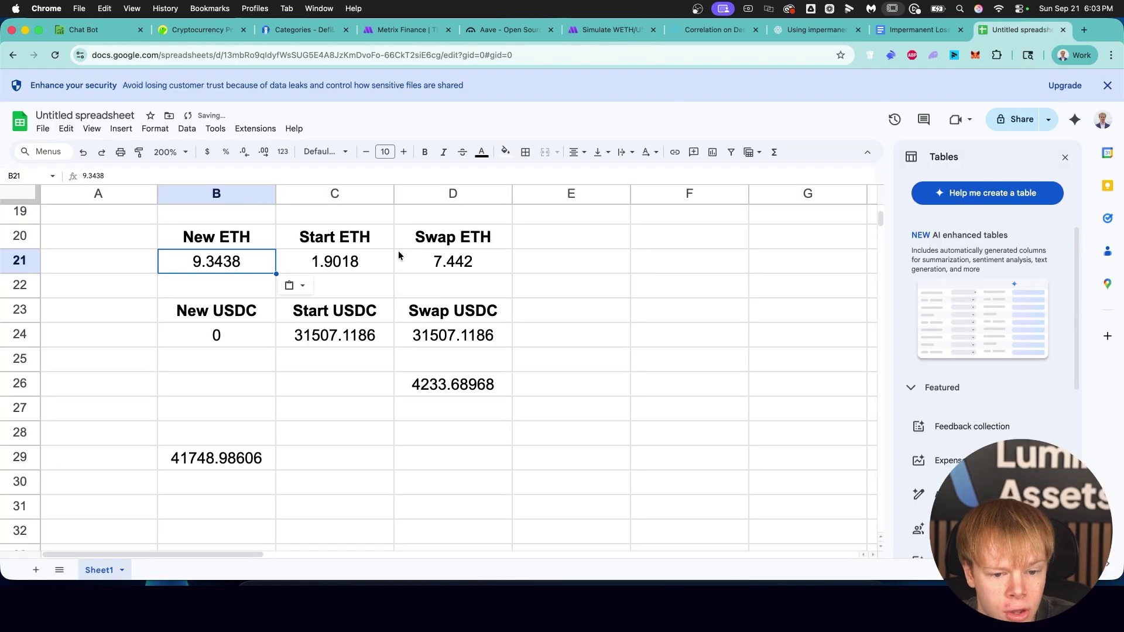
click(439, 261)
click(420, 329)
click(445, 384)
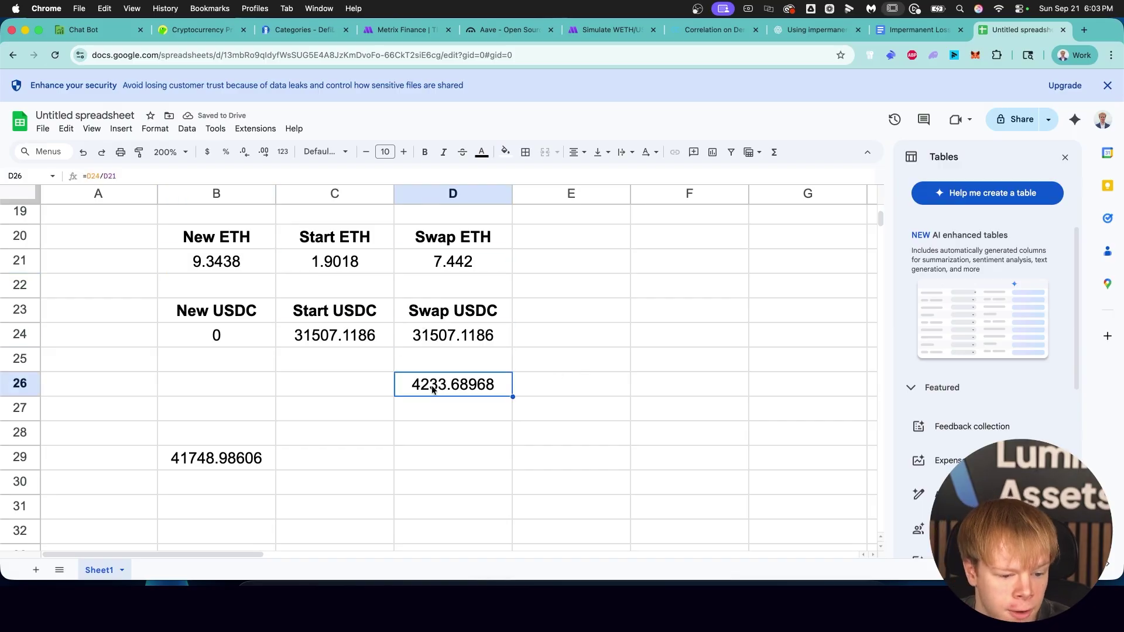
click(234, 458)
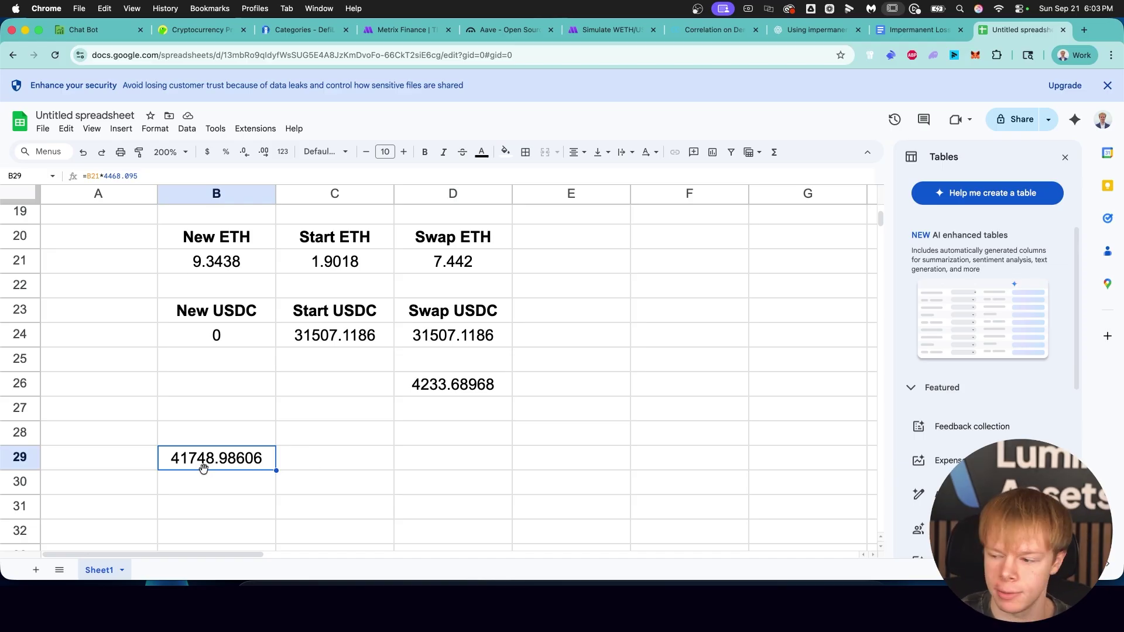
Step: In the Impermanent Loss document, highlight the first contingency rule and its close-and-redeploy option A
key(ctrl+shift+Tab)
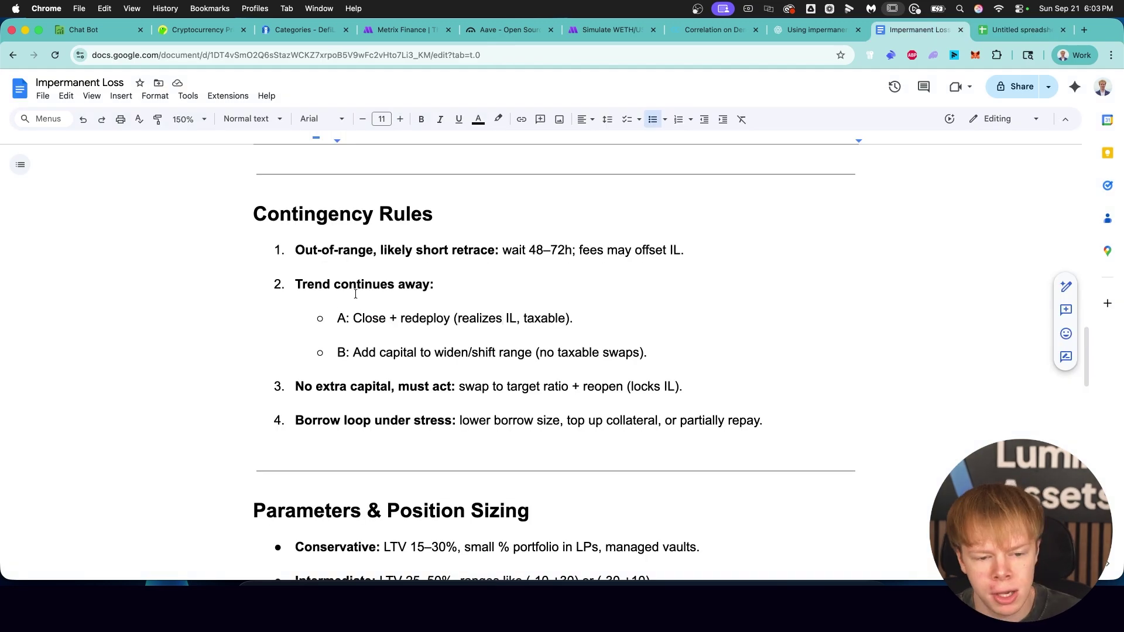
triple_click(373, 286)
click(401, 242)
triple_click(402, 241)
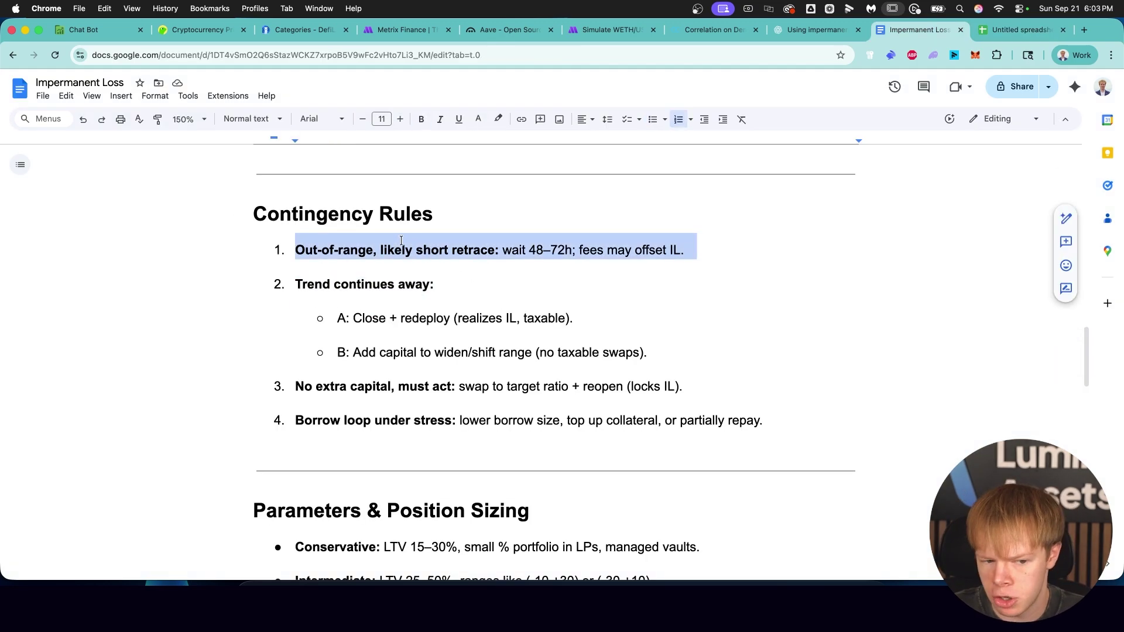
drag(346, 318, 517, 317)
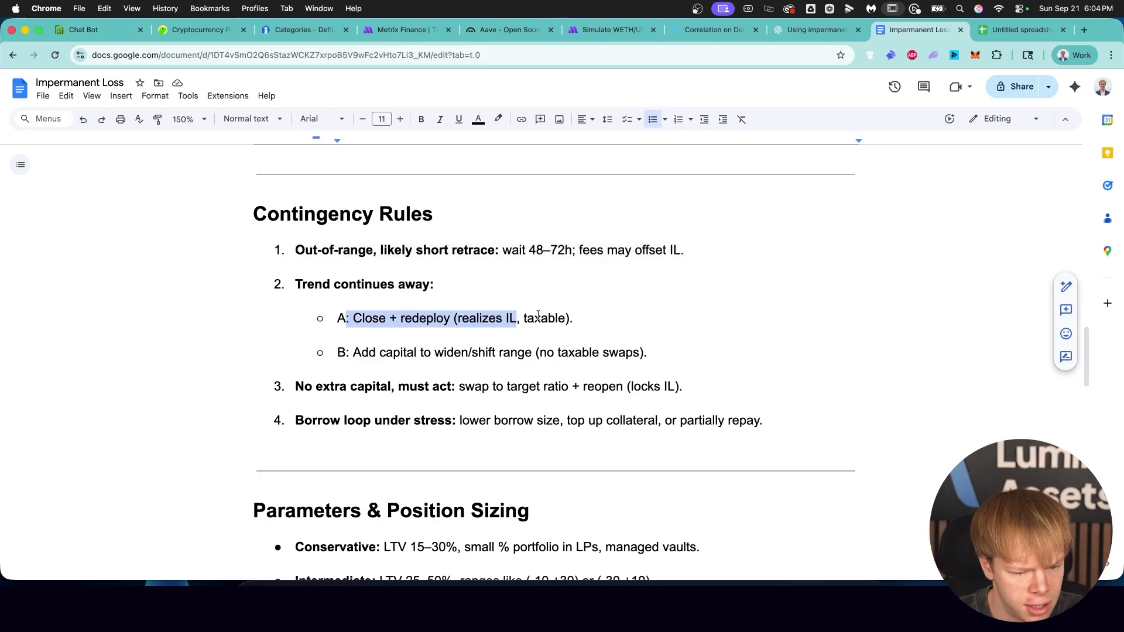
triple_click(538, 317)
Step: Highlight add-capital option B, then rule 4's borrow, lower borrow size and top up collateral phrases
click(421, 352)
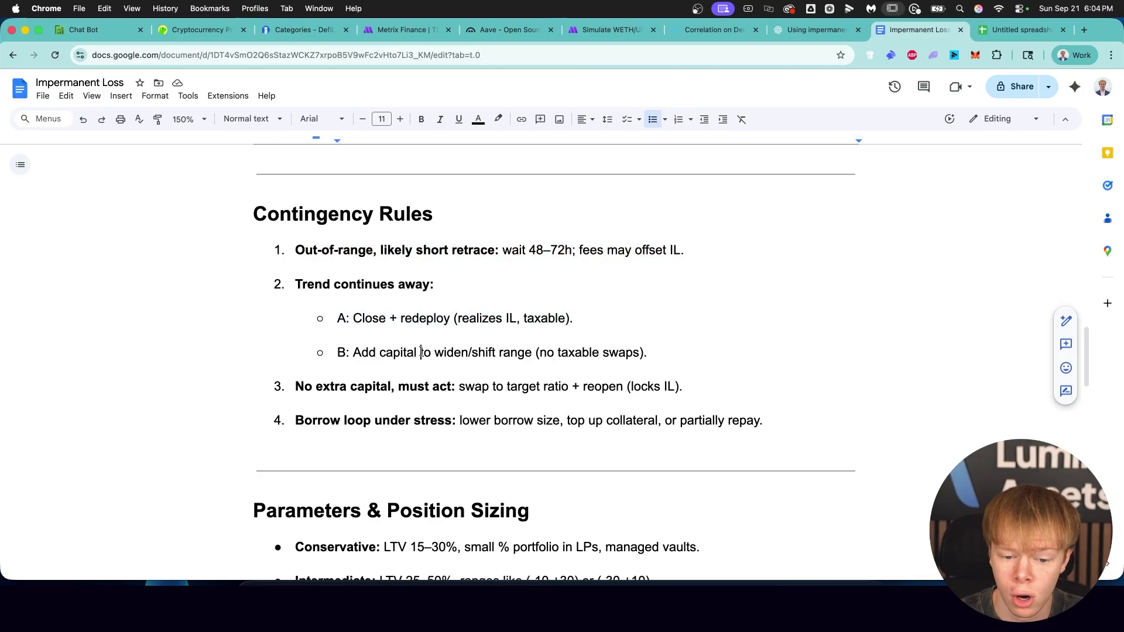
drag(353, 353, 530, 350)
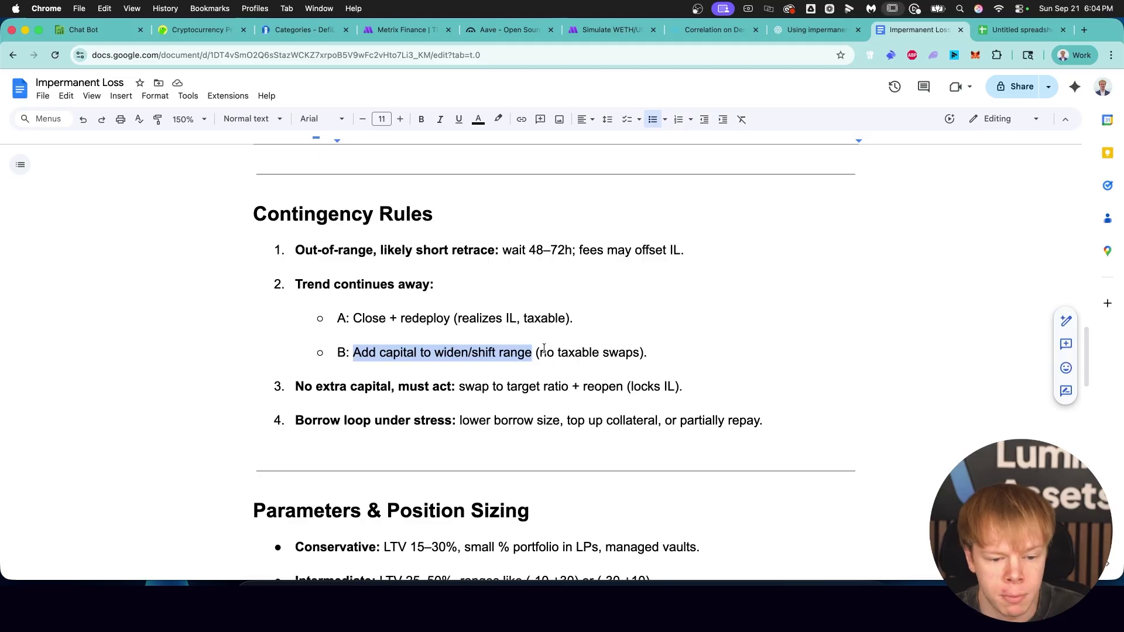
scroll(526, 328, down, 3)
double_click(513, 303)
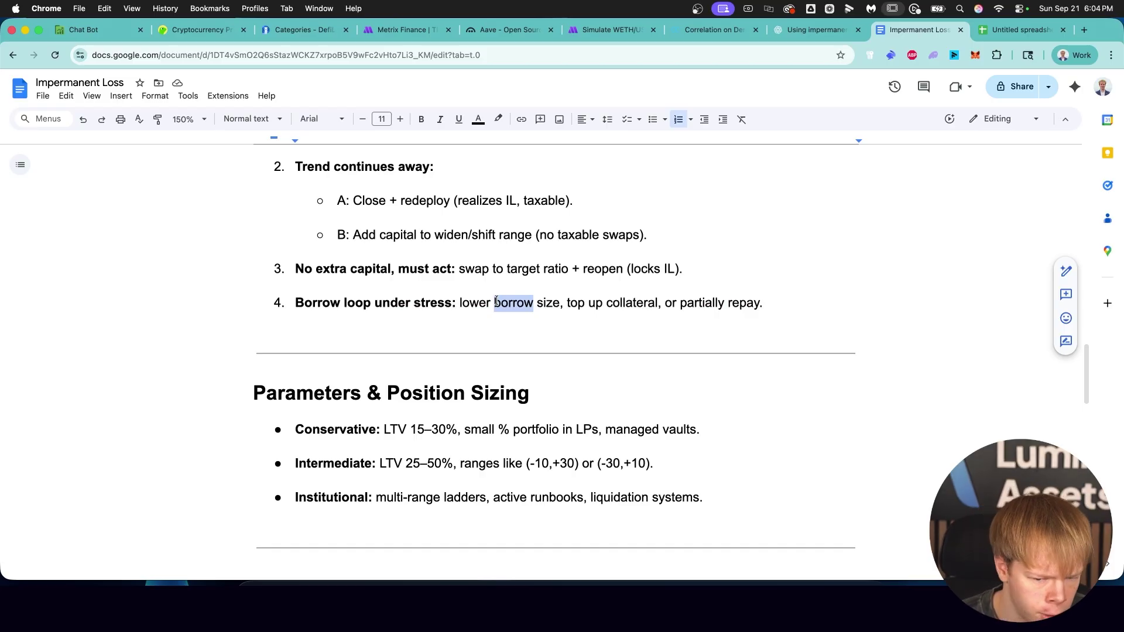
drag(459, 303, 559, 296)
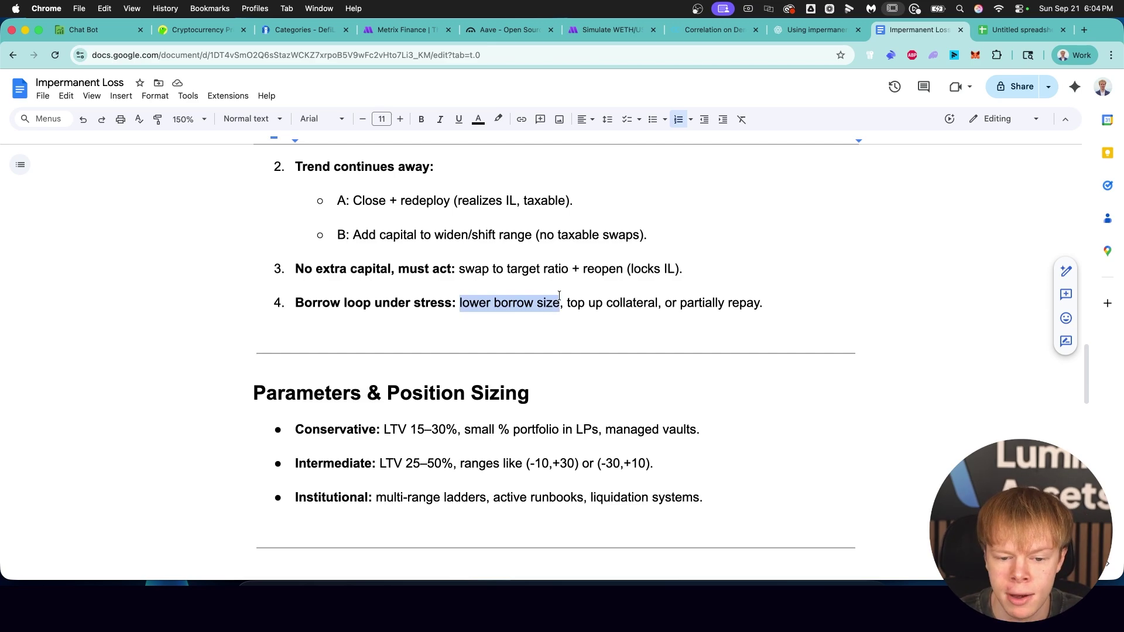
drag(567, 303, 664, 303)
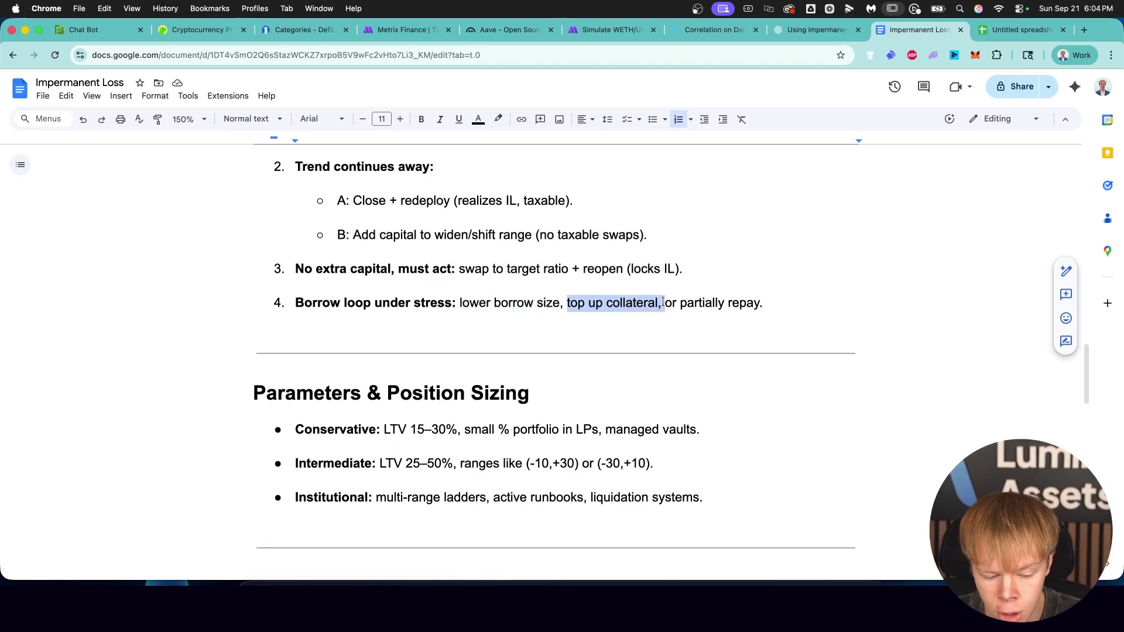